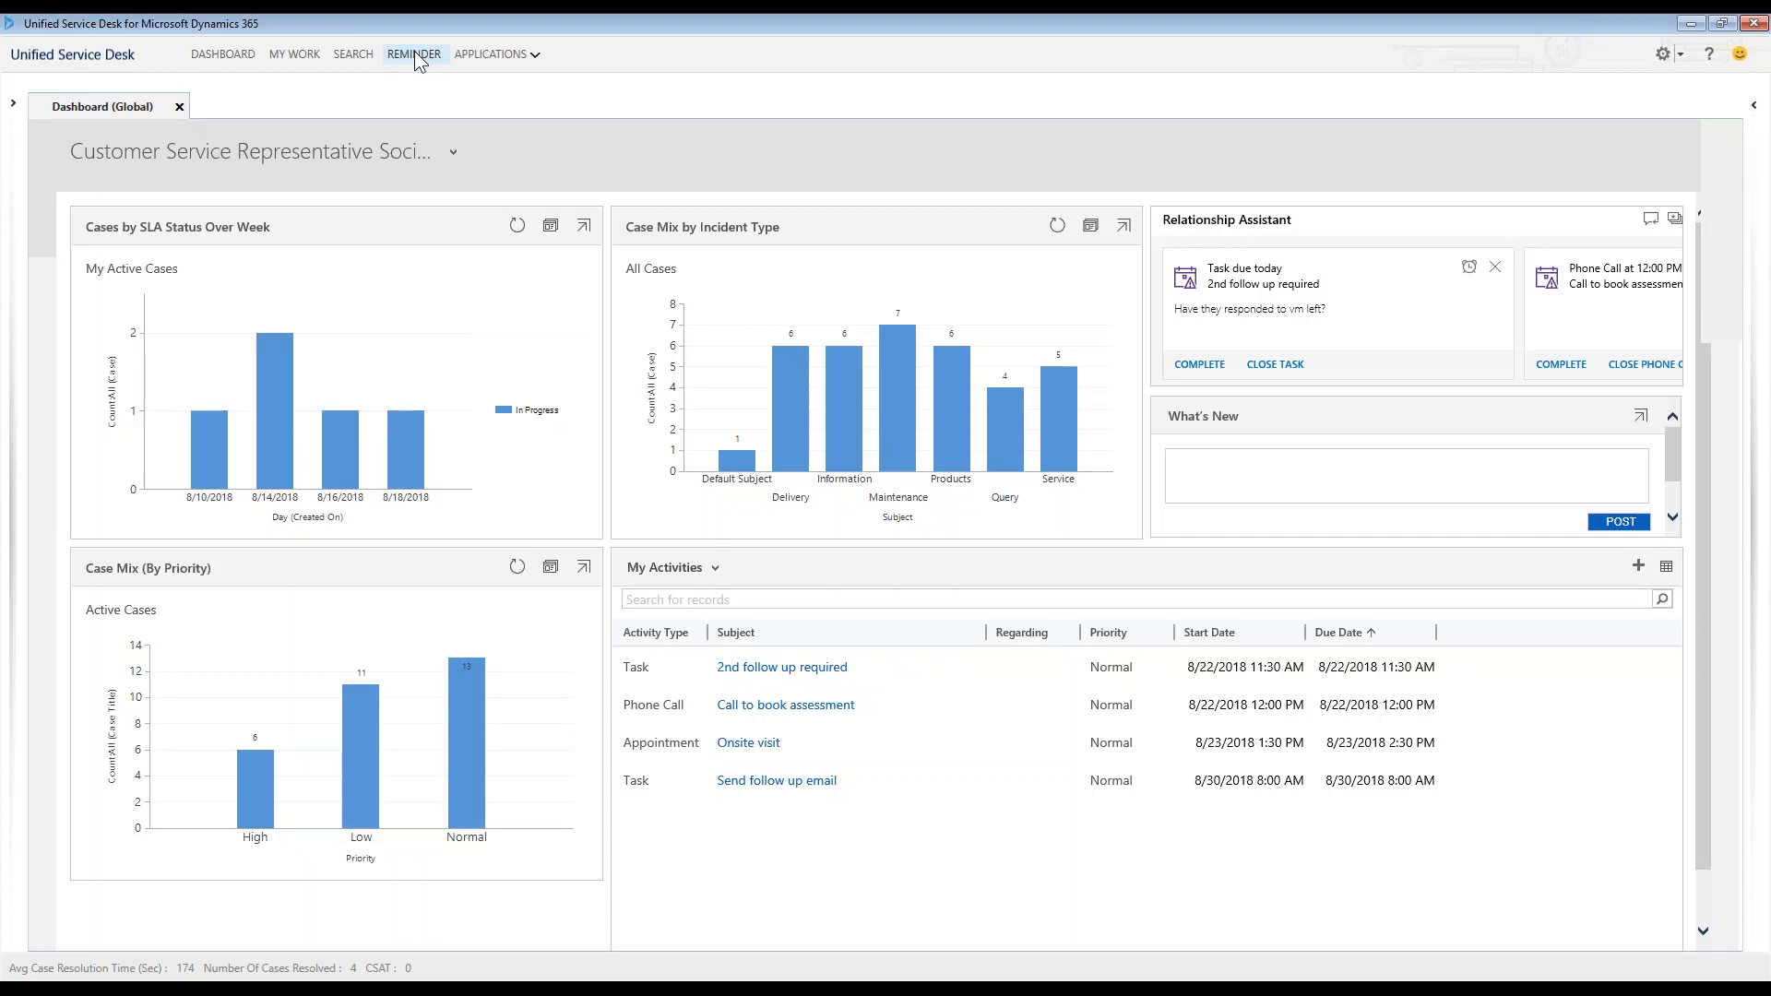
- Review the available applications and the knowledge base side panel, close KB Search and collapse the panel
click(535, 55)
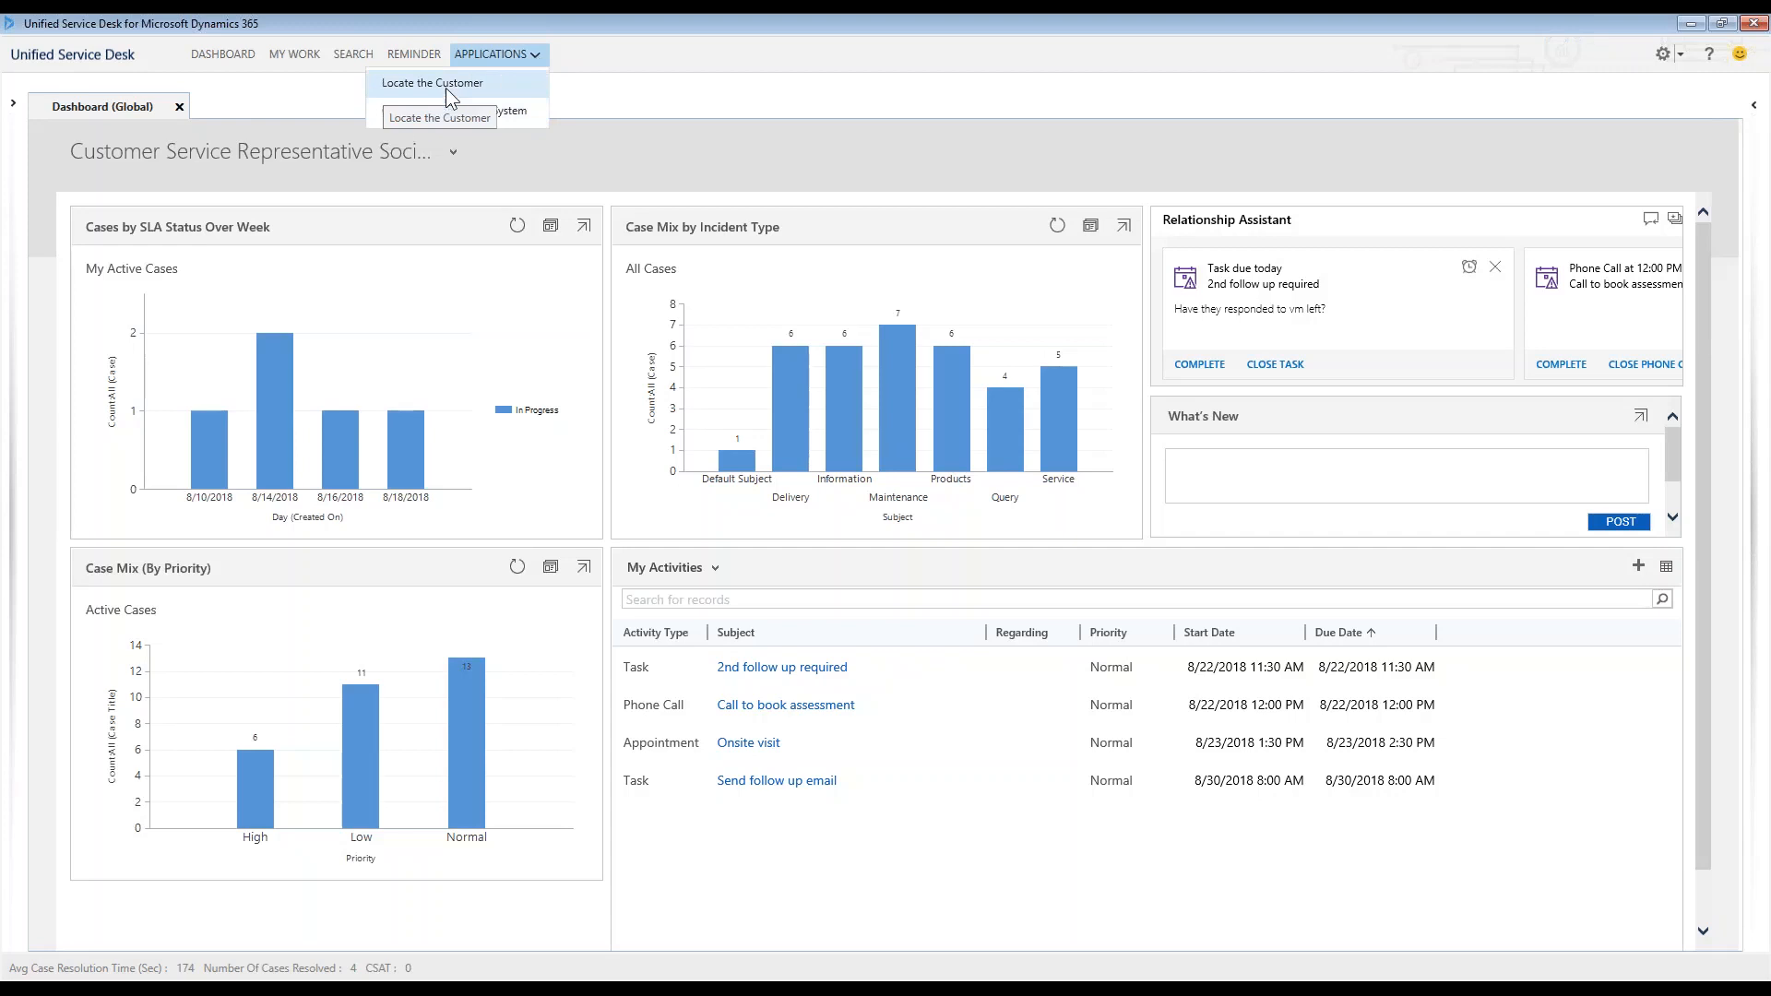
click(691, 90)
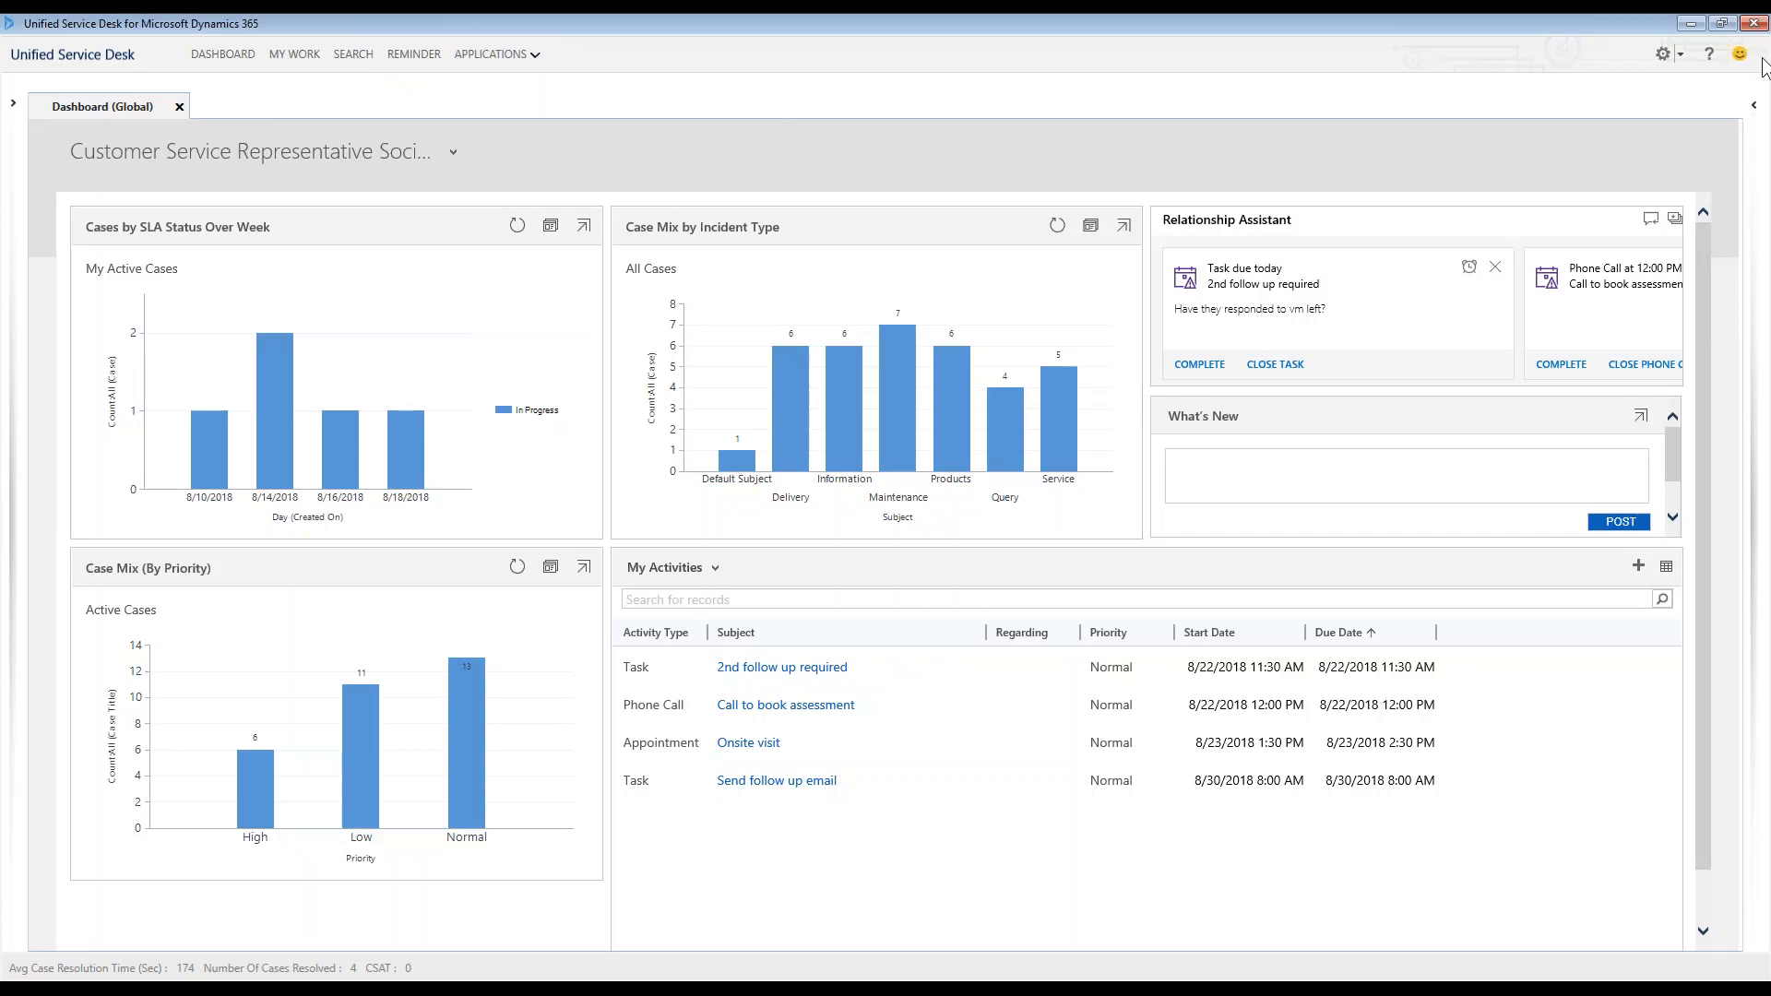
click(1753, 107)
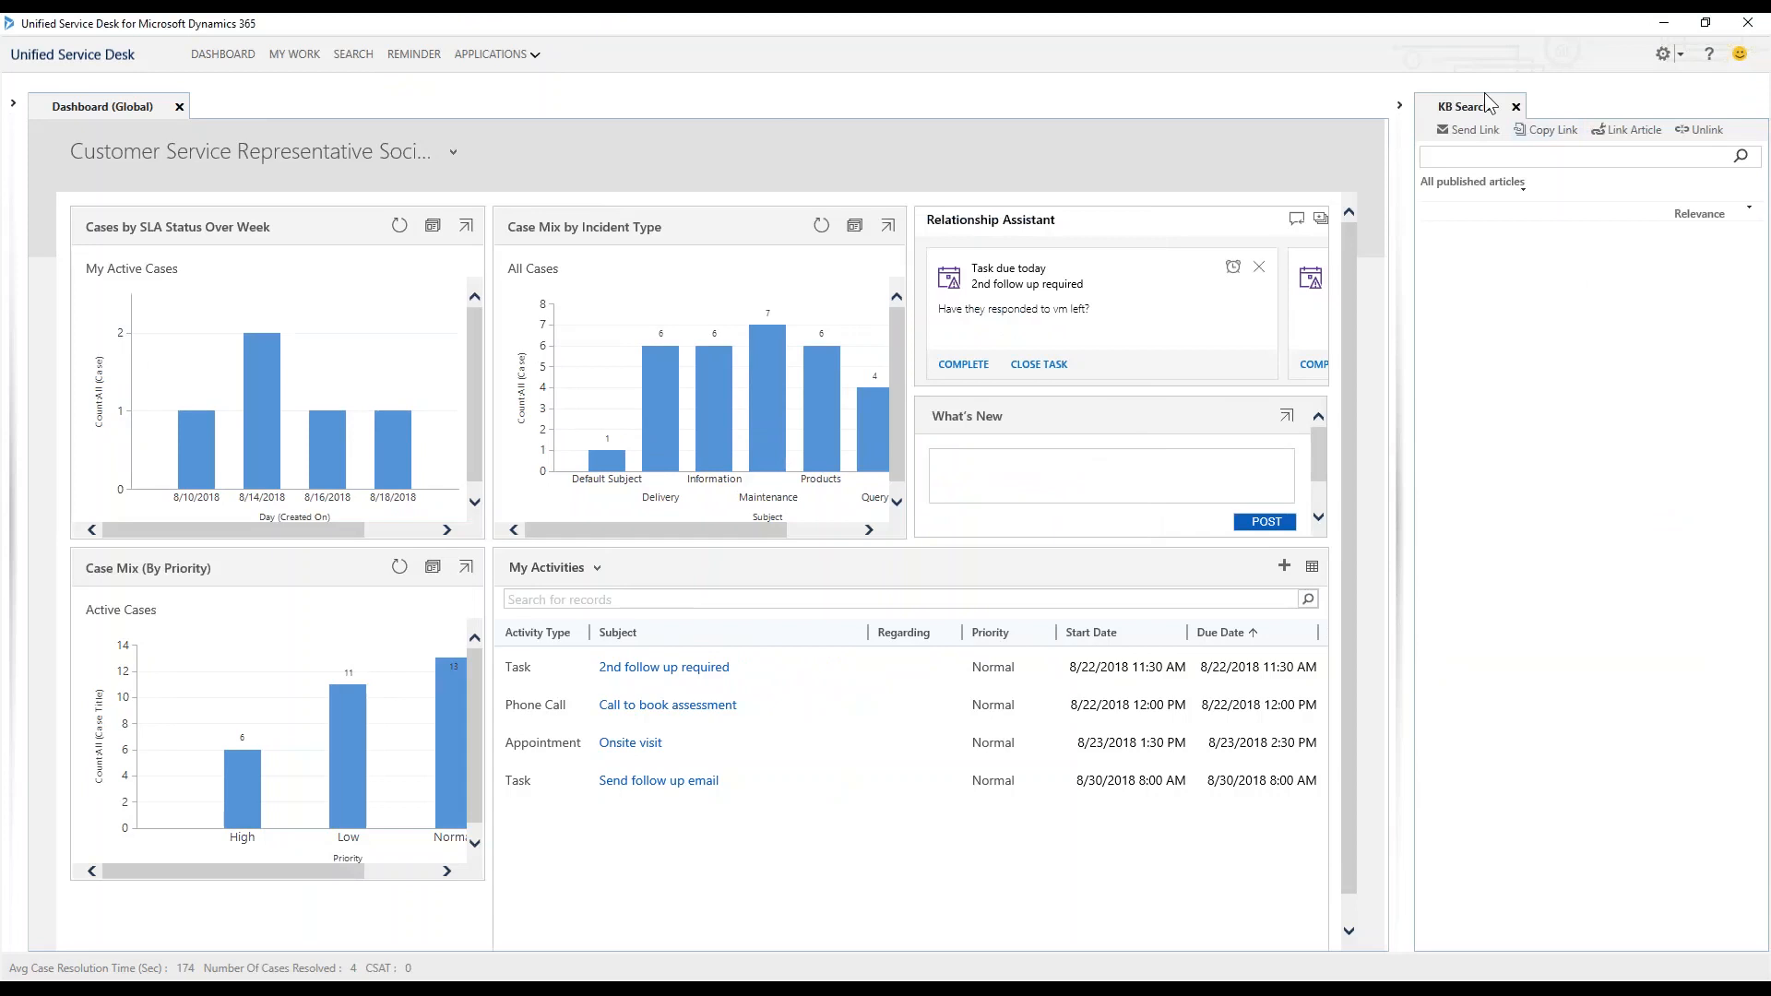
click(1517, 107)
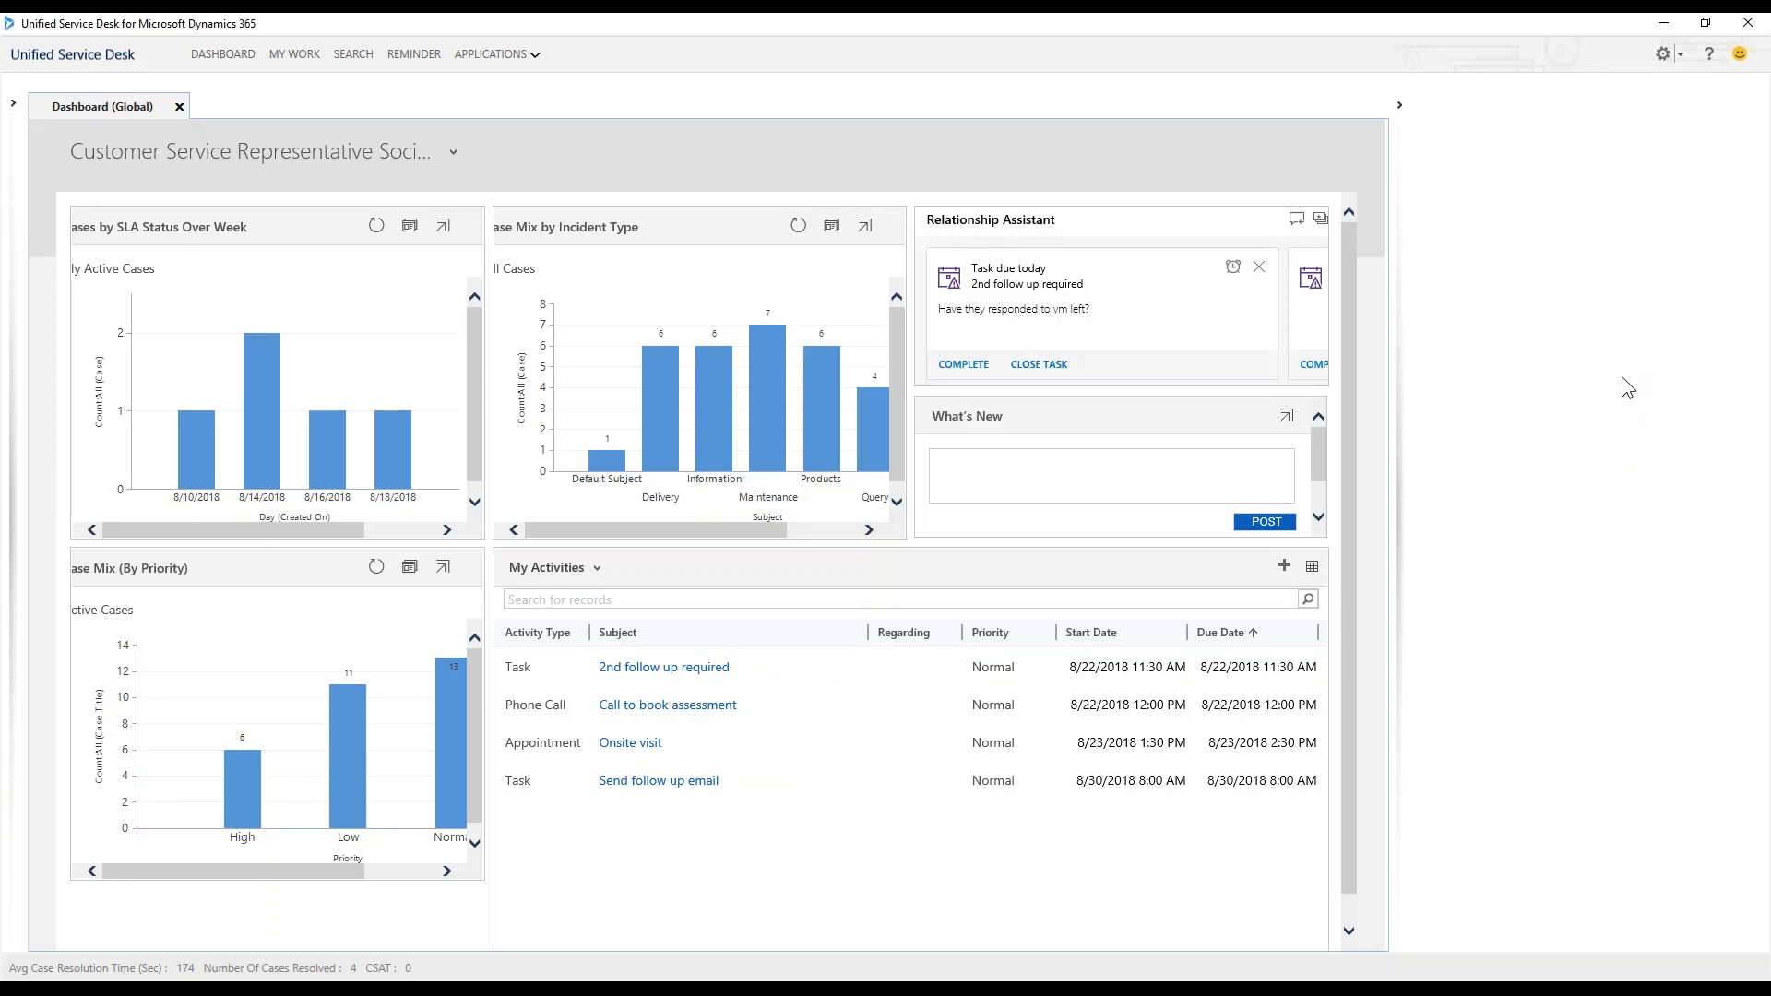
click(1400, 105)
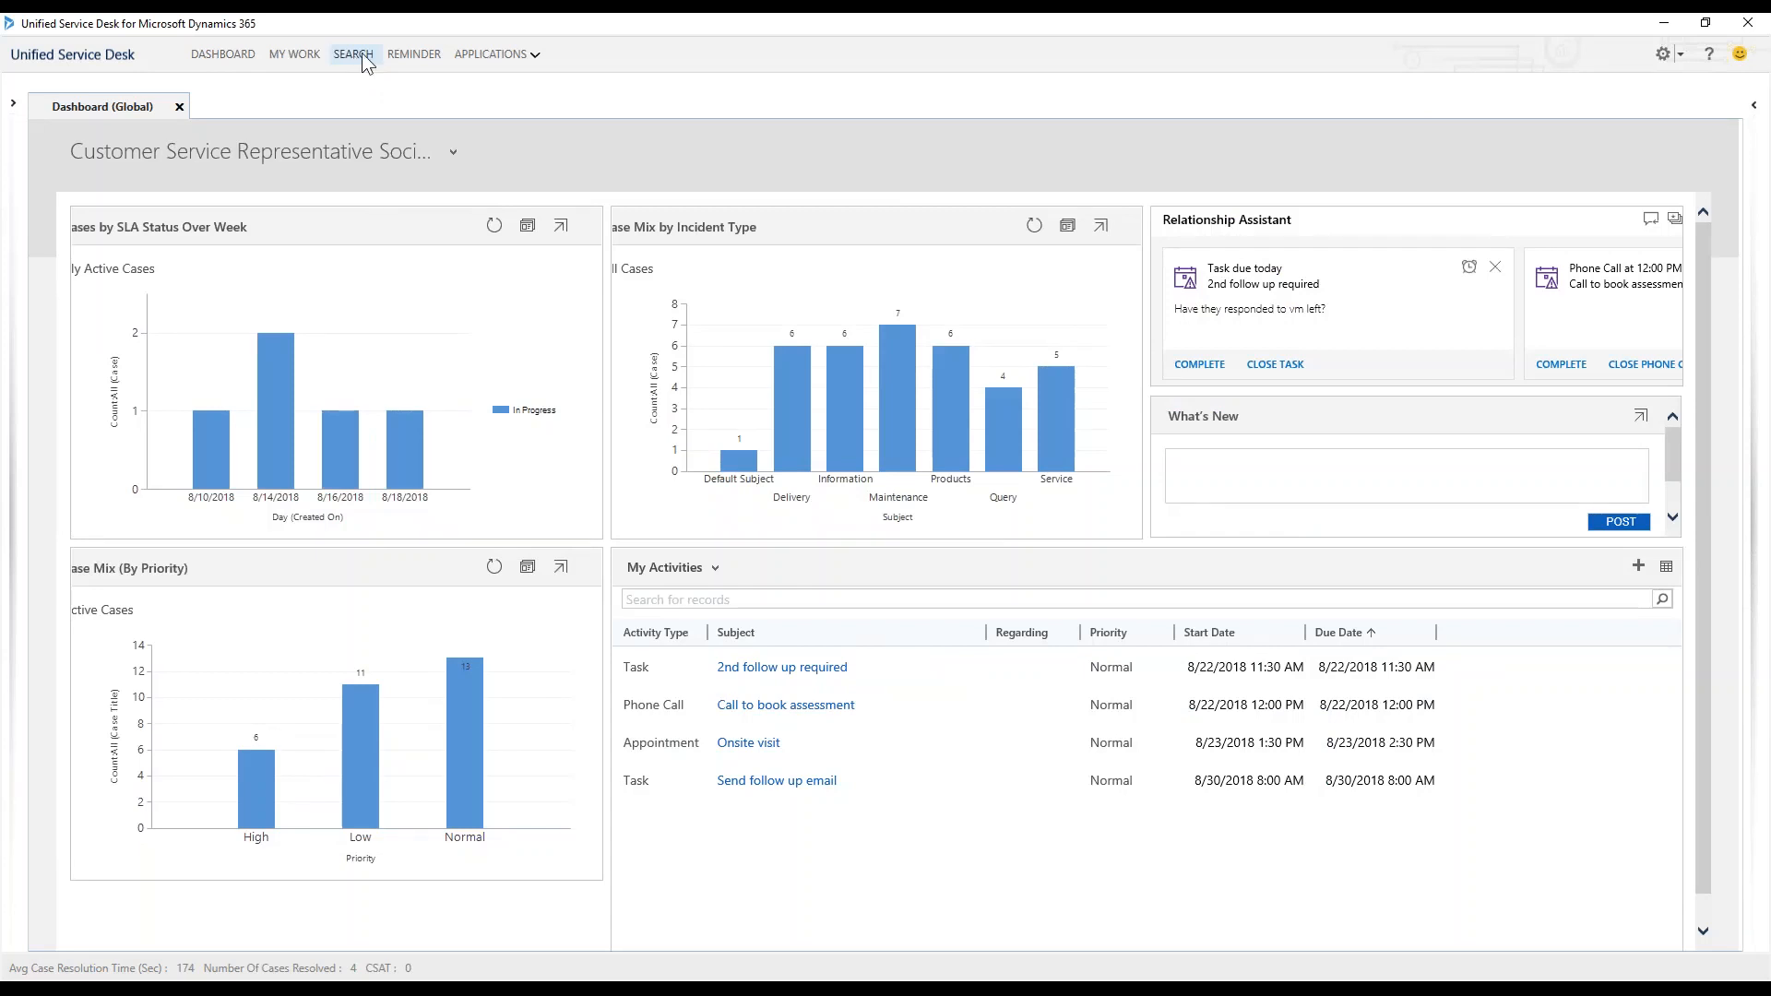
- Search records by the customer's first name, filter the results to Contact and open the matching contact's session
click(353, 55)
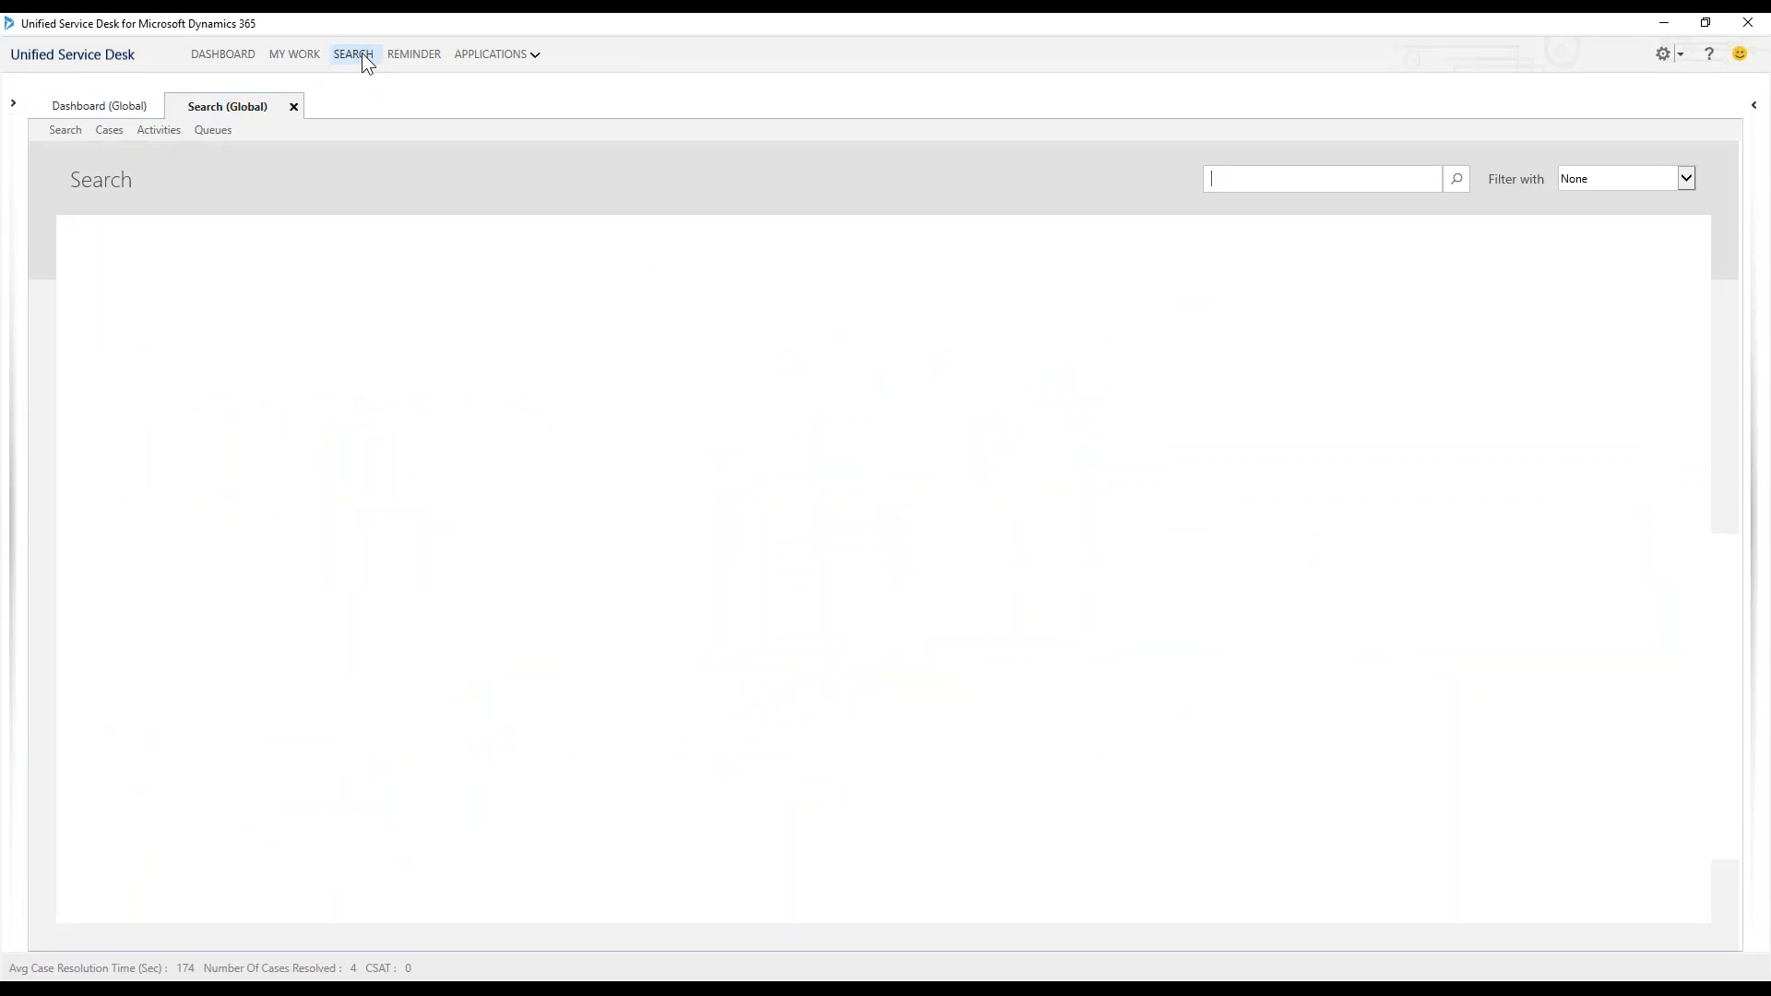
click(1265, 179)
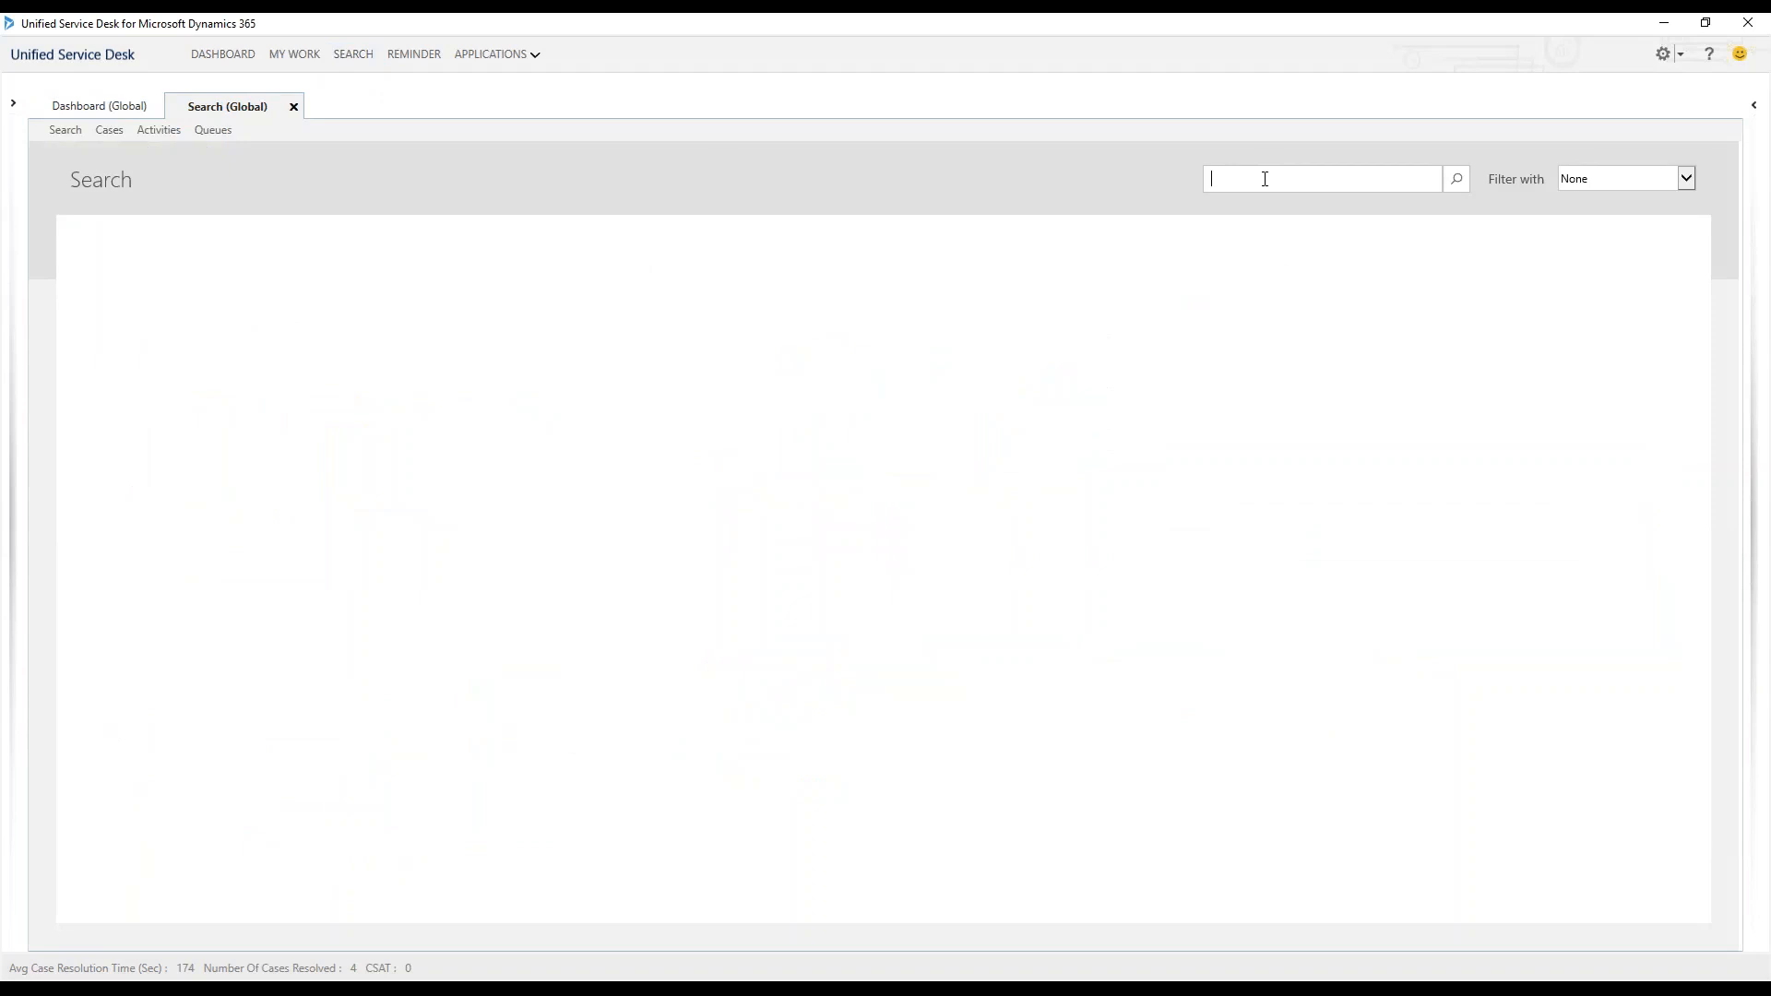
text(nancy)
key(Return)
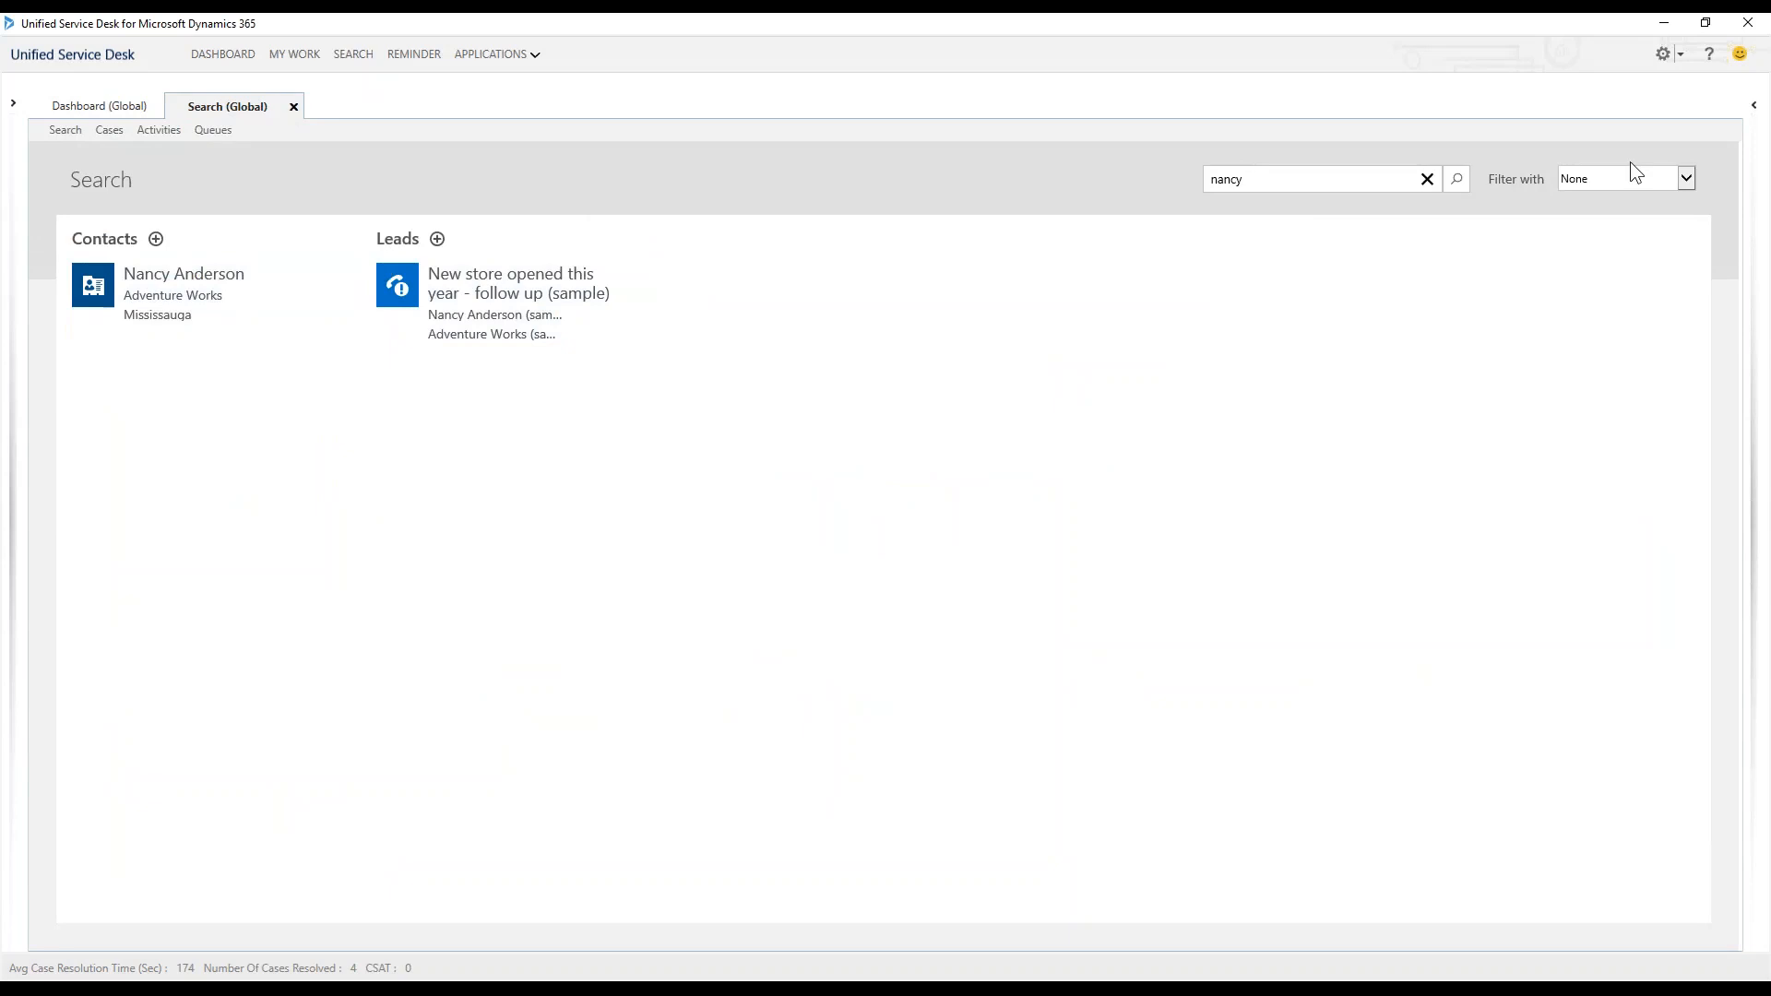
click(1685, 179)
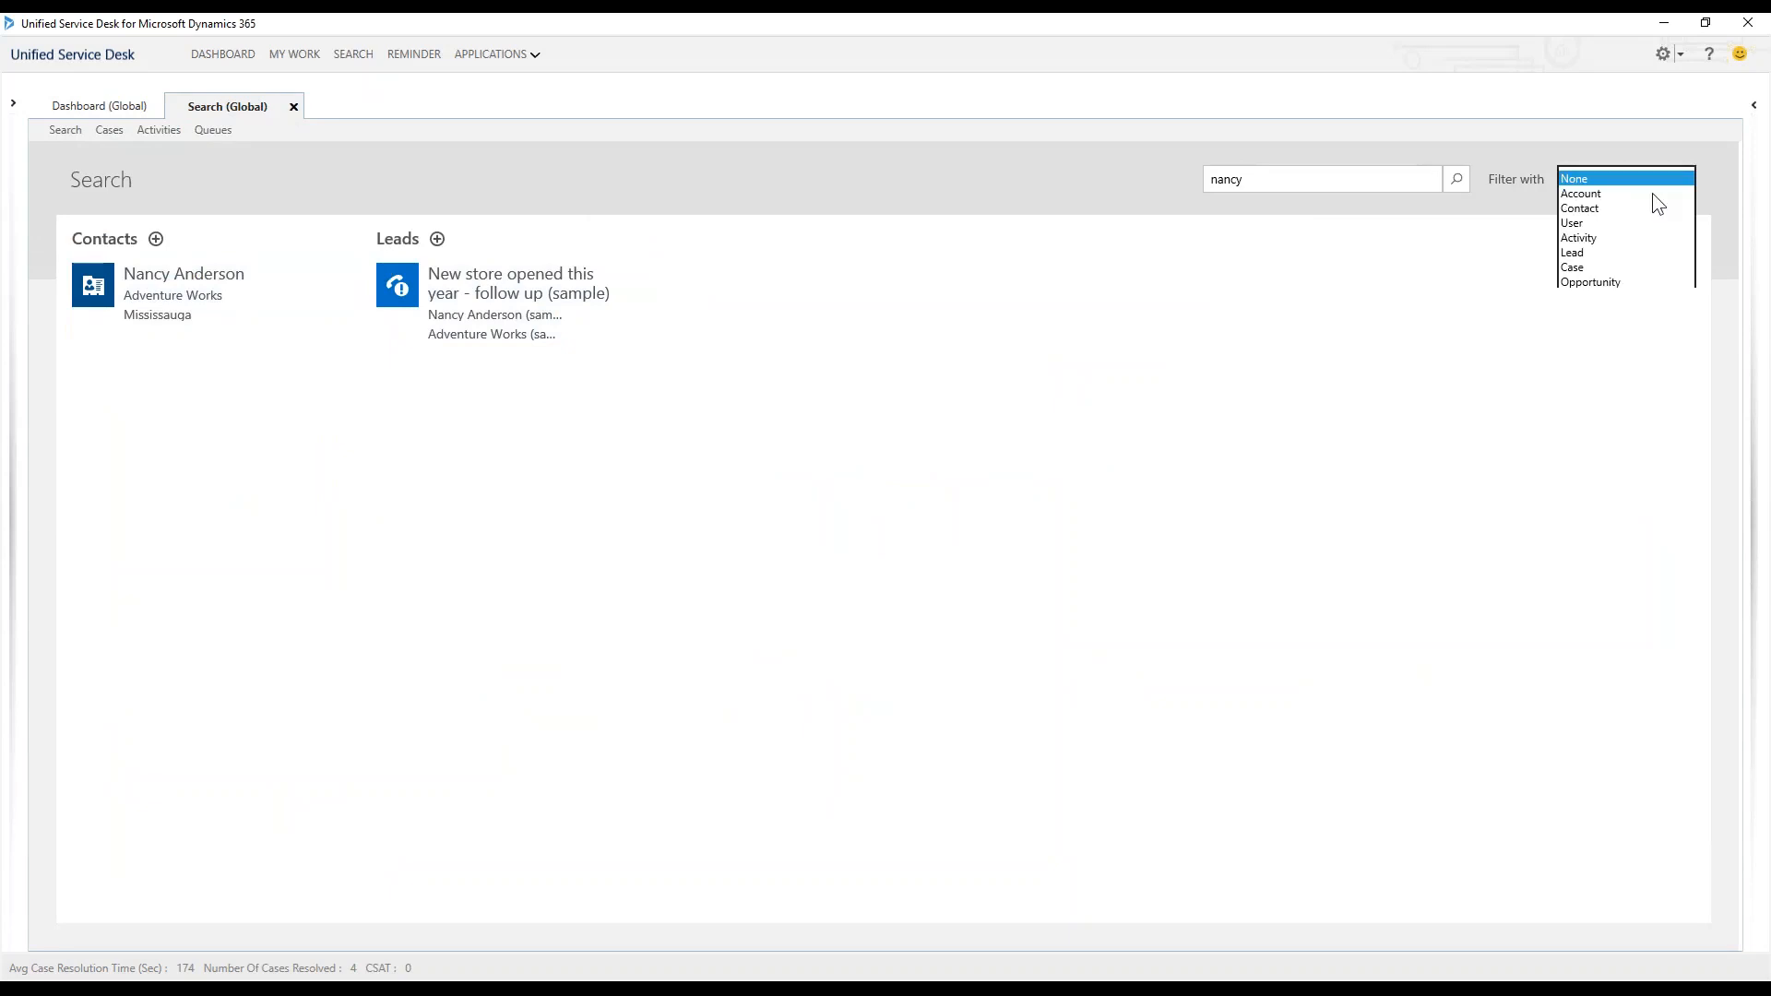
click(1595, 210)
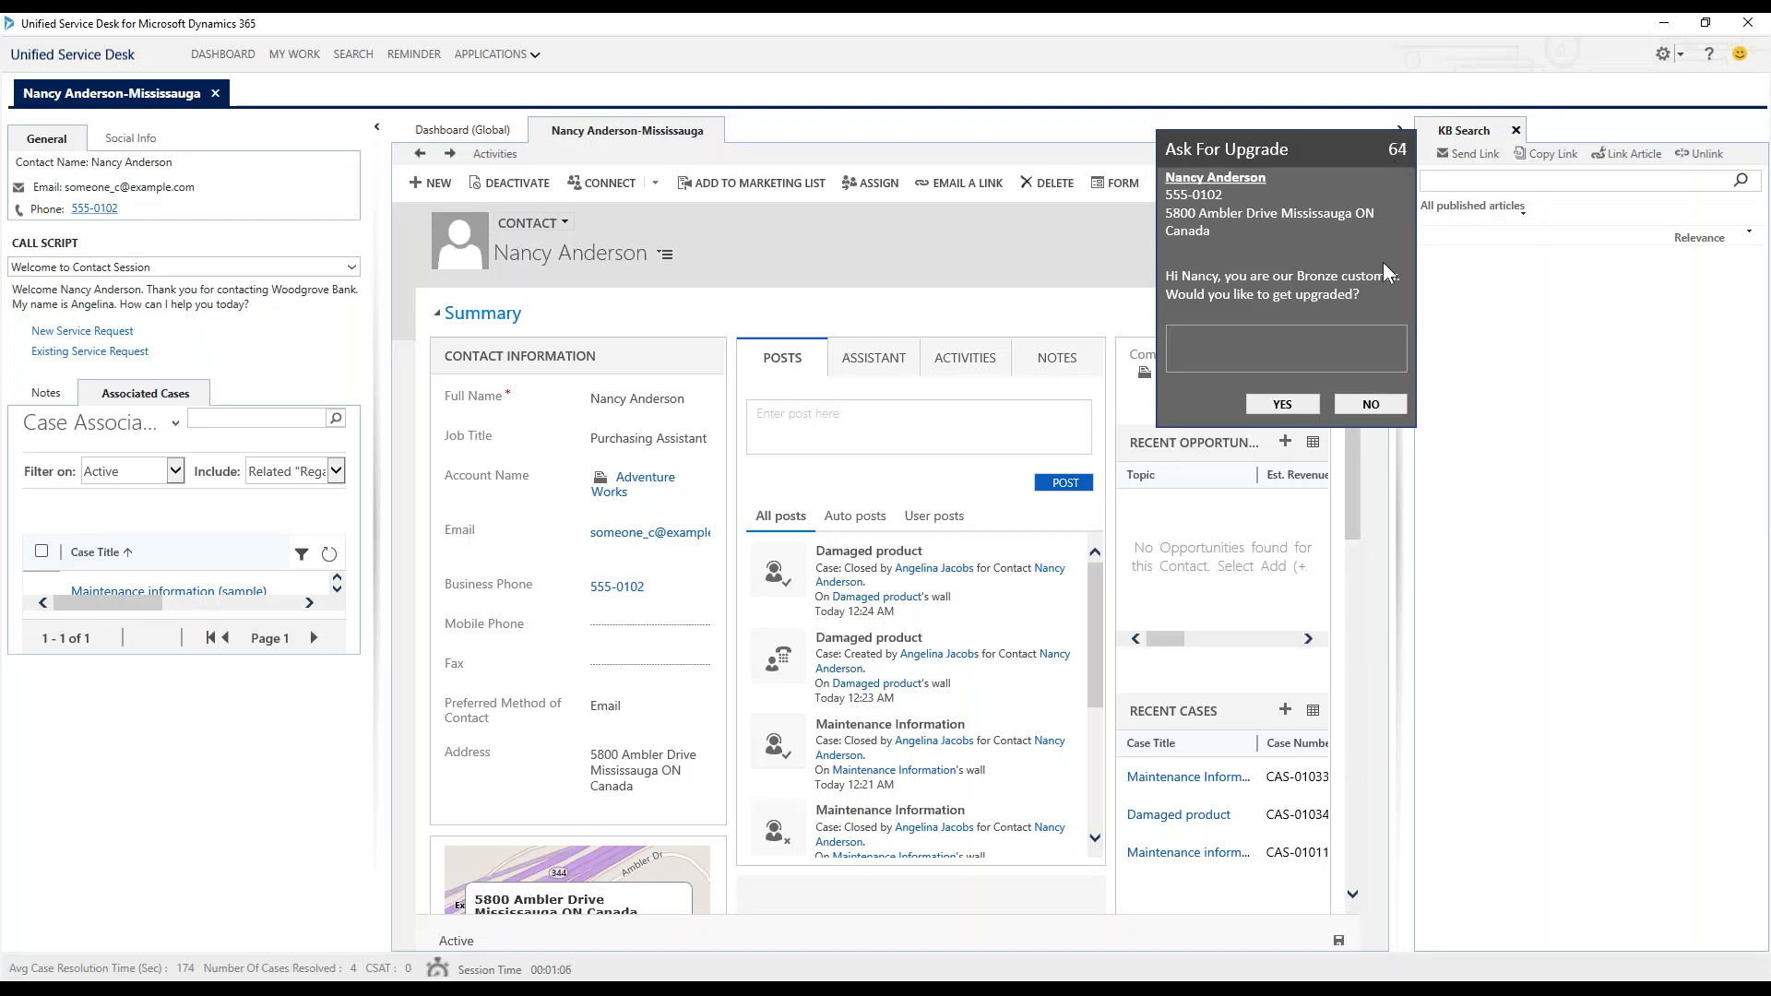
- Decline the upgrade offer for the customer and start the New Service Request call script
click(1370, 405)
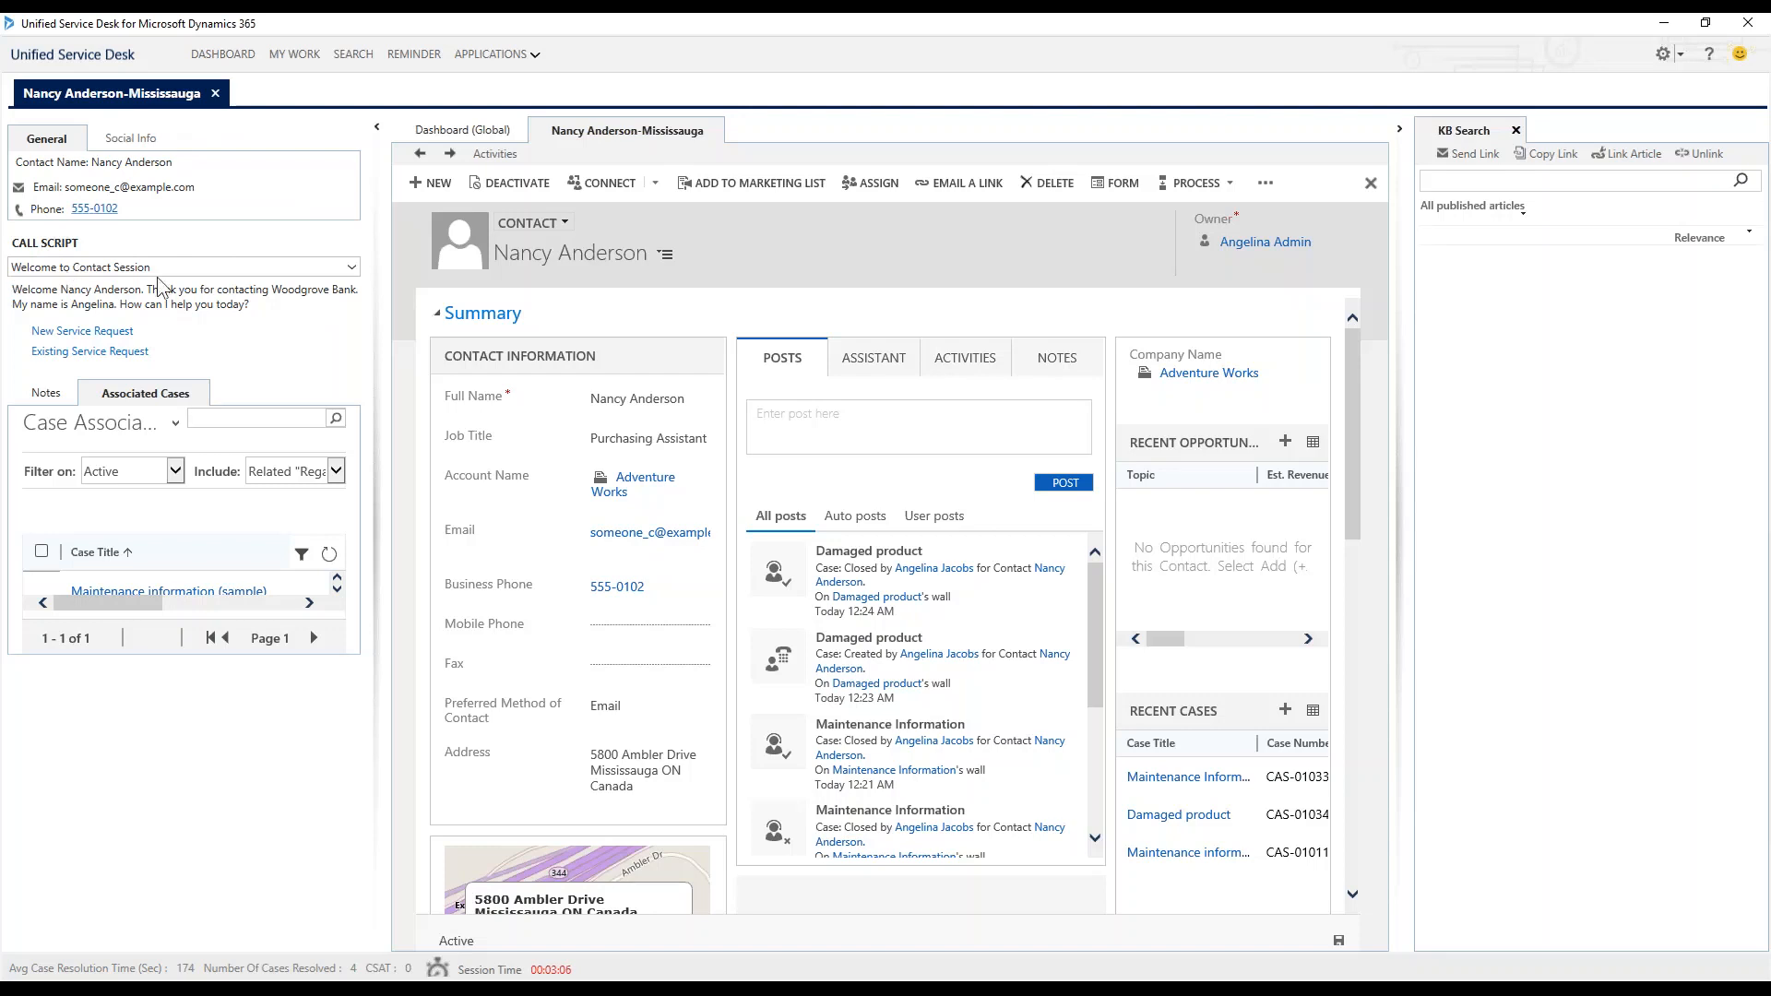
click(352, 265)
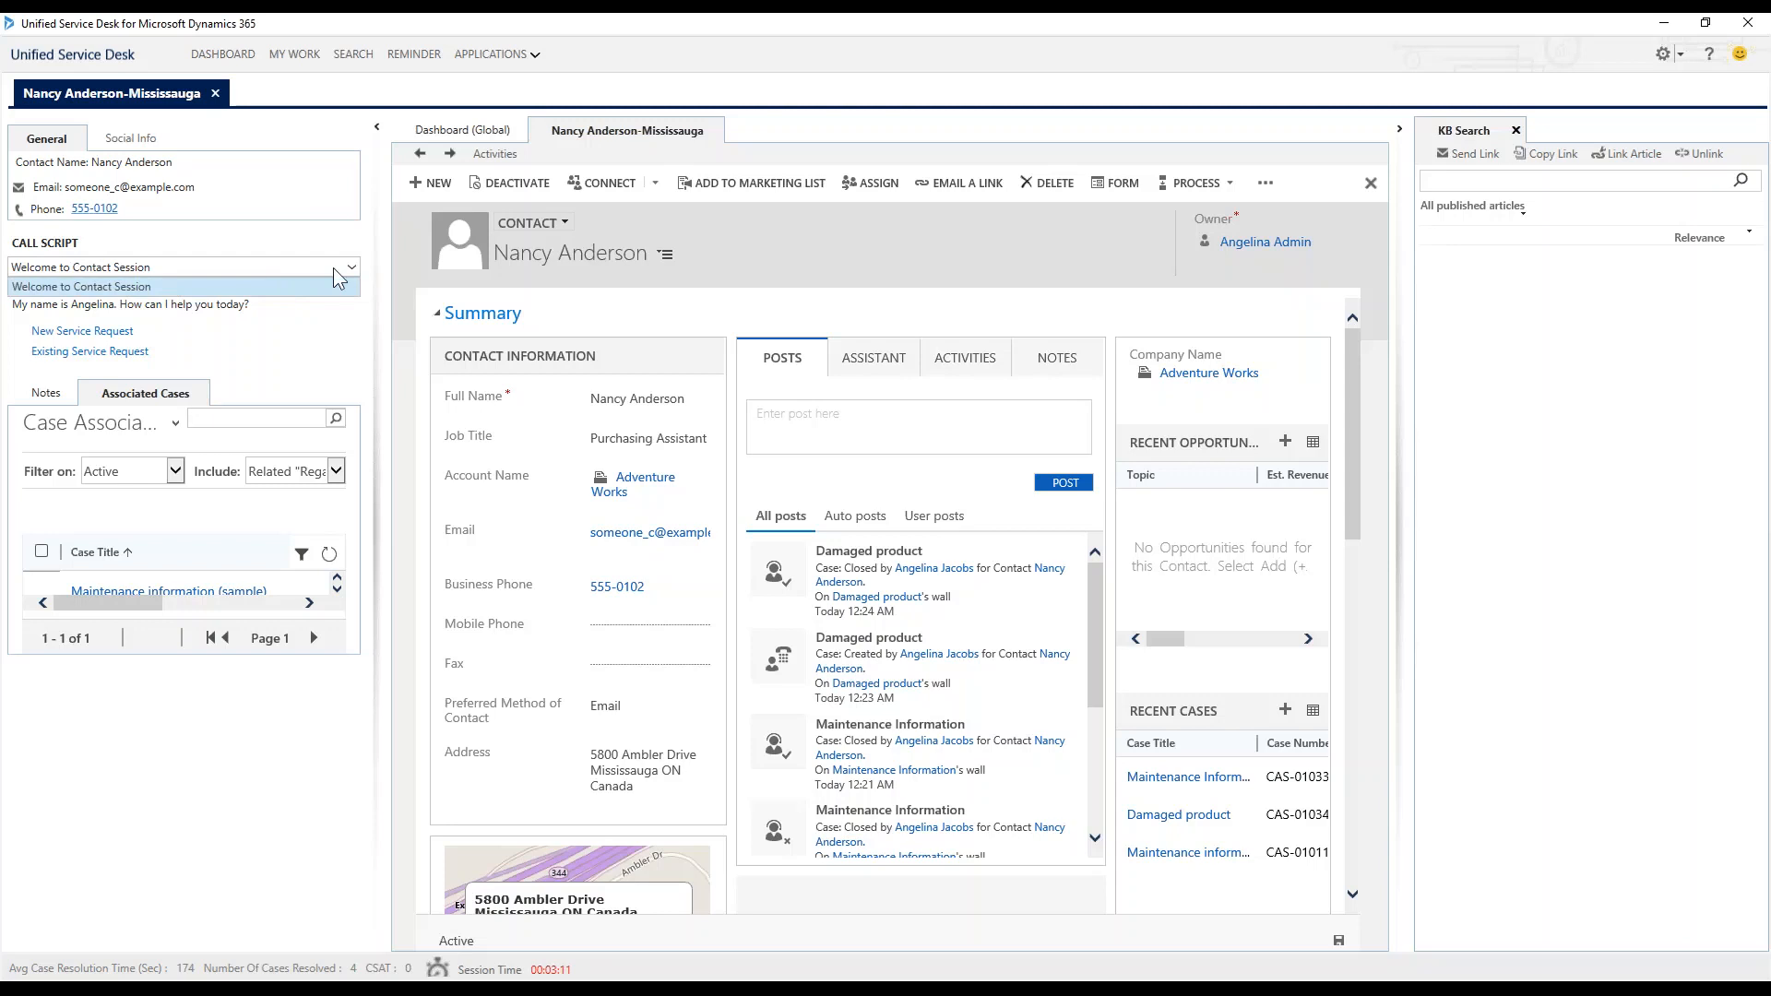
click(346, 286)
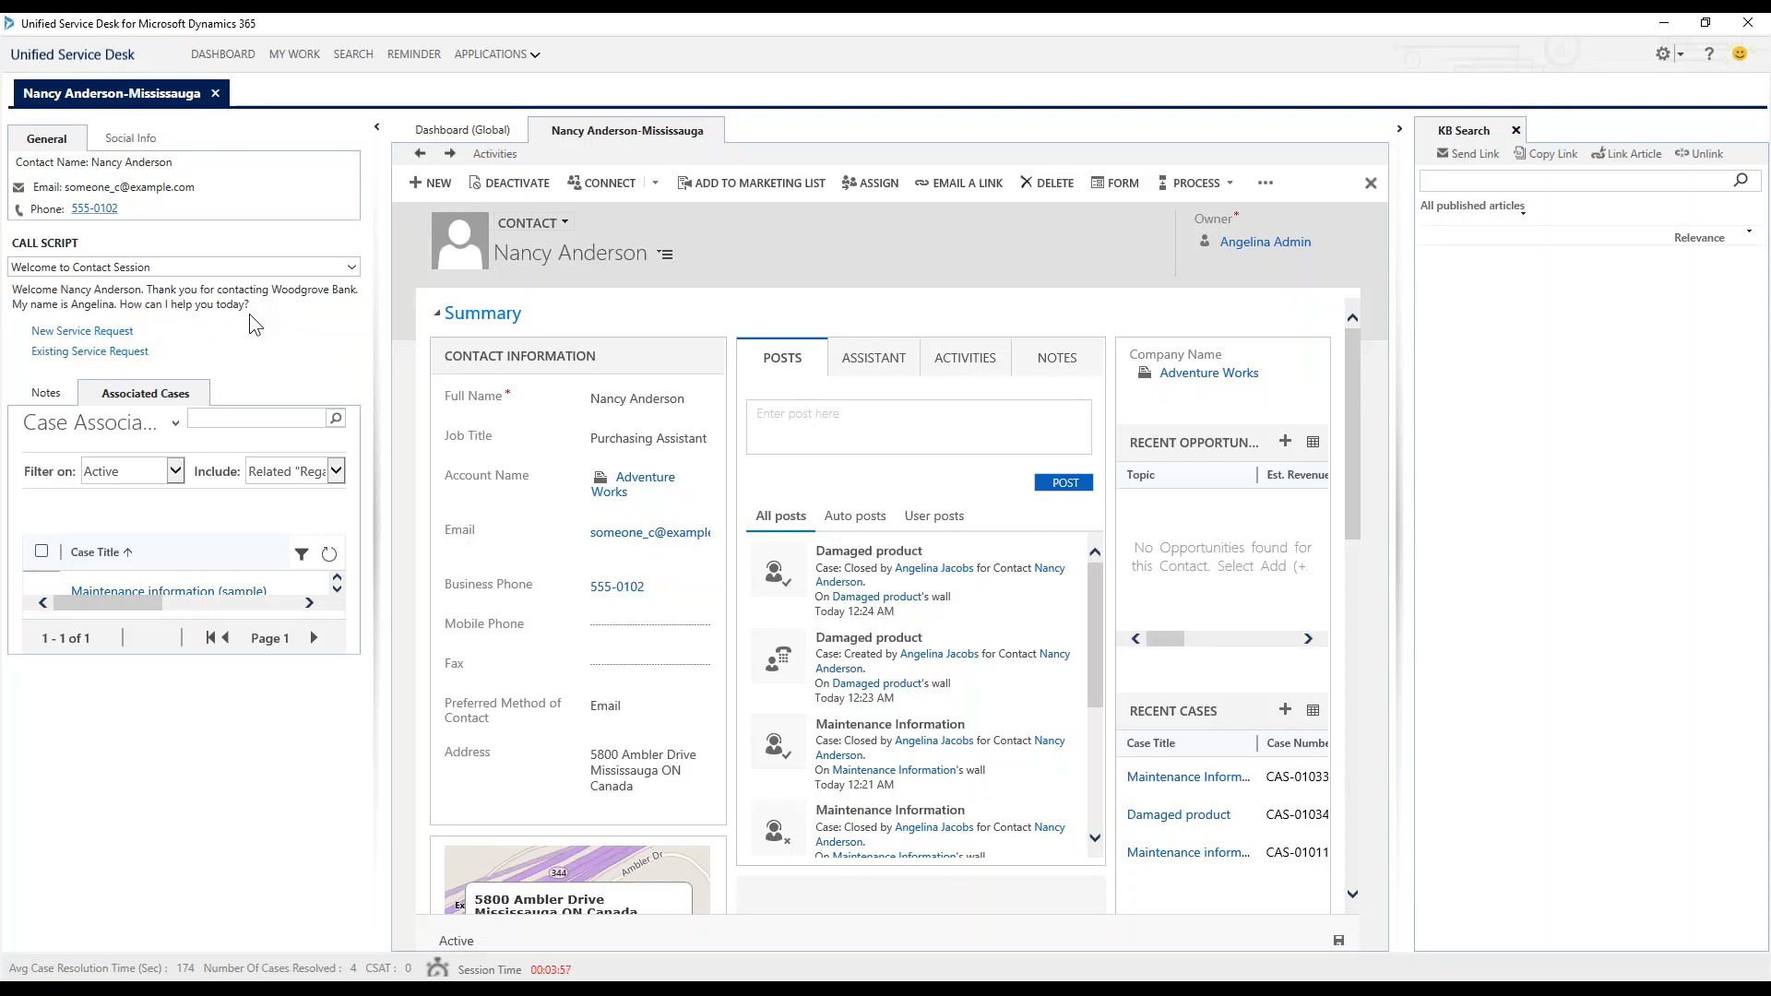
click(63, 334)
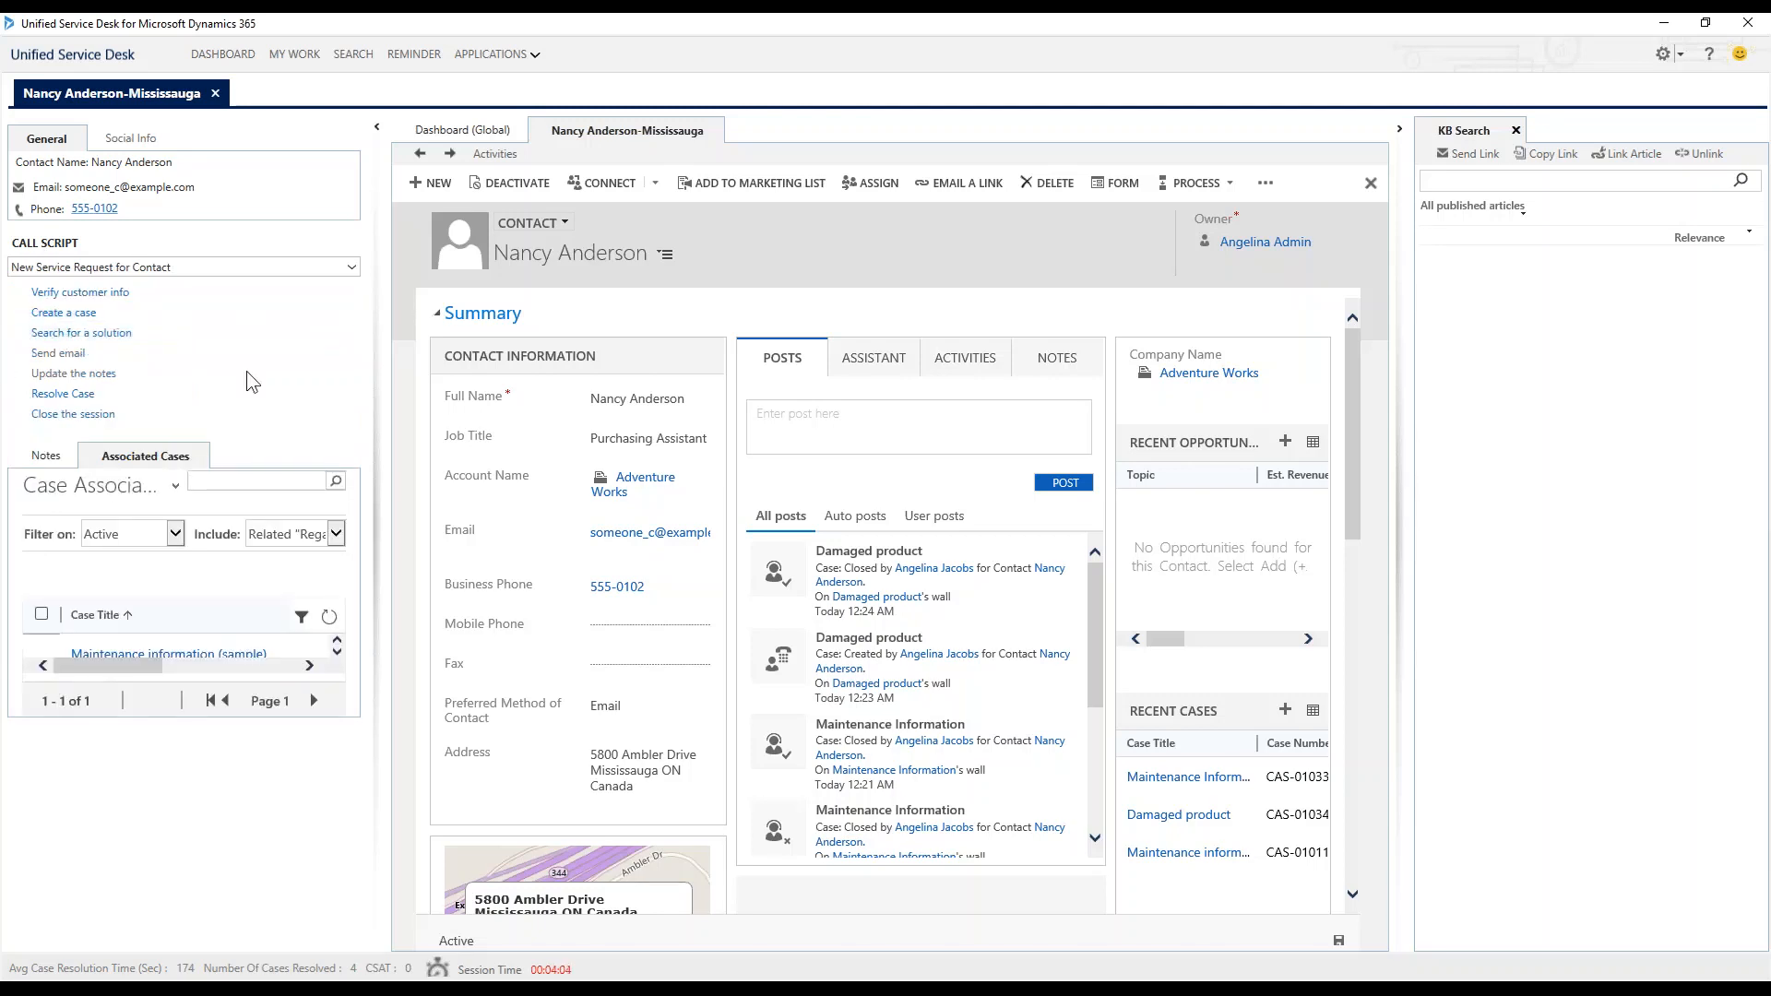
- Verify the customer info from the call script, comparing the contact record with the Customer Information System
click(273, 327)
click(194, 313)
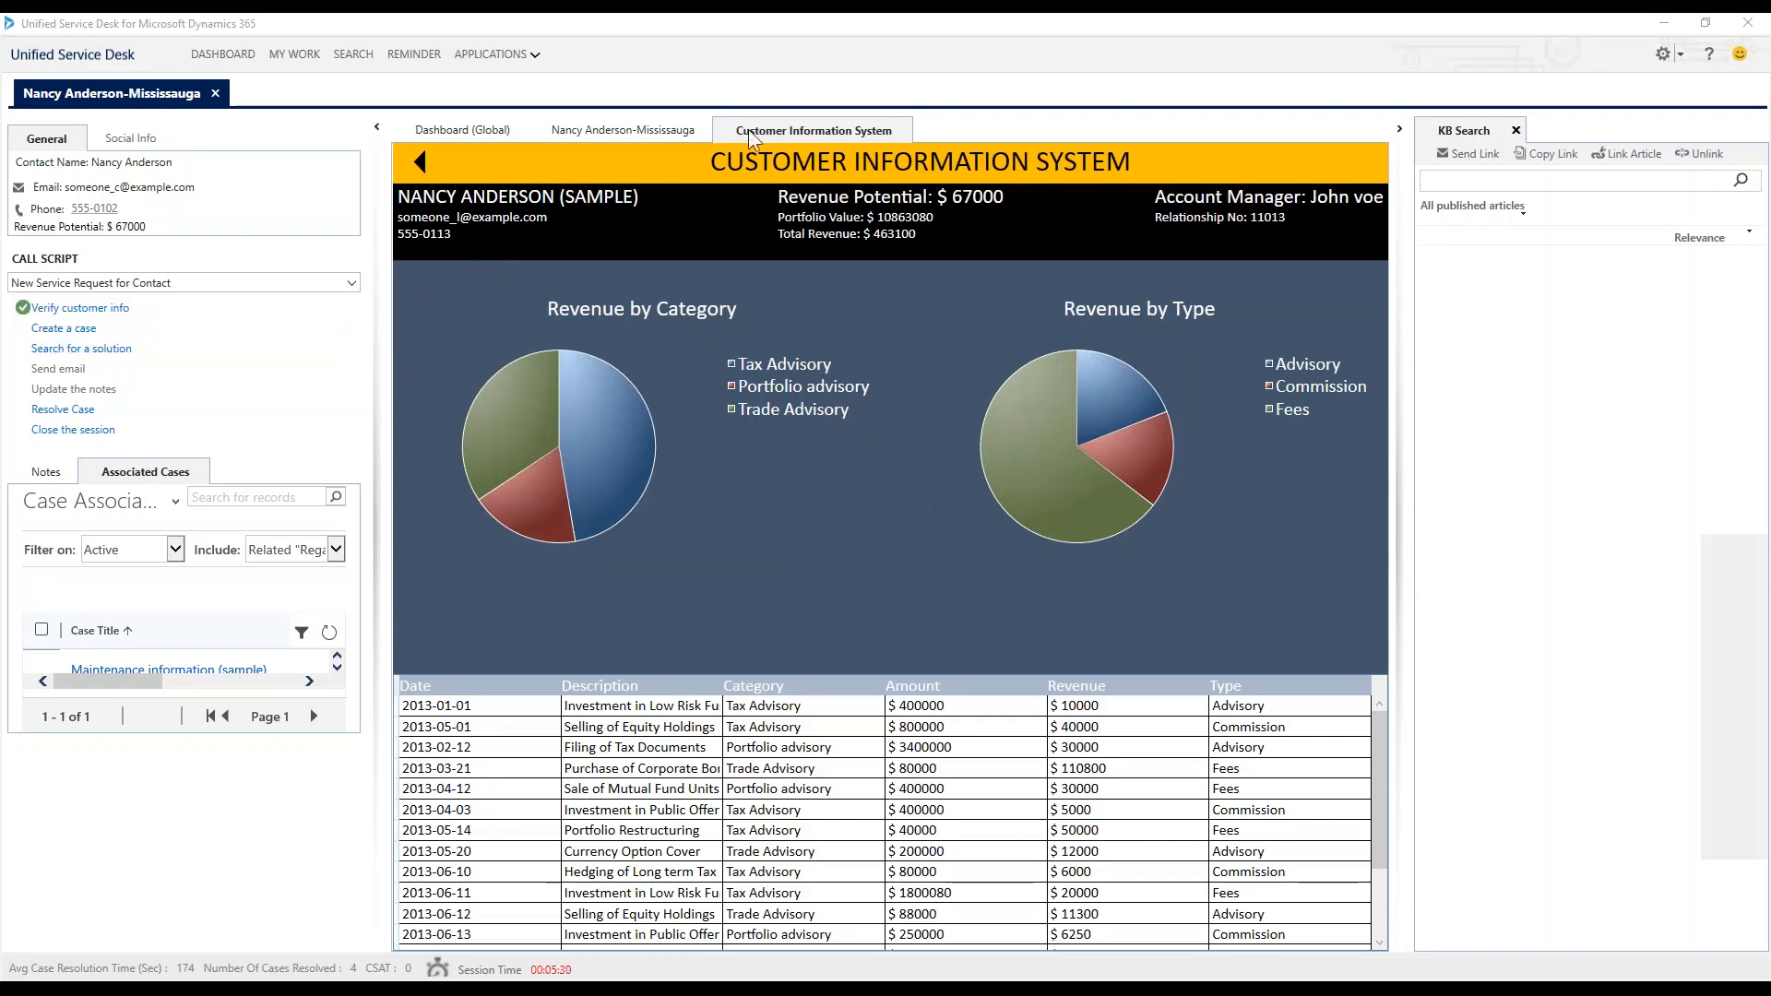
click(607, 133)
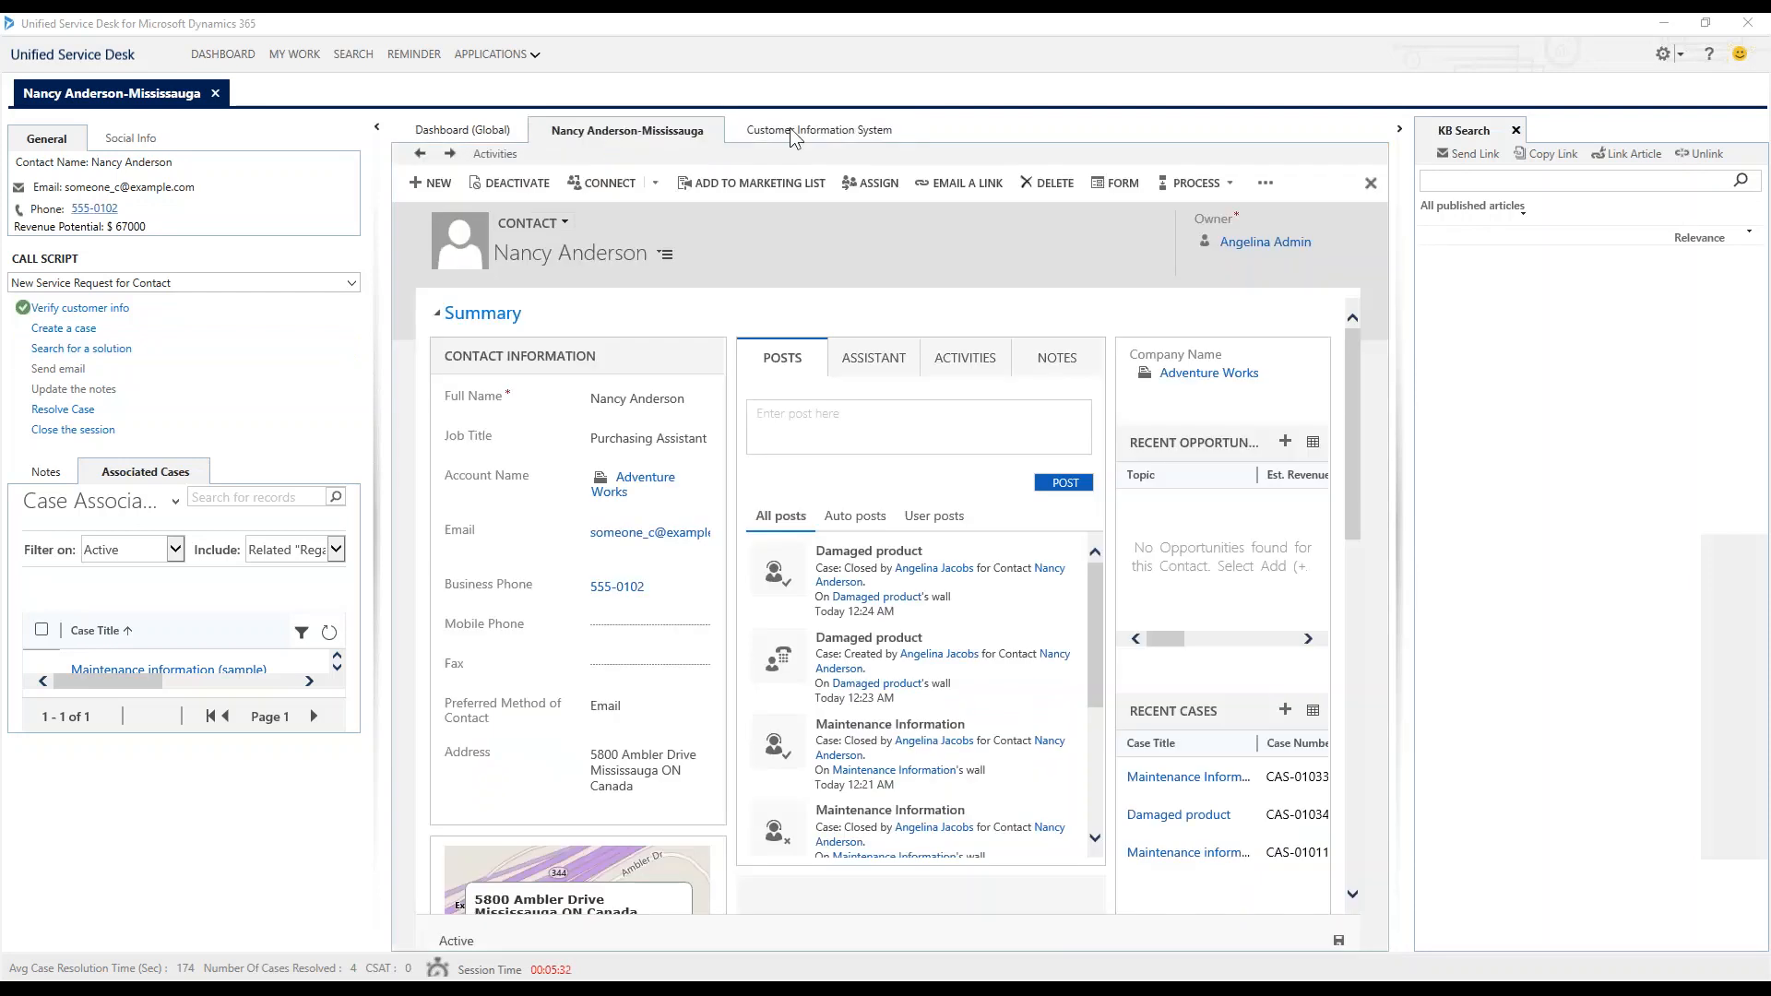
click(768, 129)
click(627, 132)
click(800, 126)
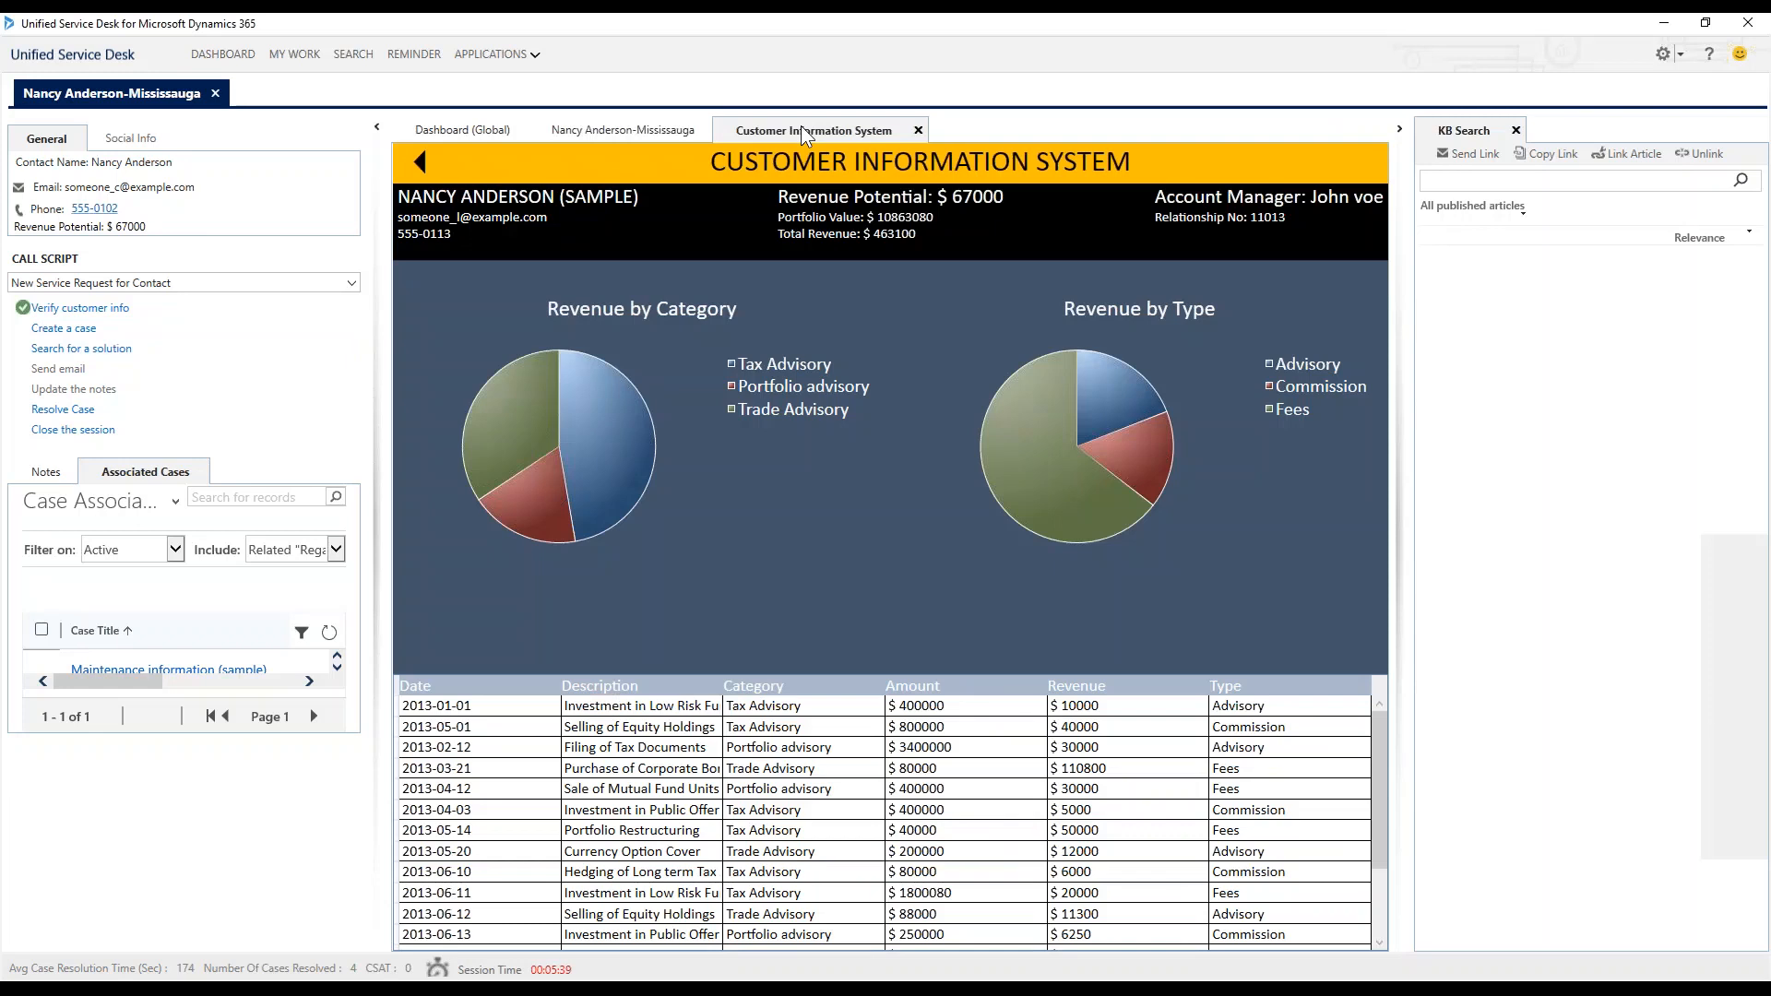
- Create a case for the customer from the call script and title it "Issue with fees"
click(72, 334)
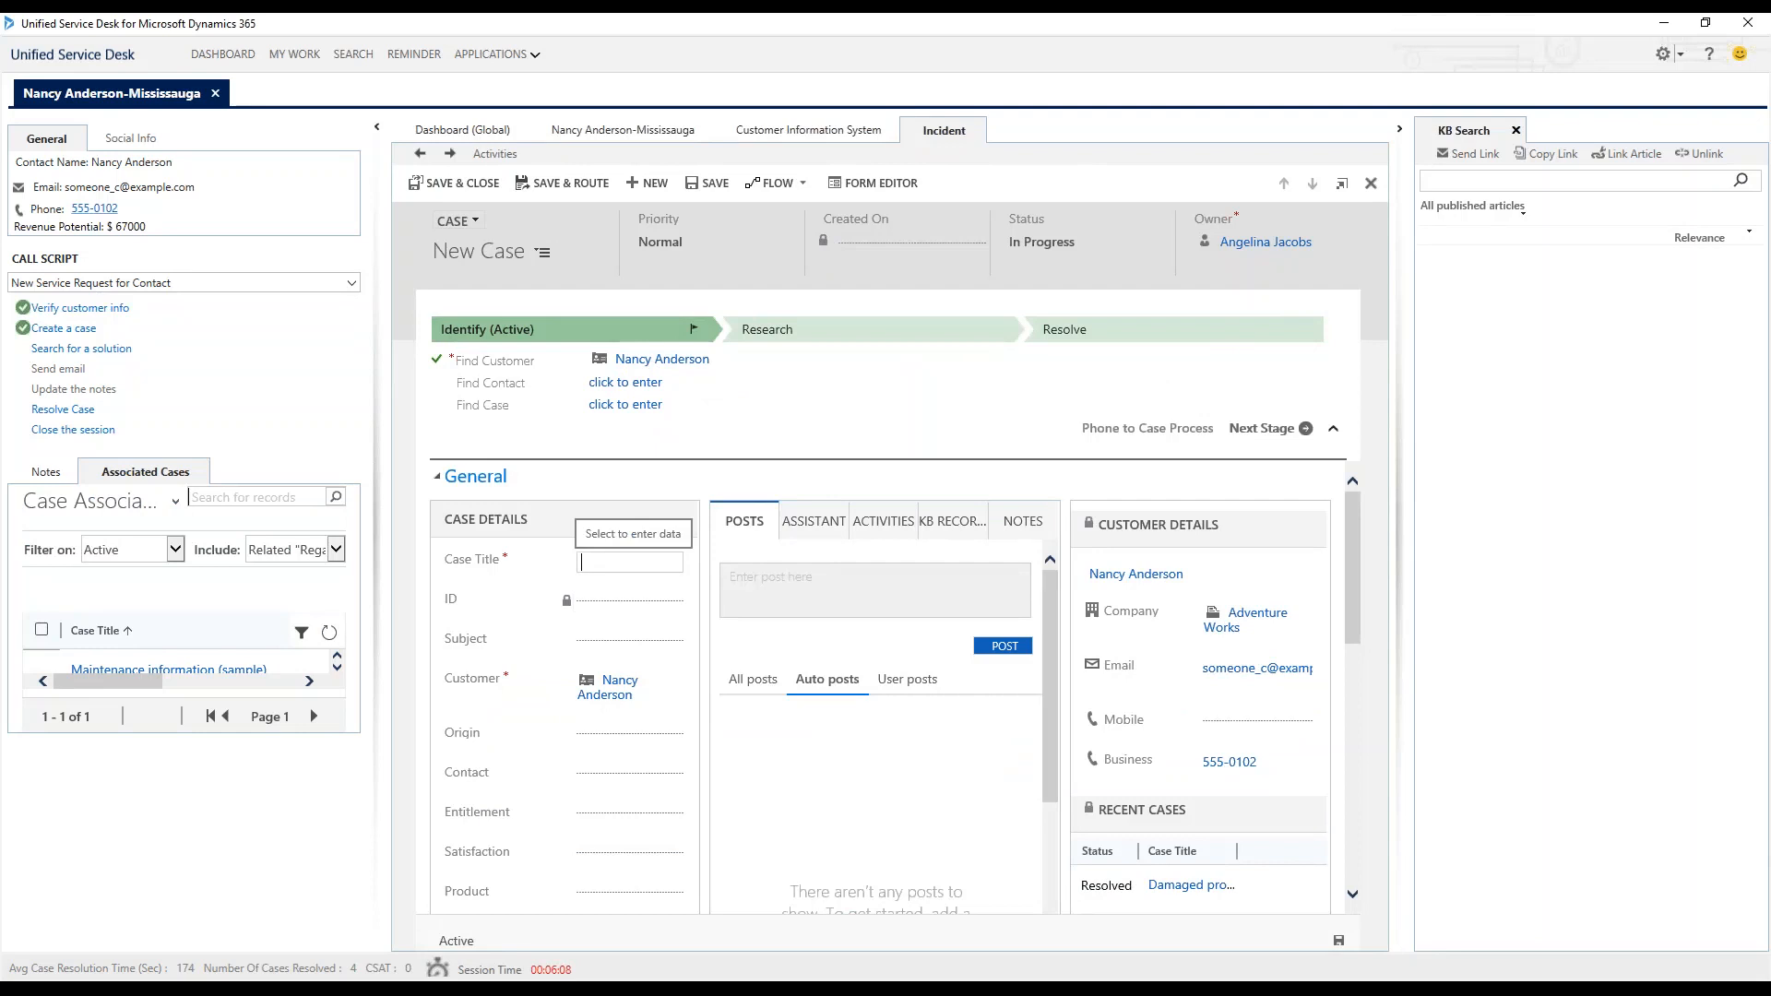
text(Issue with )
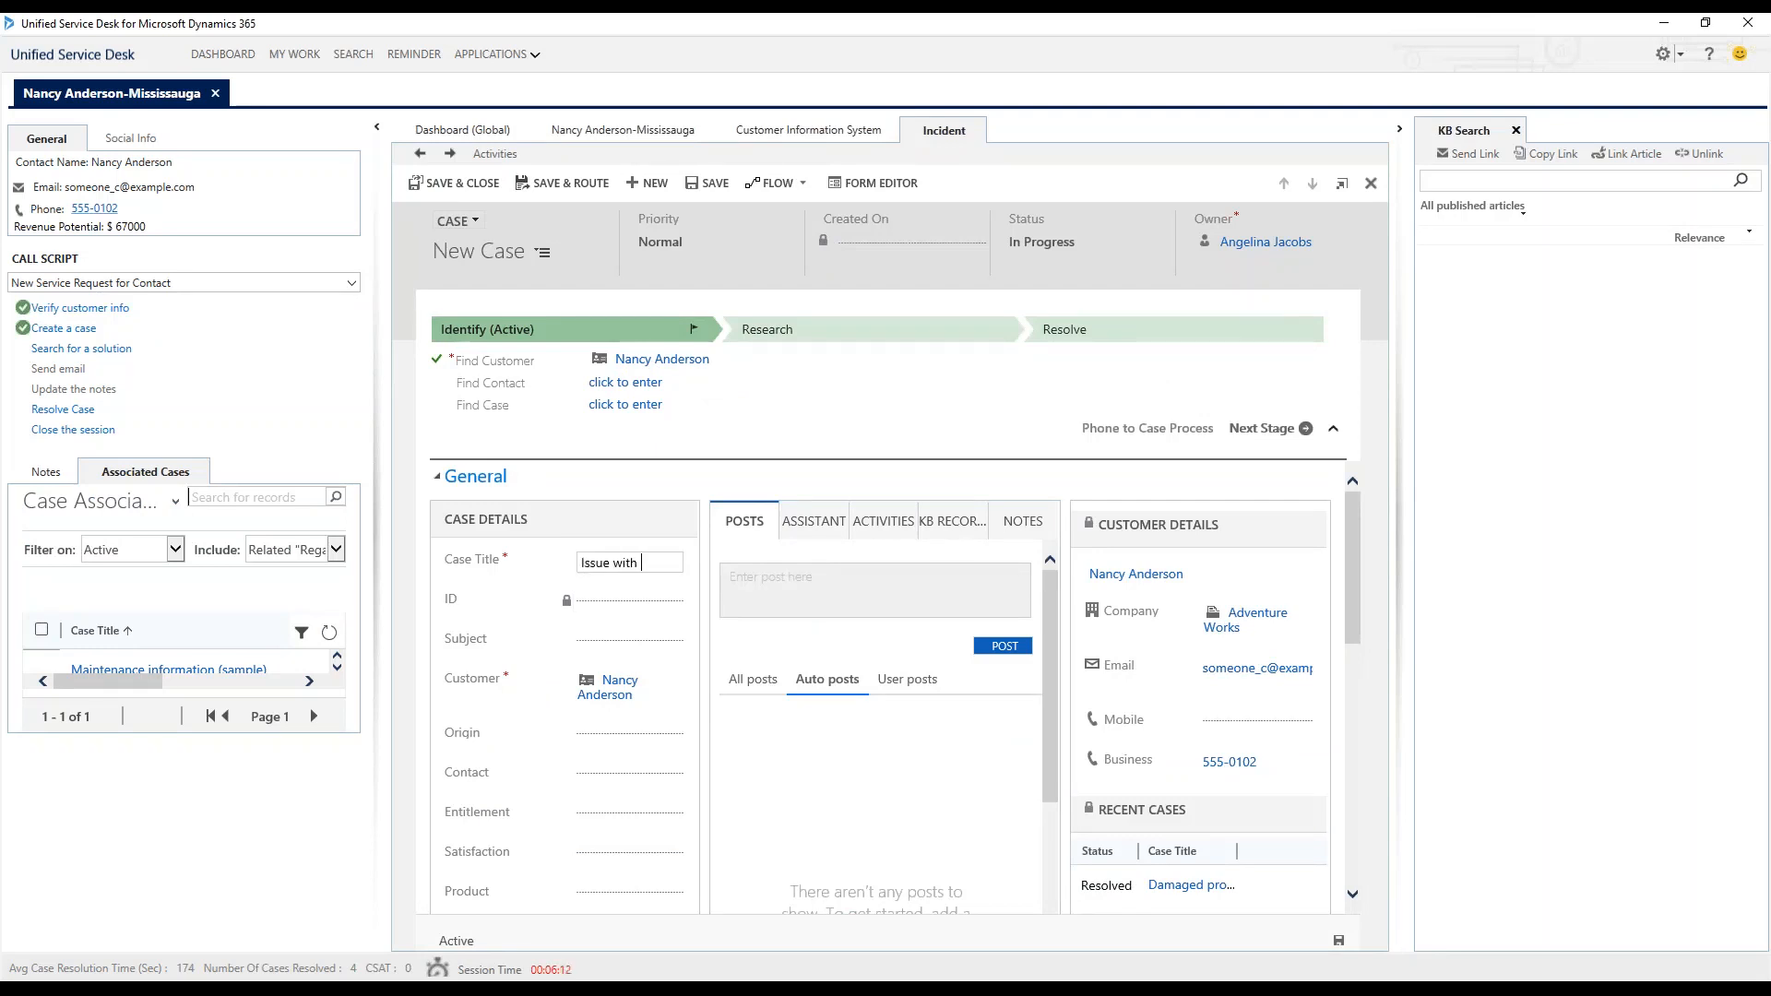
text(fees)
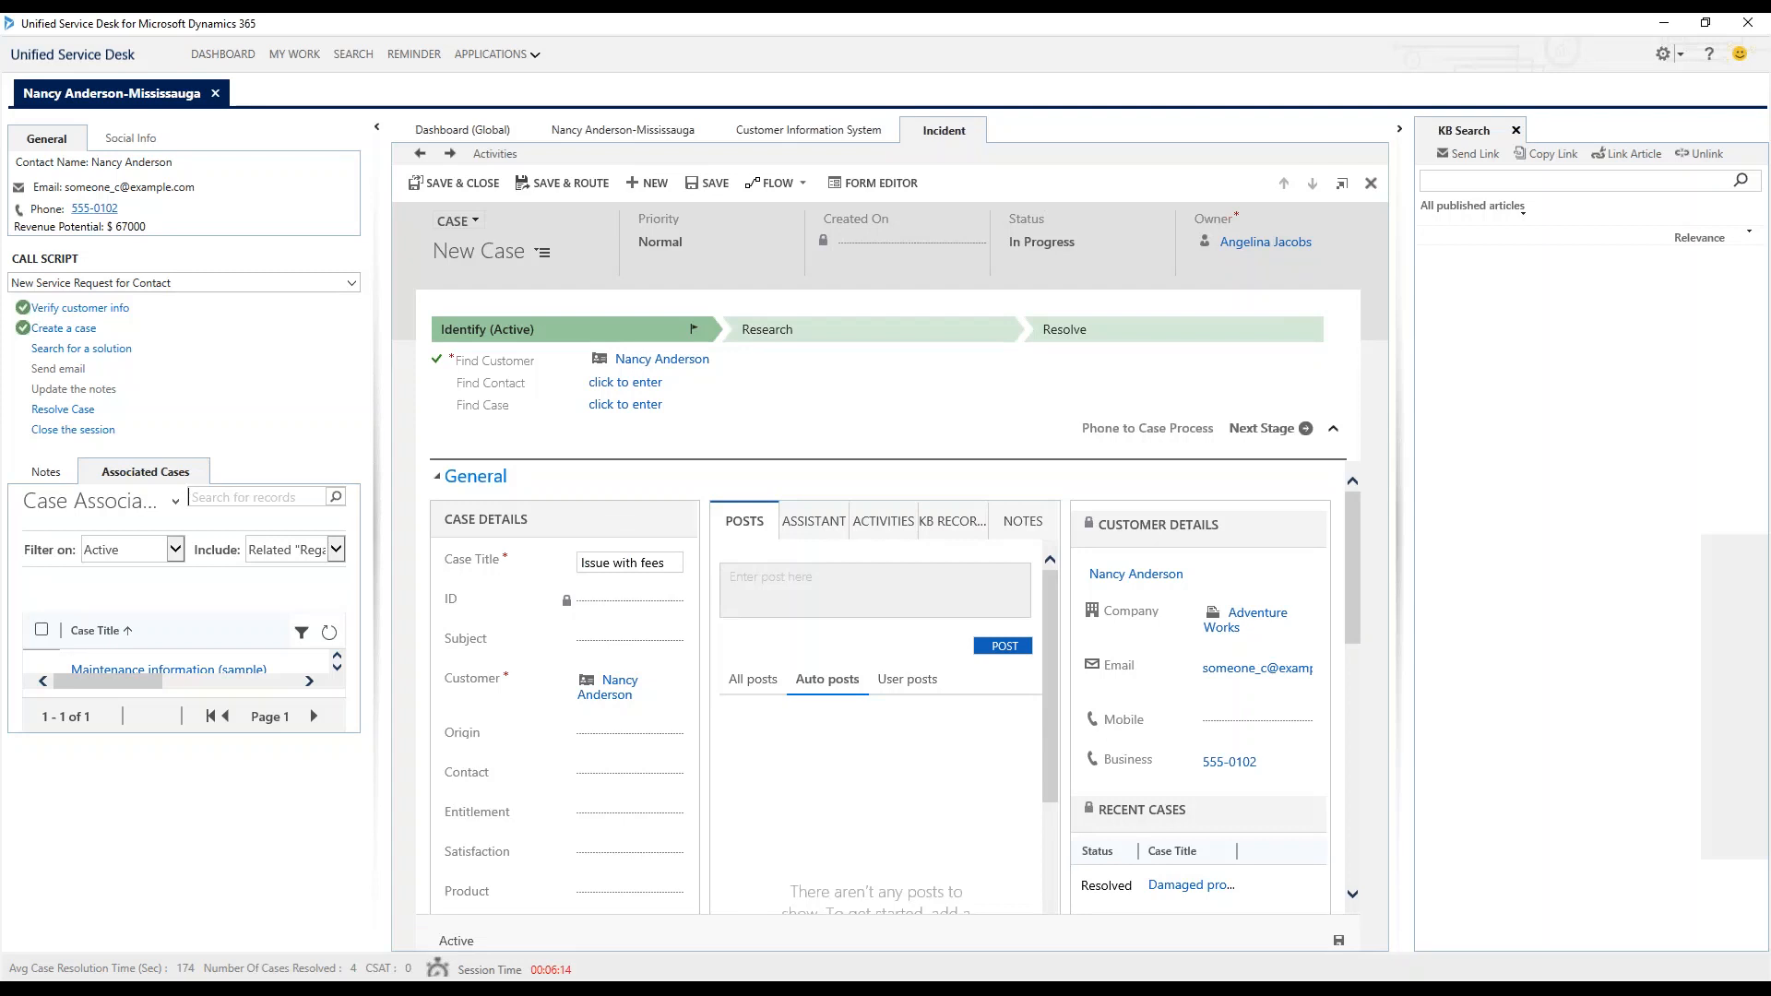
- Set the new case's subject to Service and its origin to Phone
key(Tab)
key(Tab)
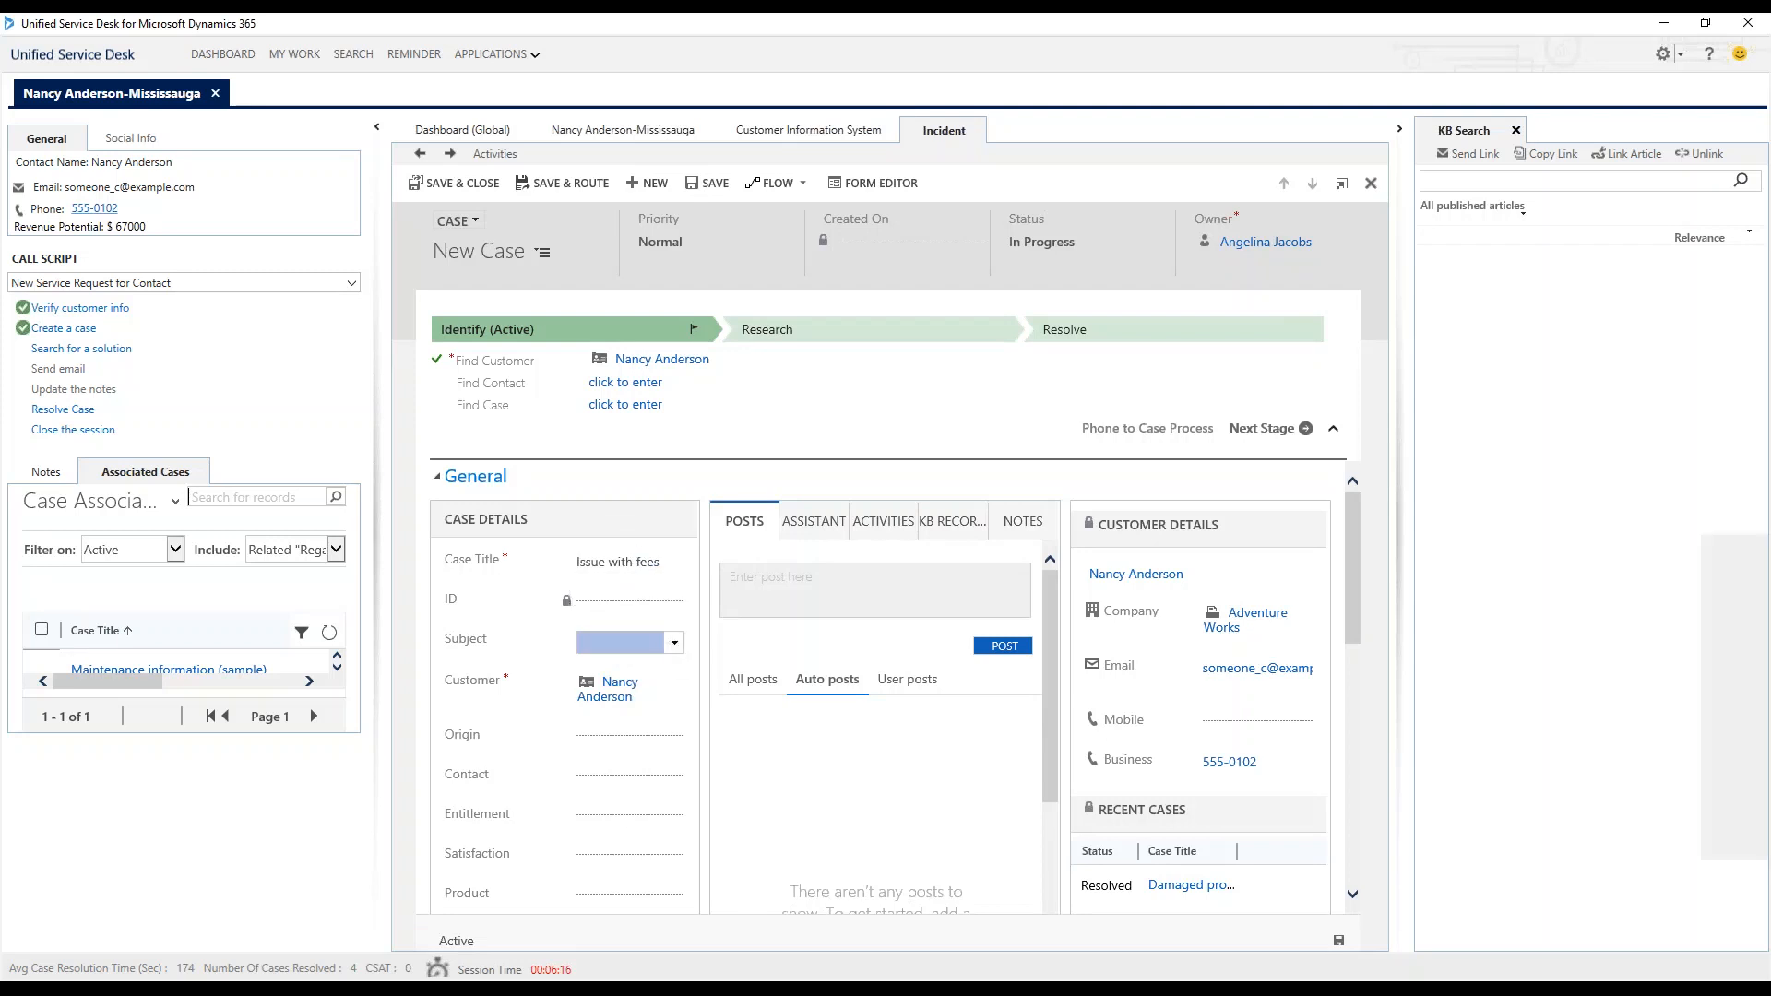
key(Return)
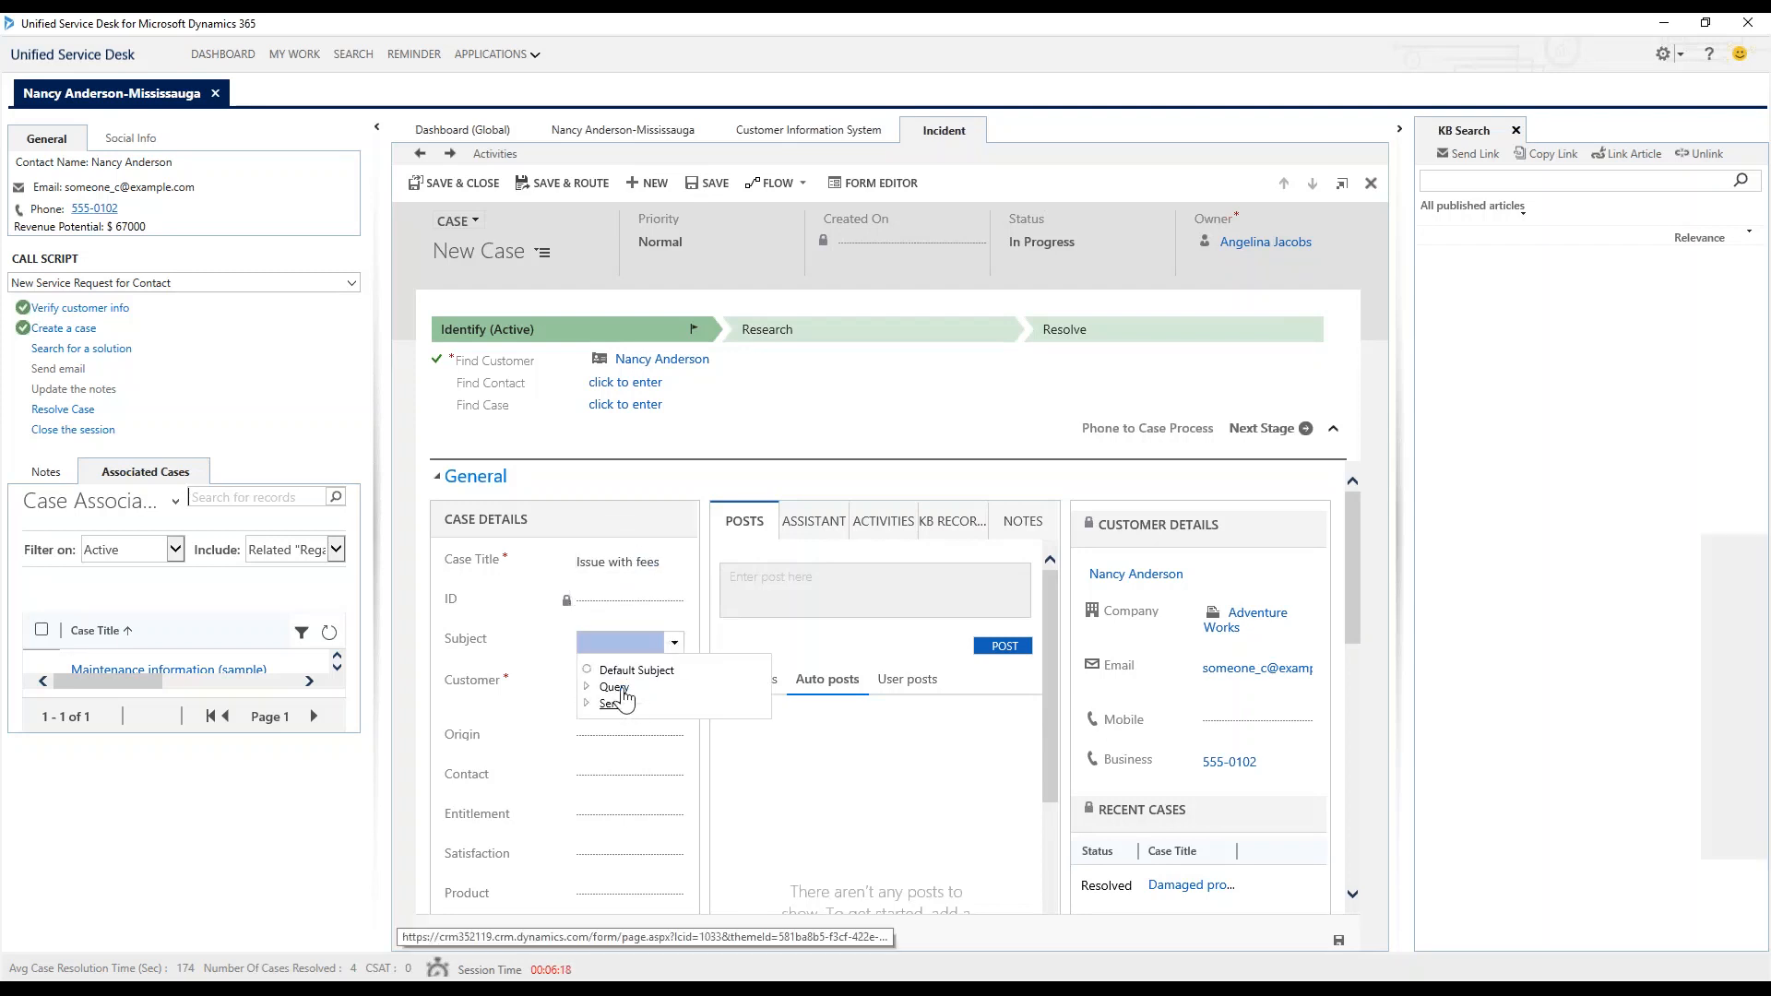
click(615, 705)
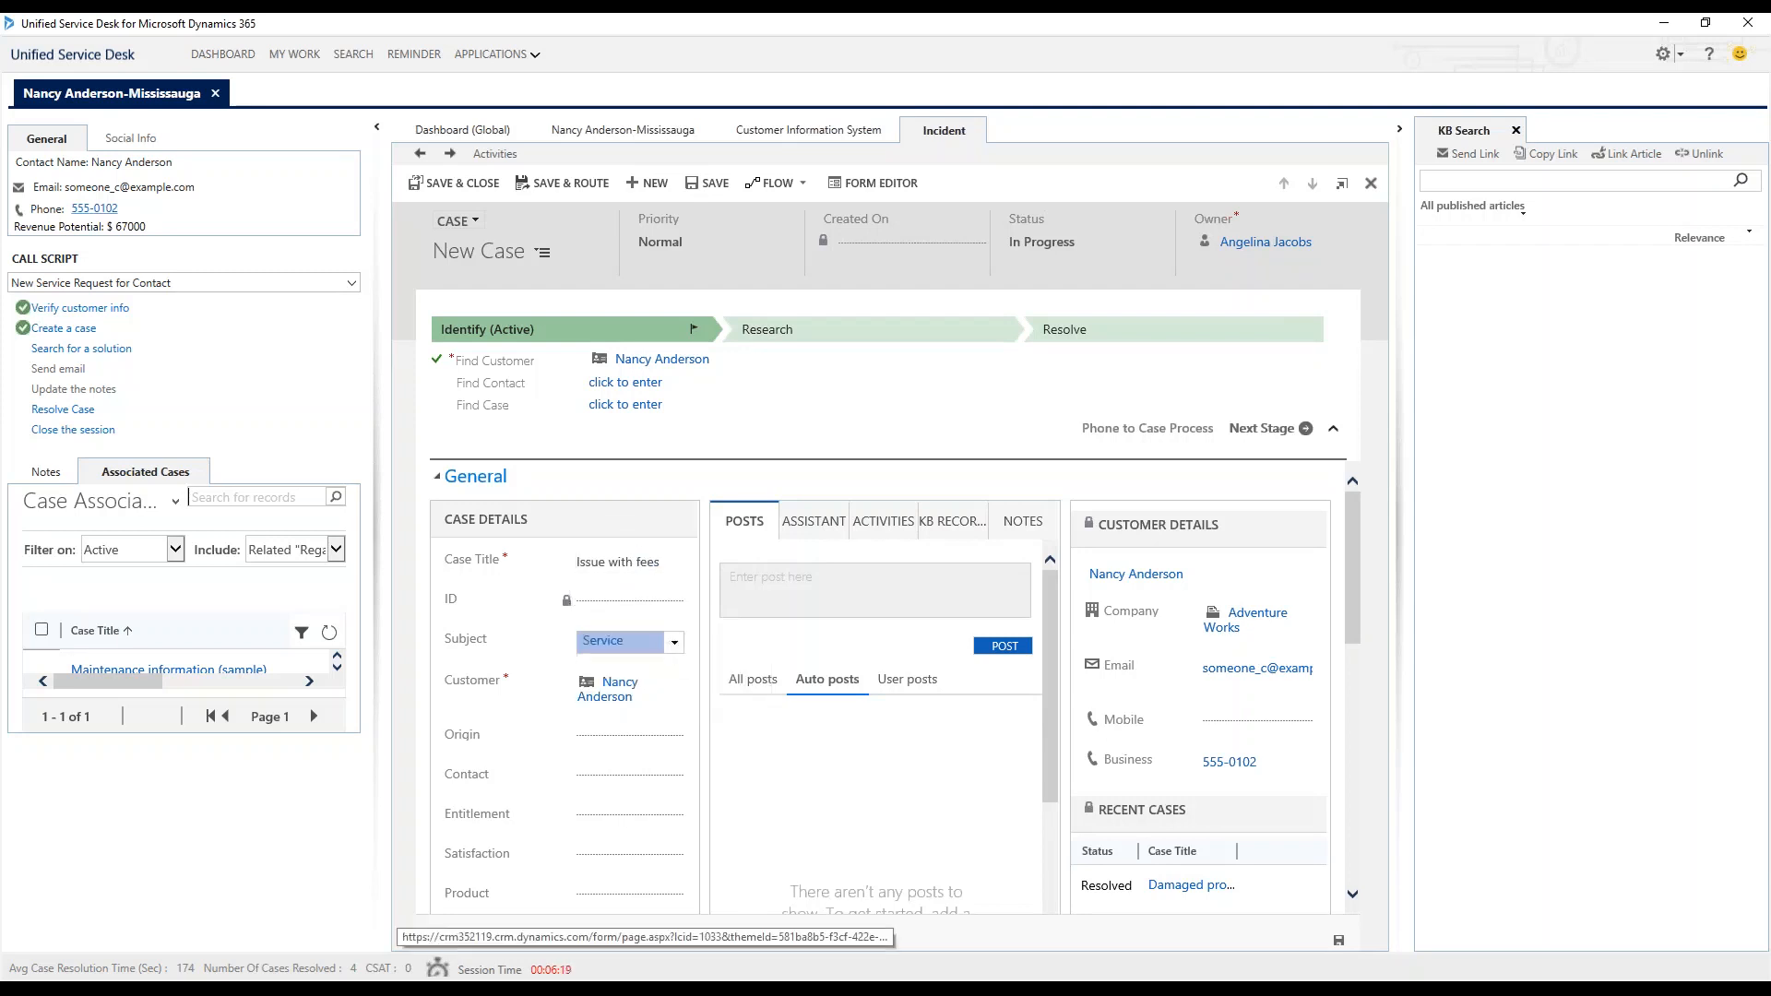
click(632, 741)
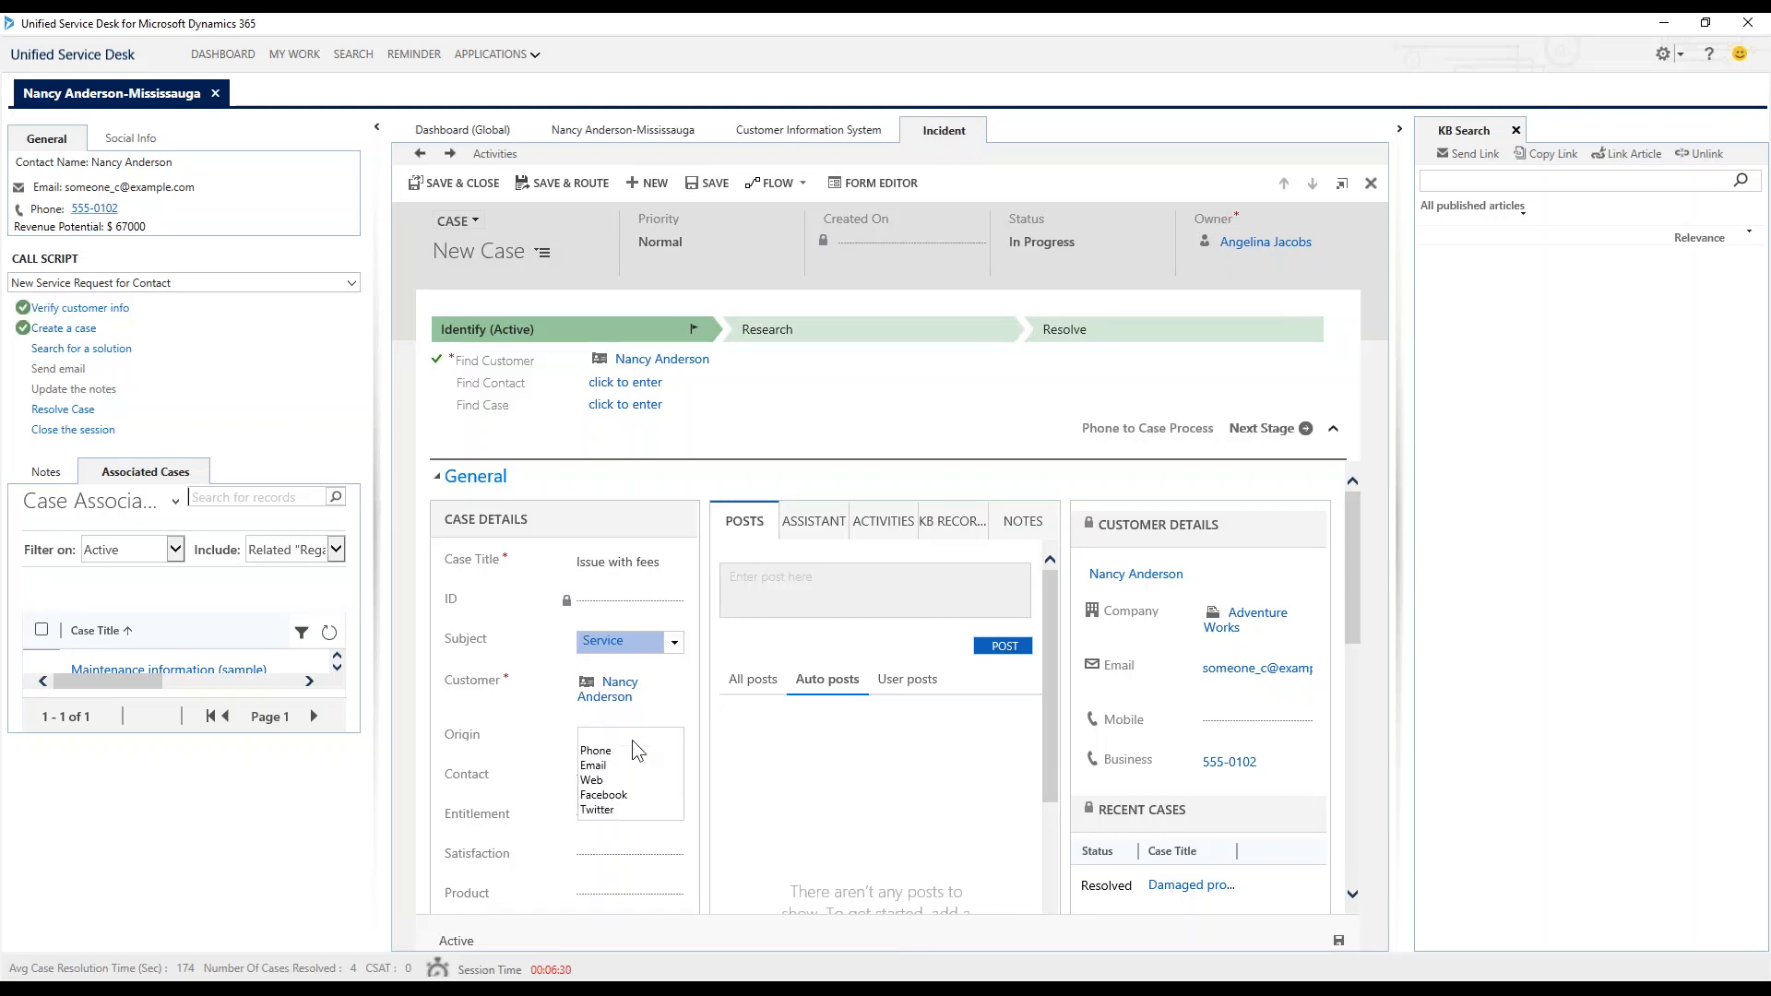
click(617, 749)
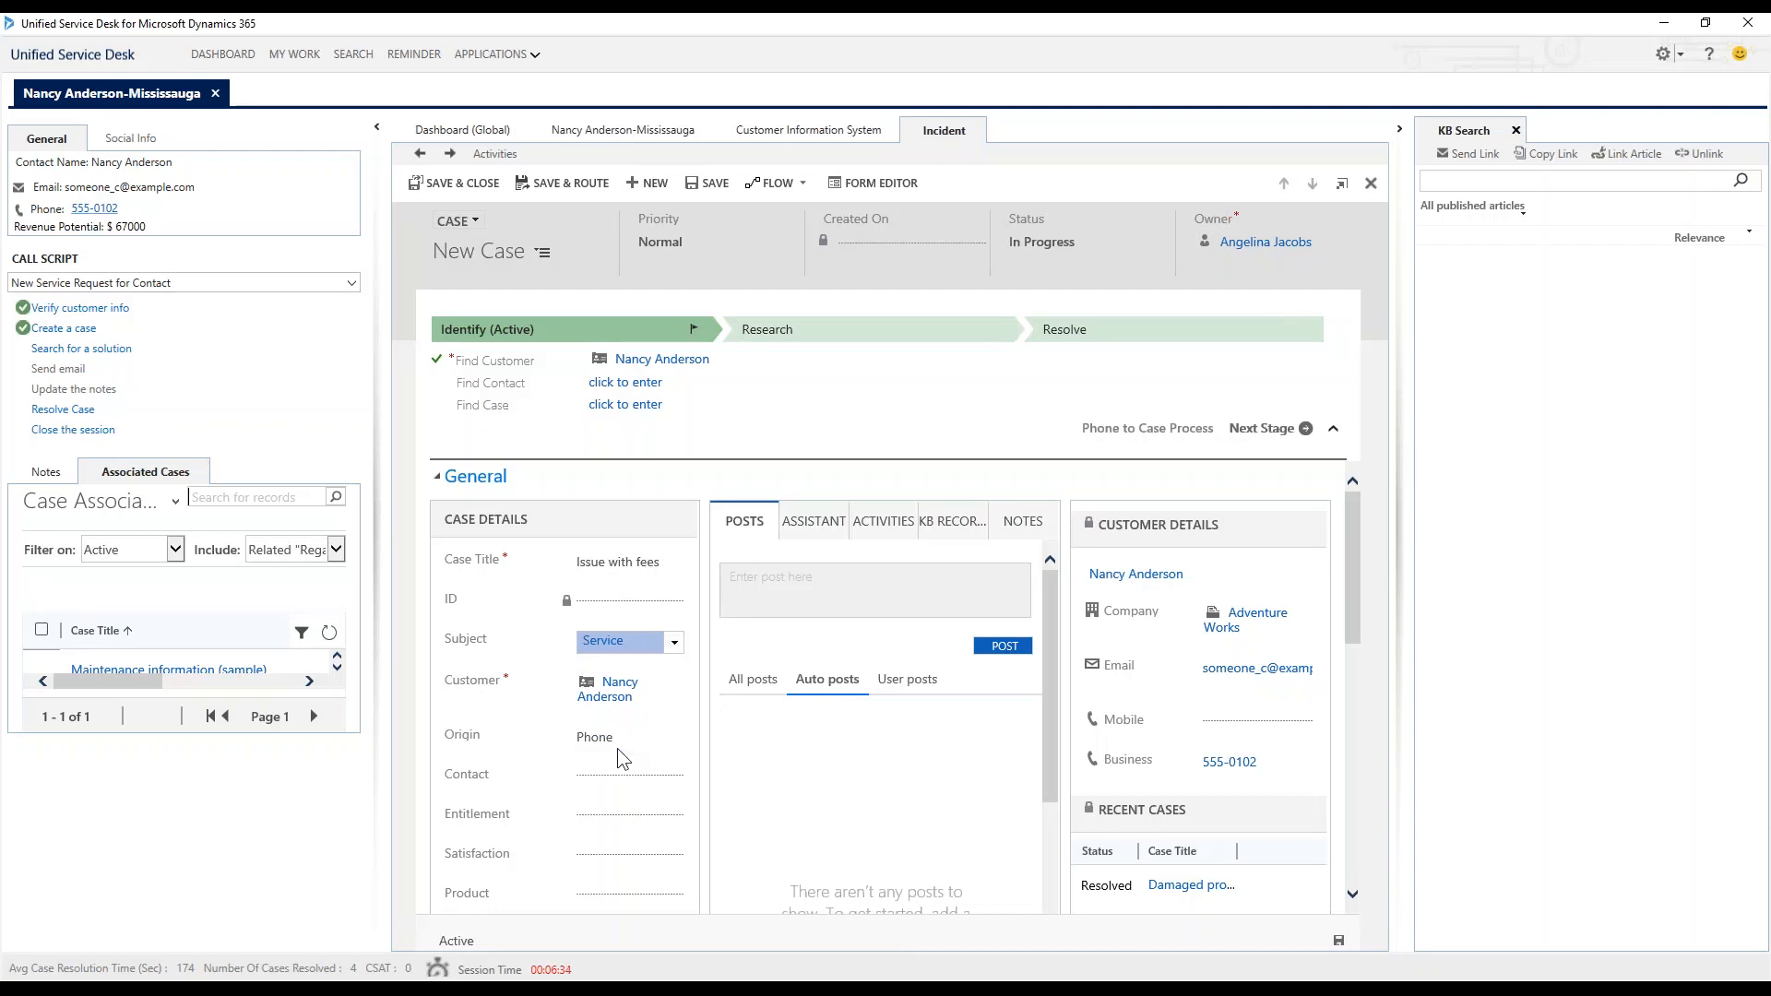
- Check the remaining case detail fields and save the new case
scroll(611, 761, down, 1)
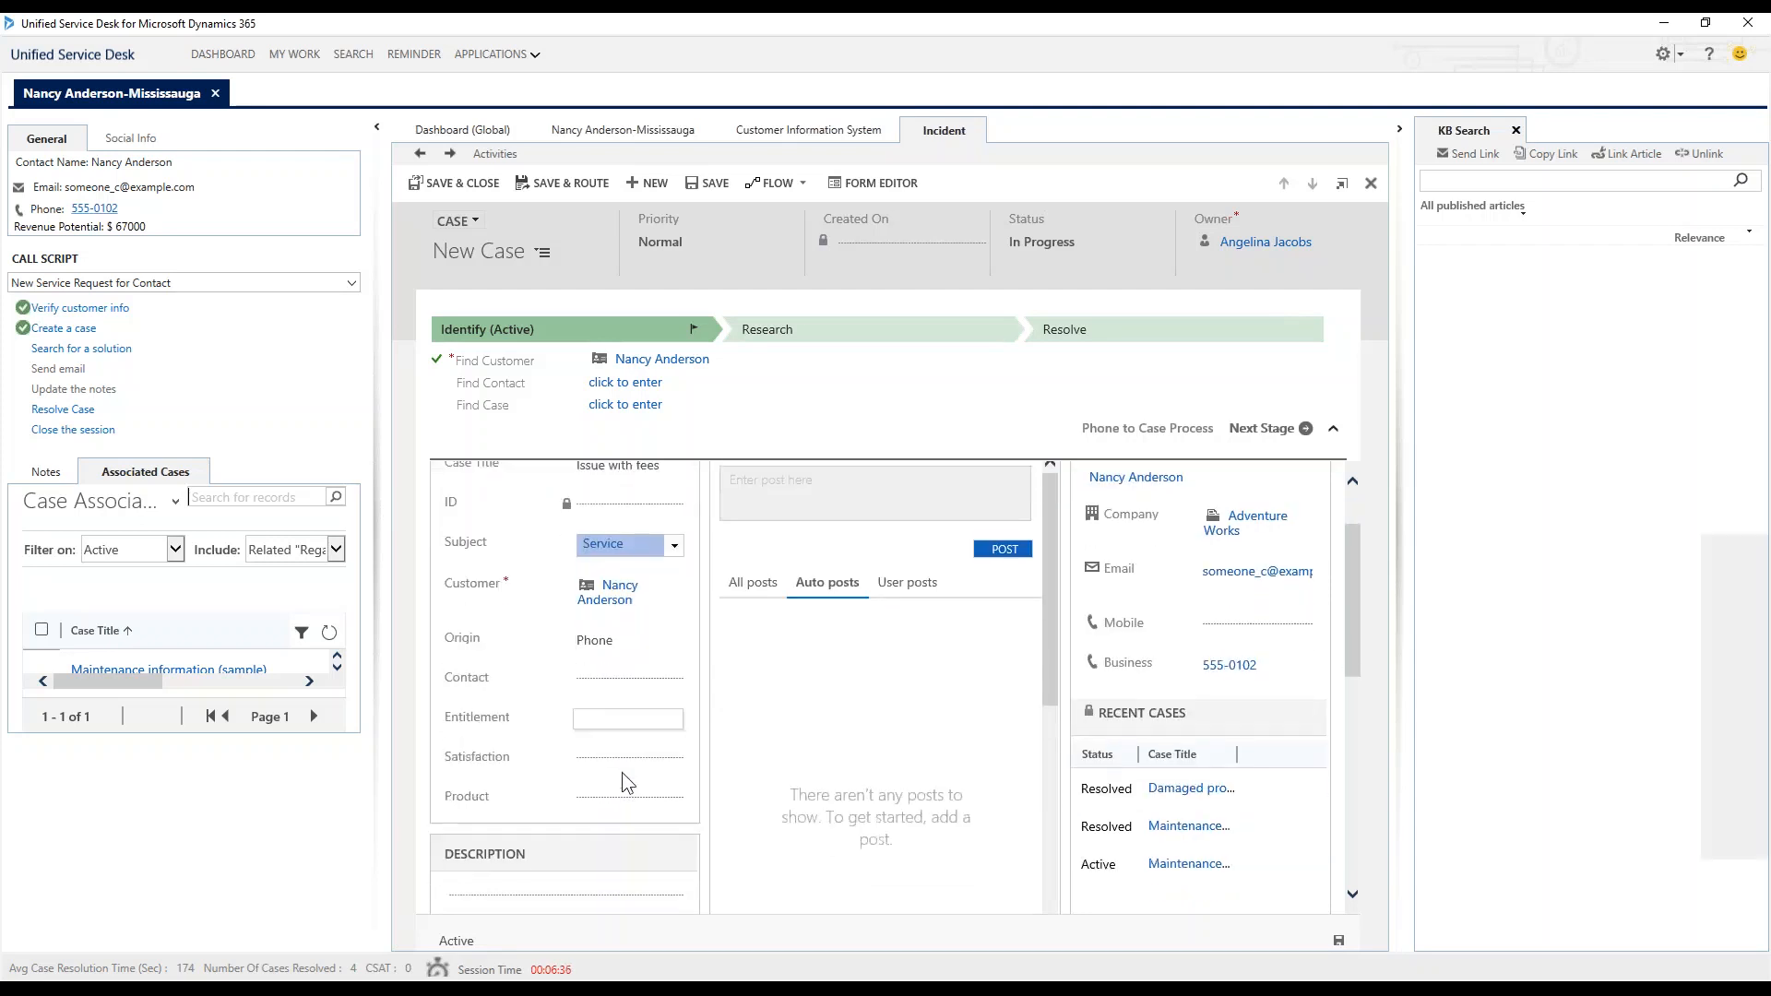
scroll(621, 773, down, 3)
scroll(621, 773, up, 2)
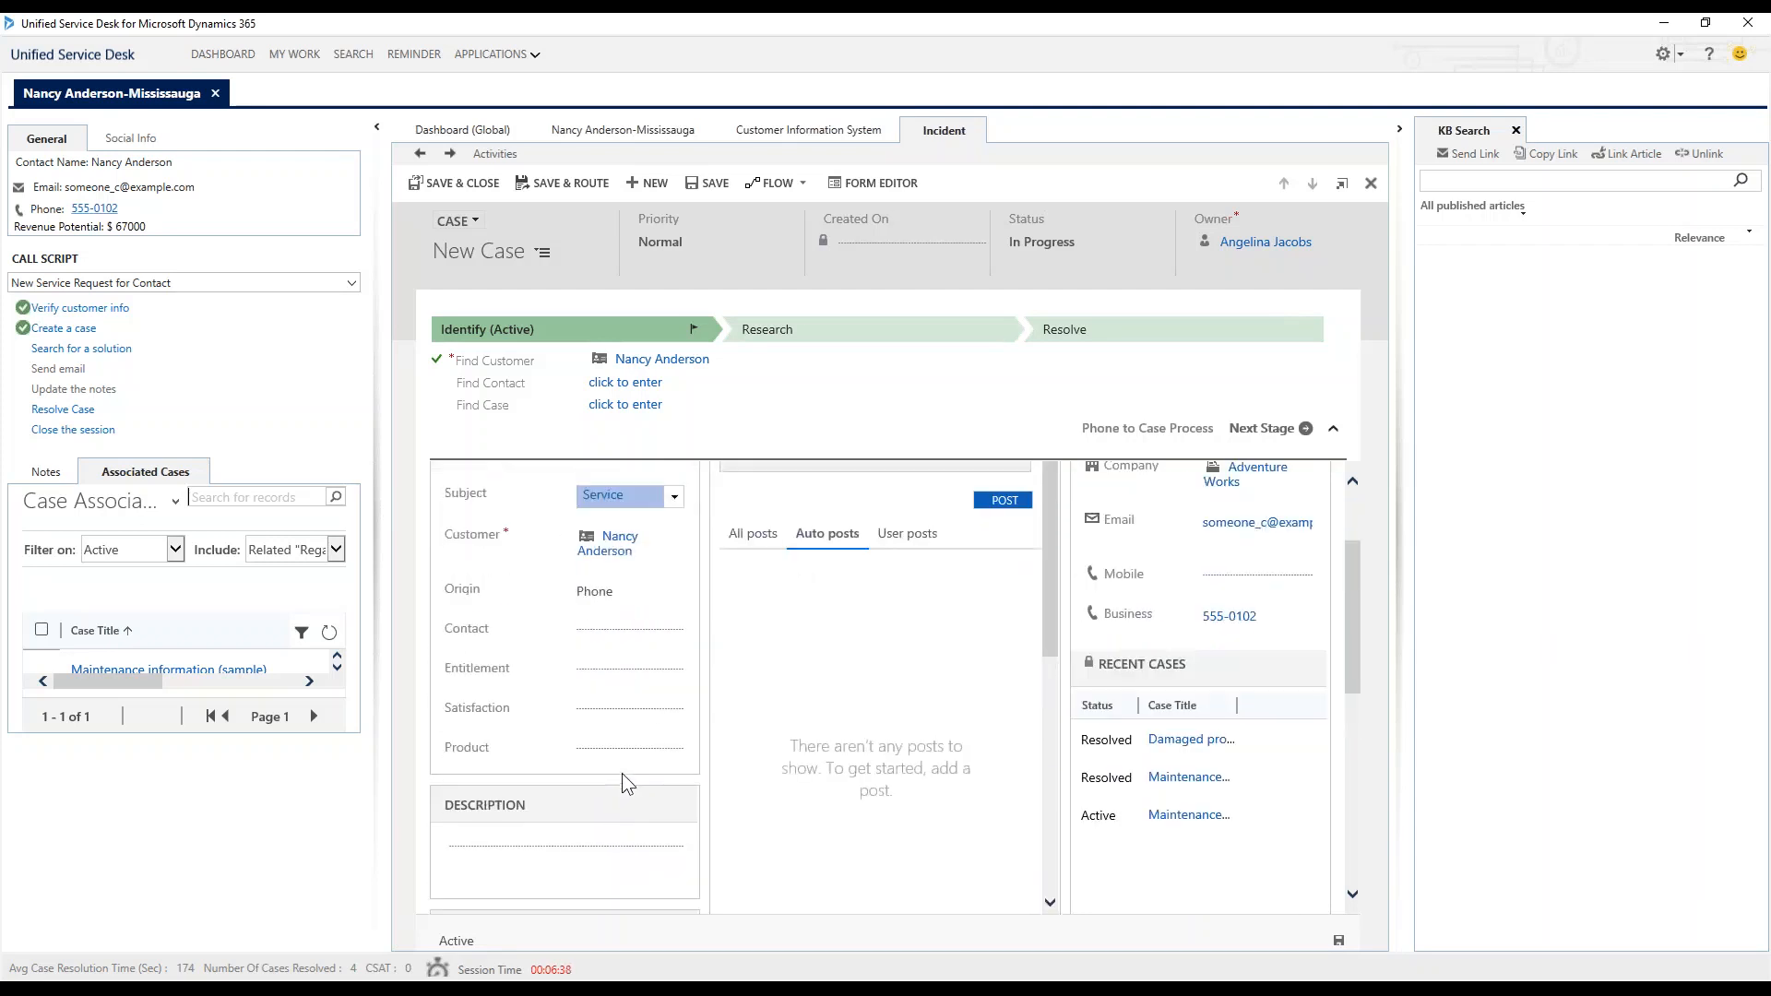
scroll(621, 773, up, 2)
click(662, 777)
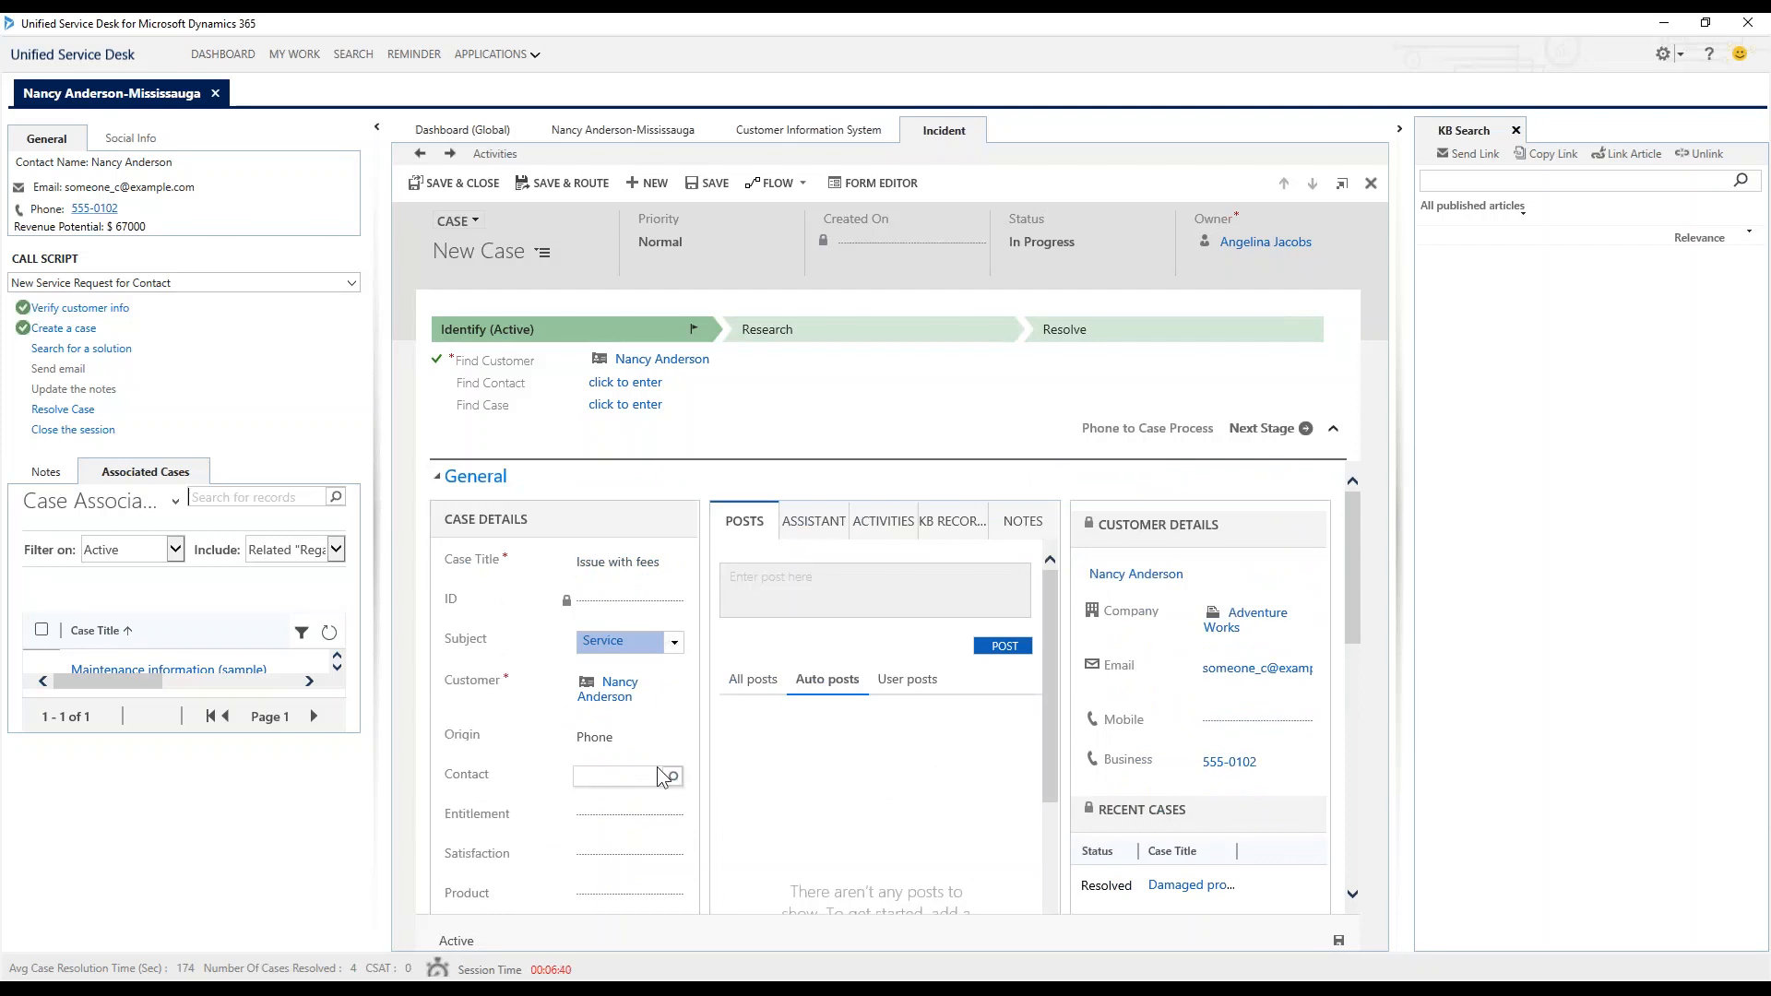
click(1338, 939)
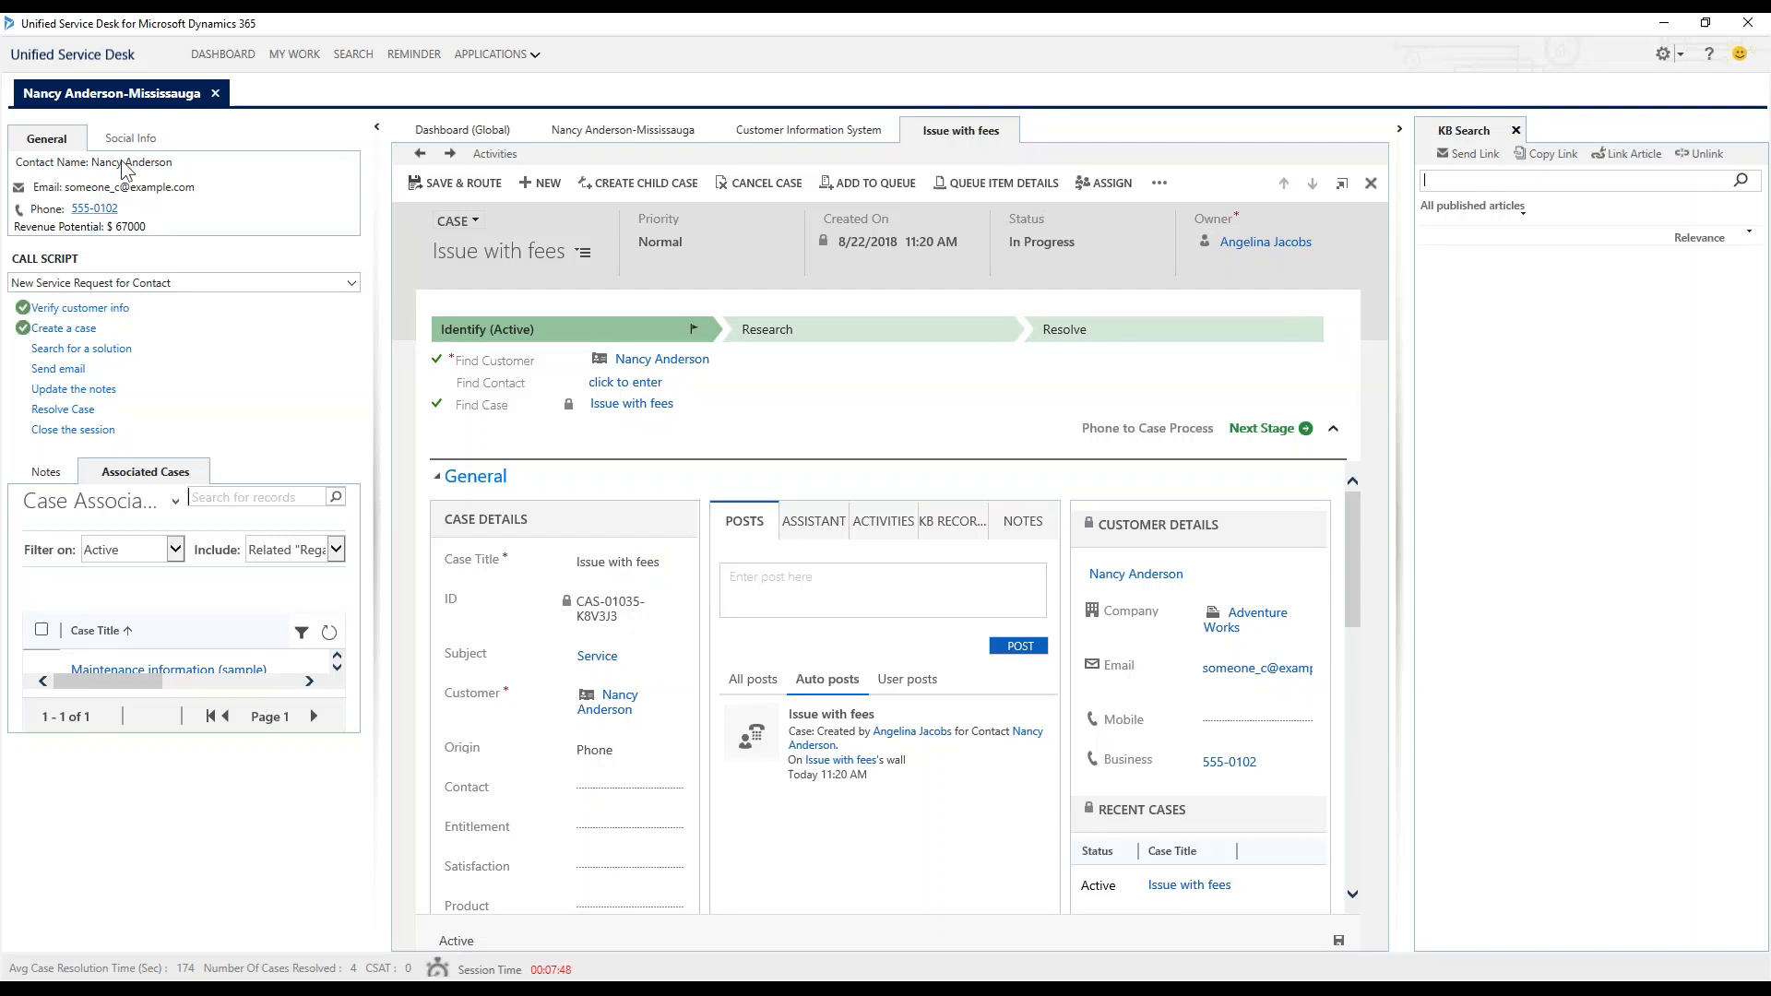
- Run the call script's search for a solution for the case
click(59, 430)
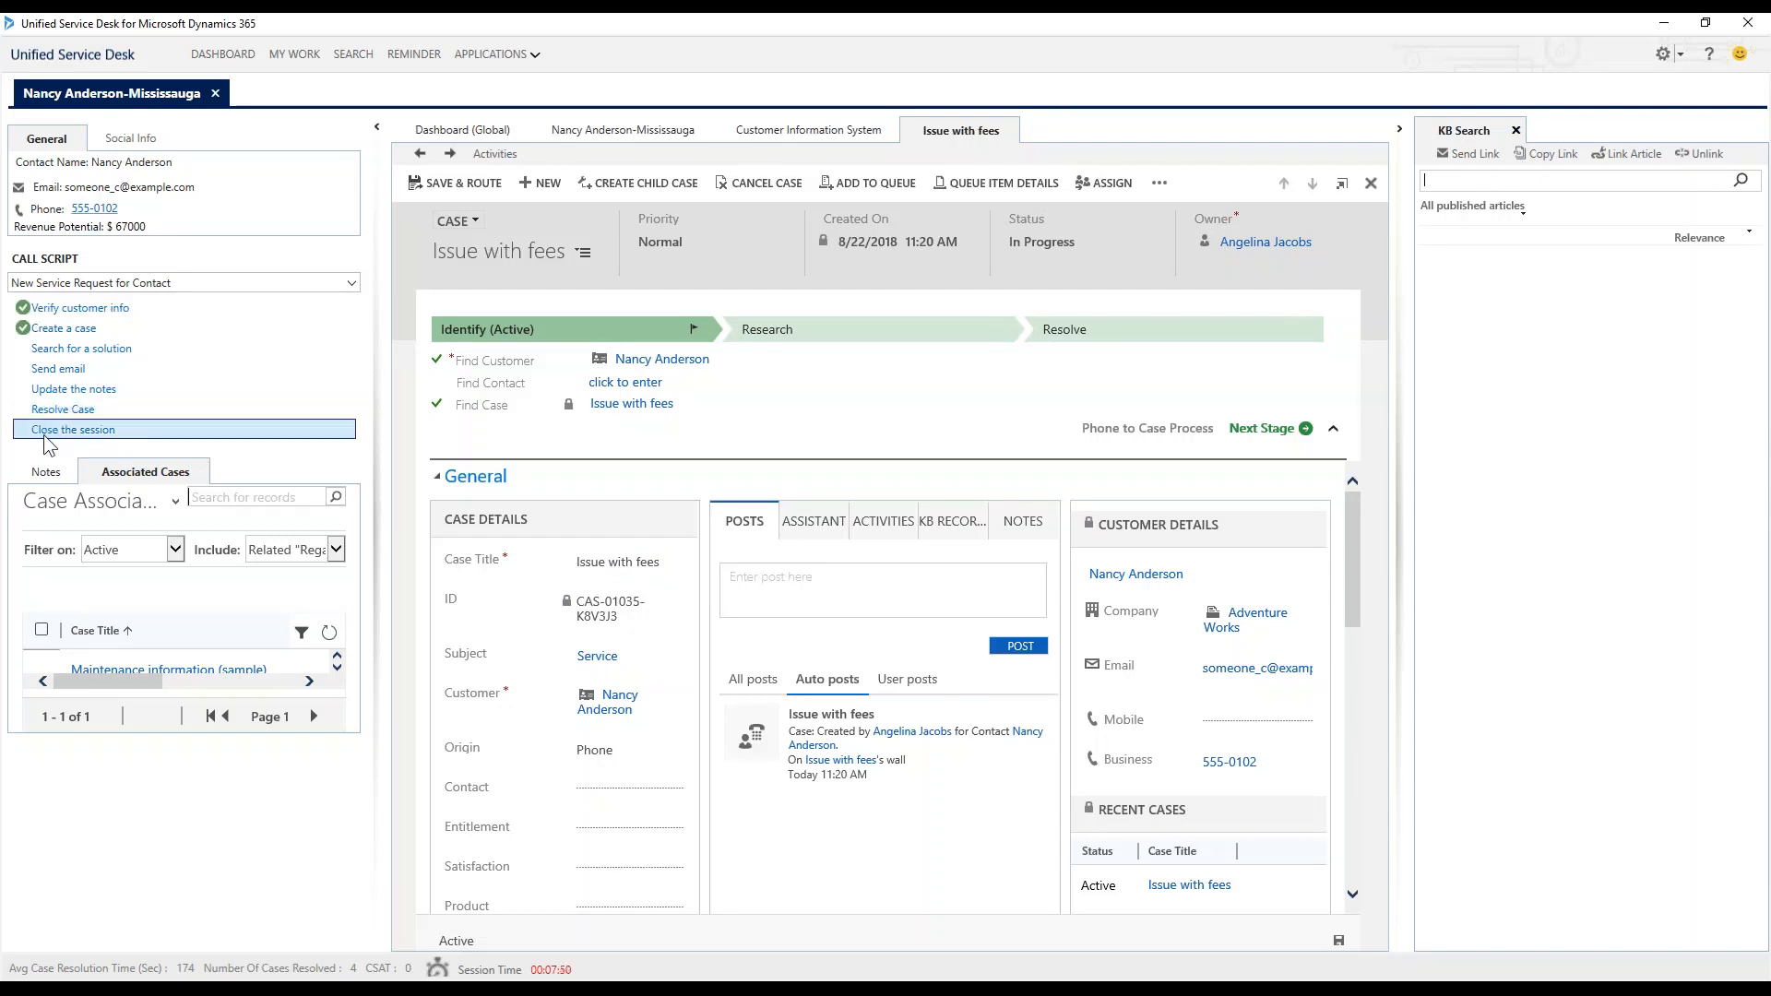
click(107, 349)
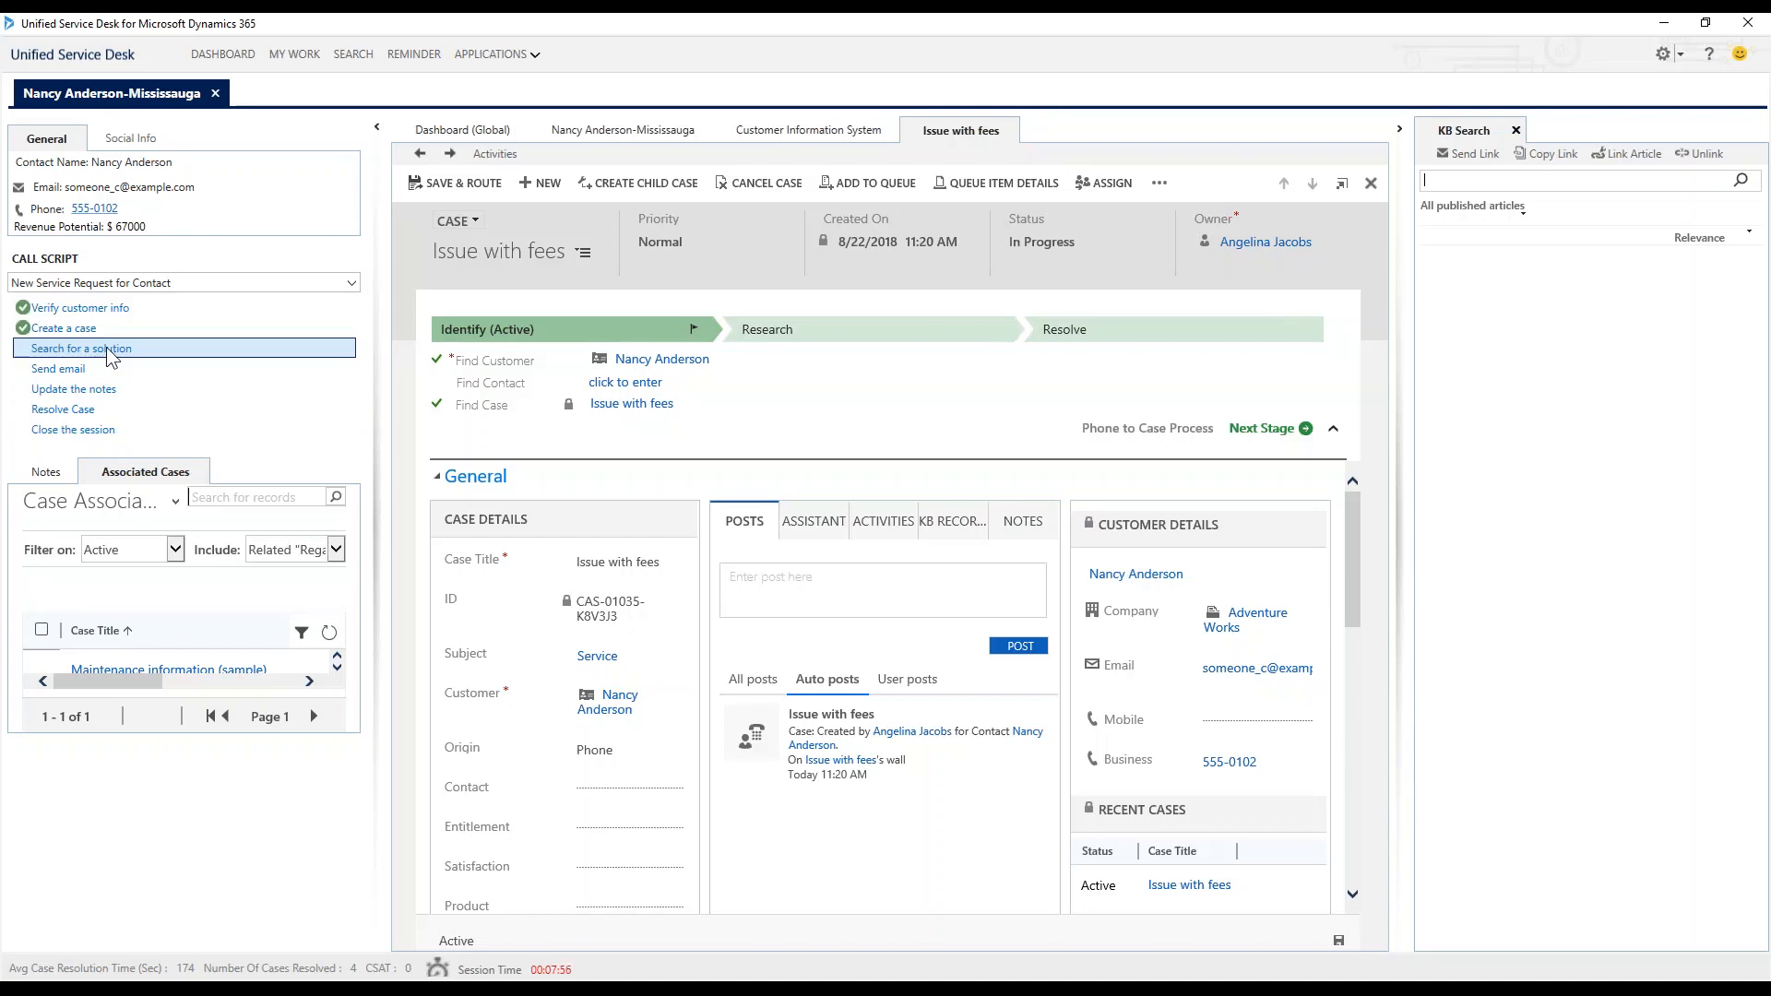
click(107, 349)
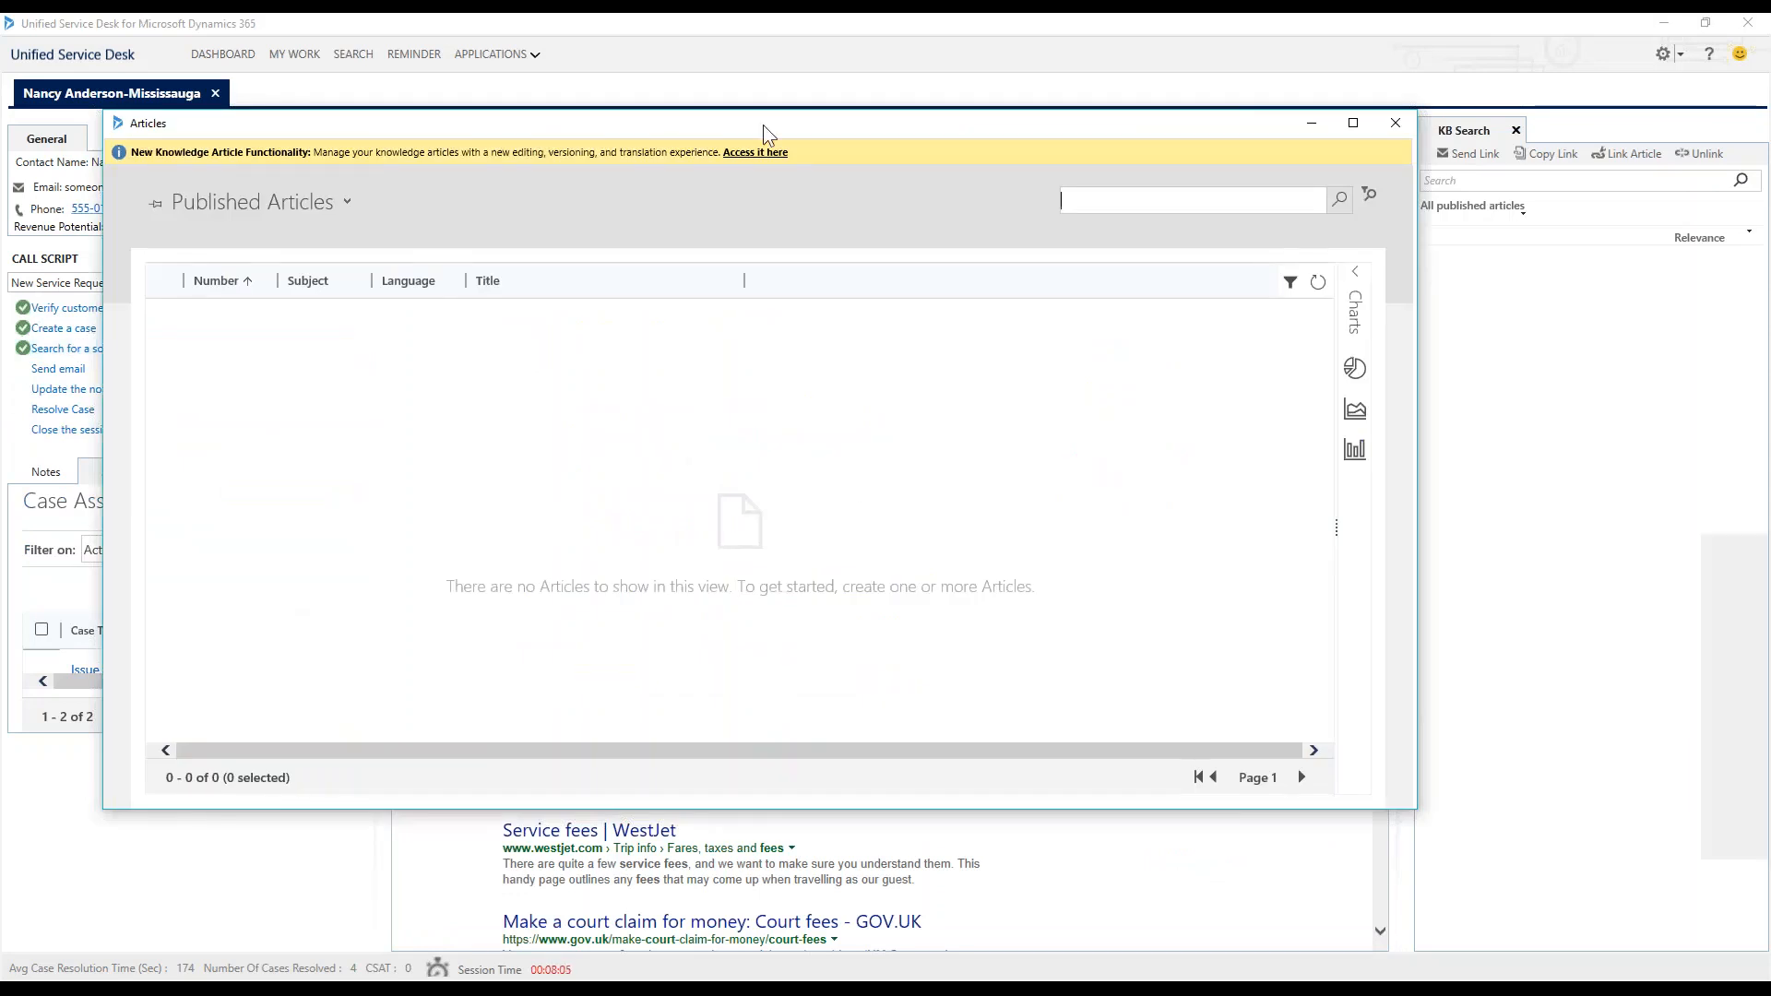
- Minimize the published Articles window and close the Bing Search results to return to the case
drag(762, 124, 812, 150)
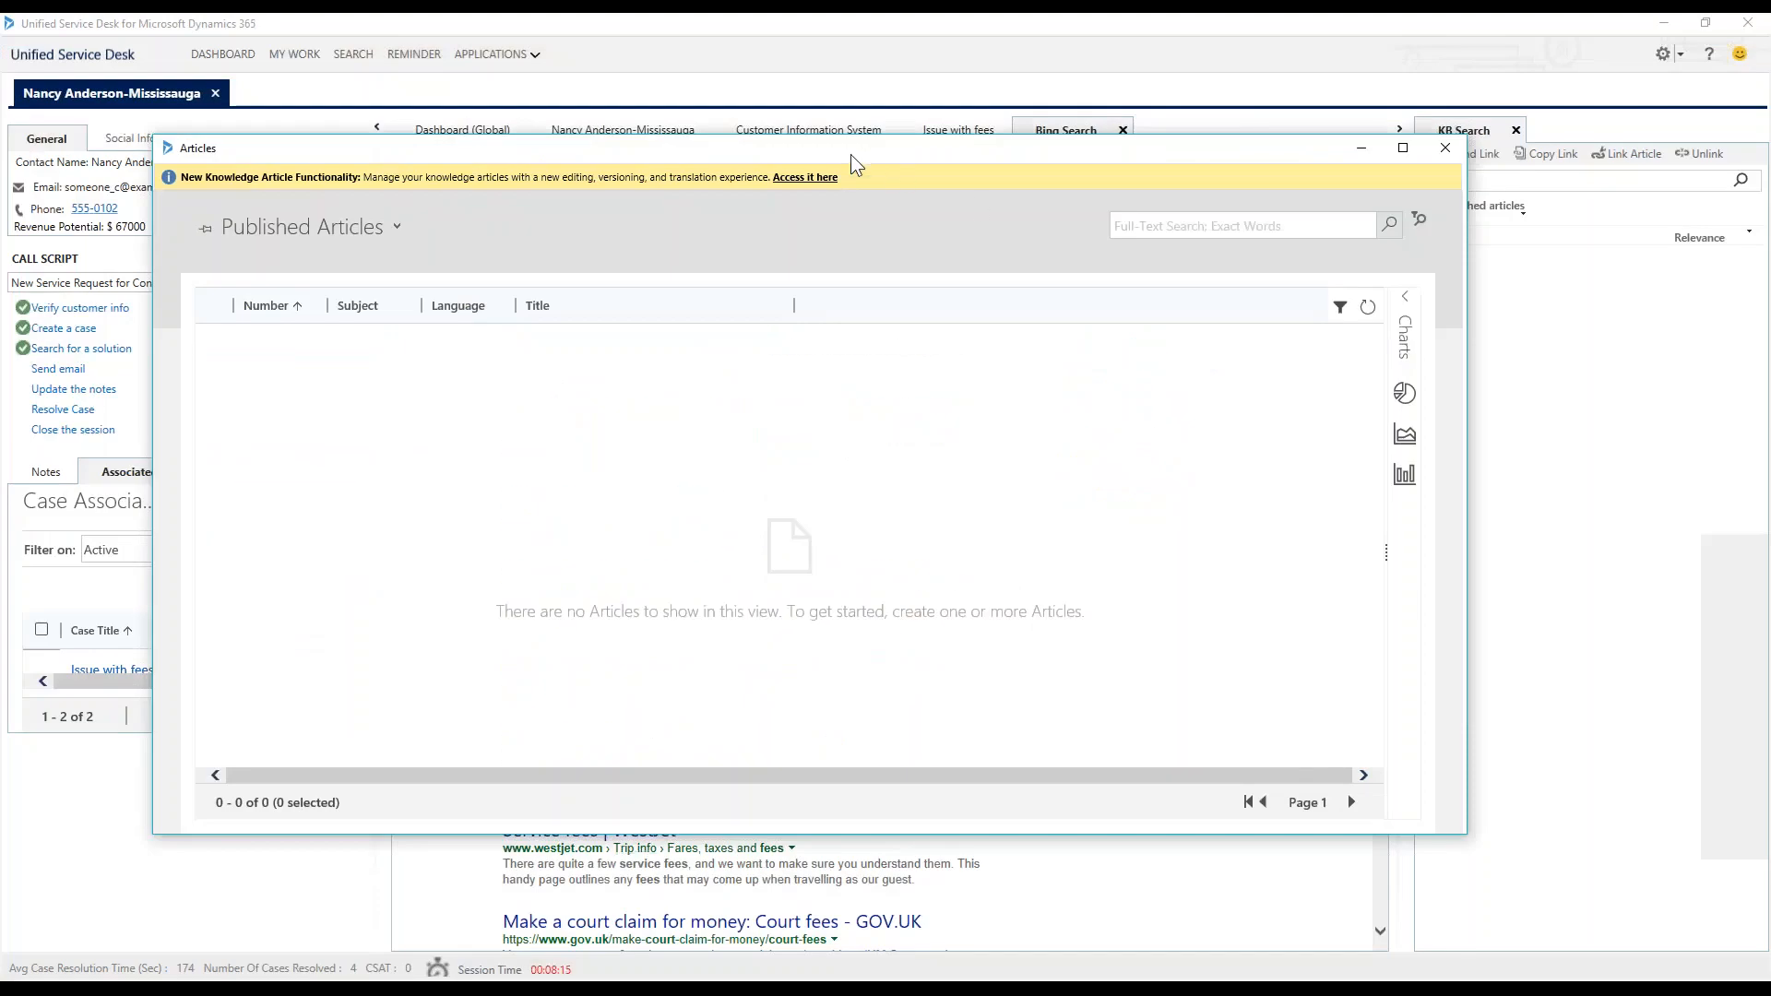
click(1362, 149)
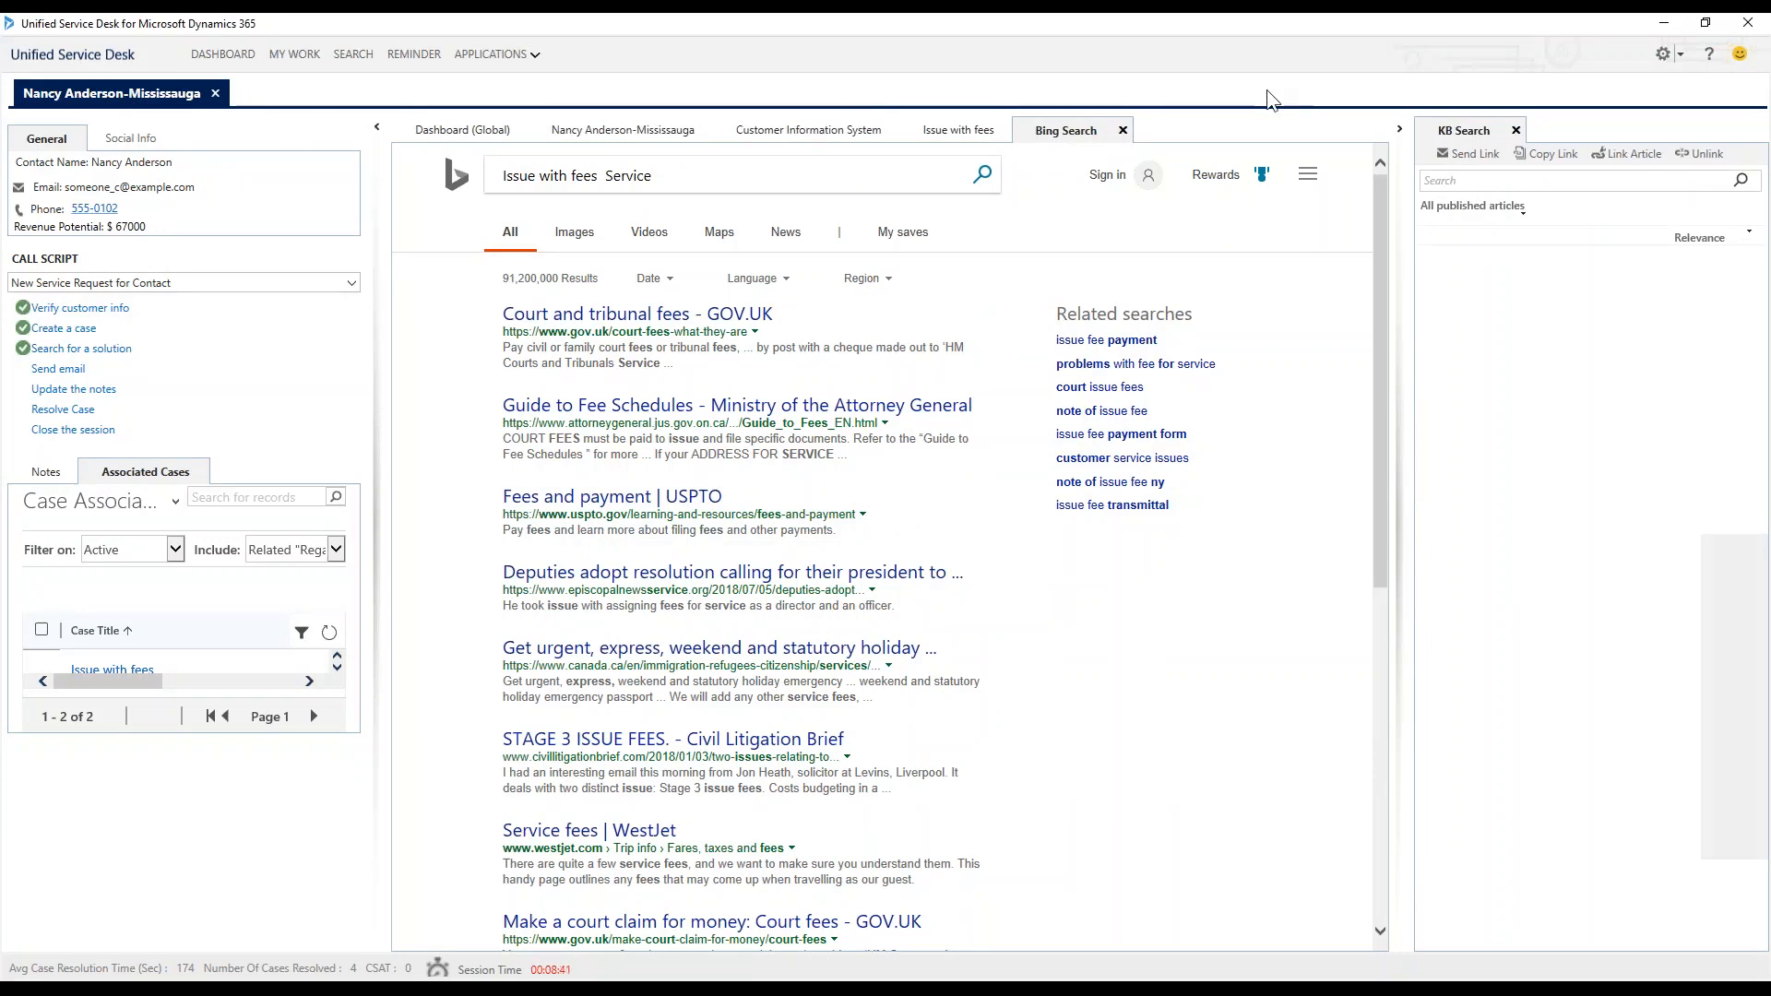
click(1123, 132)
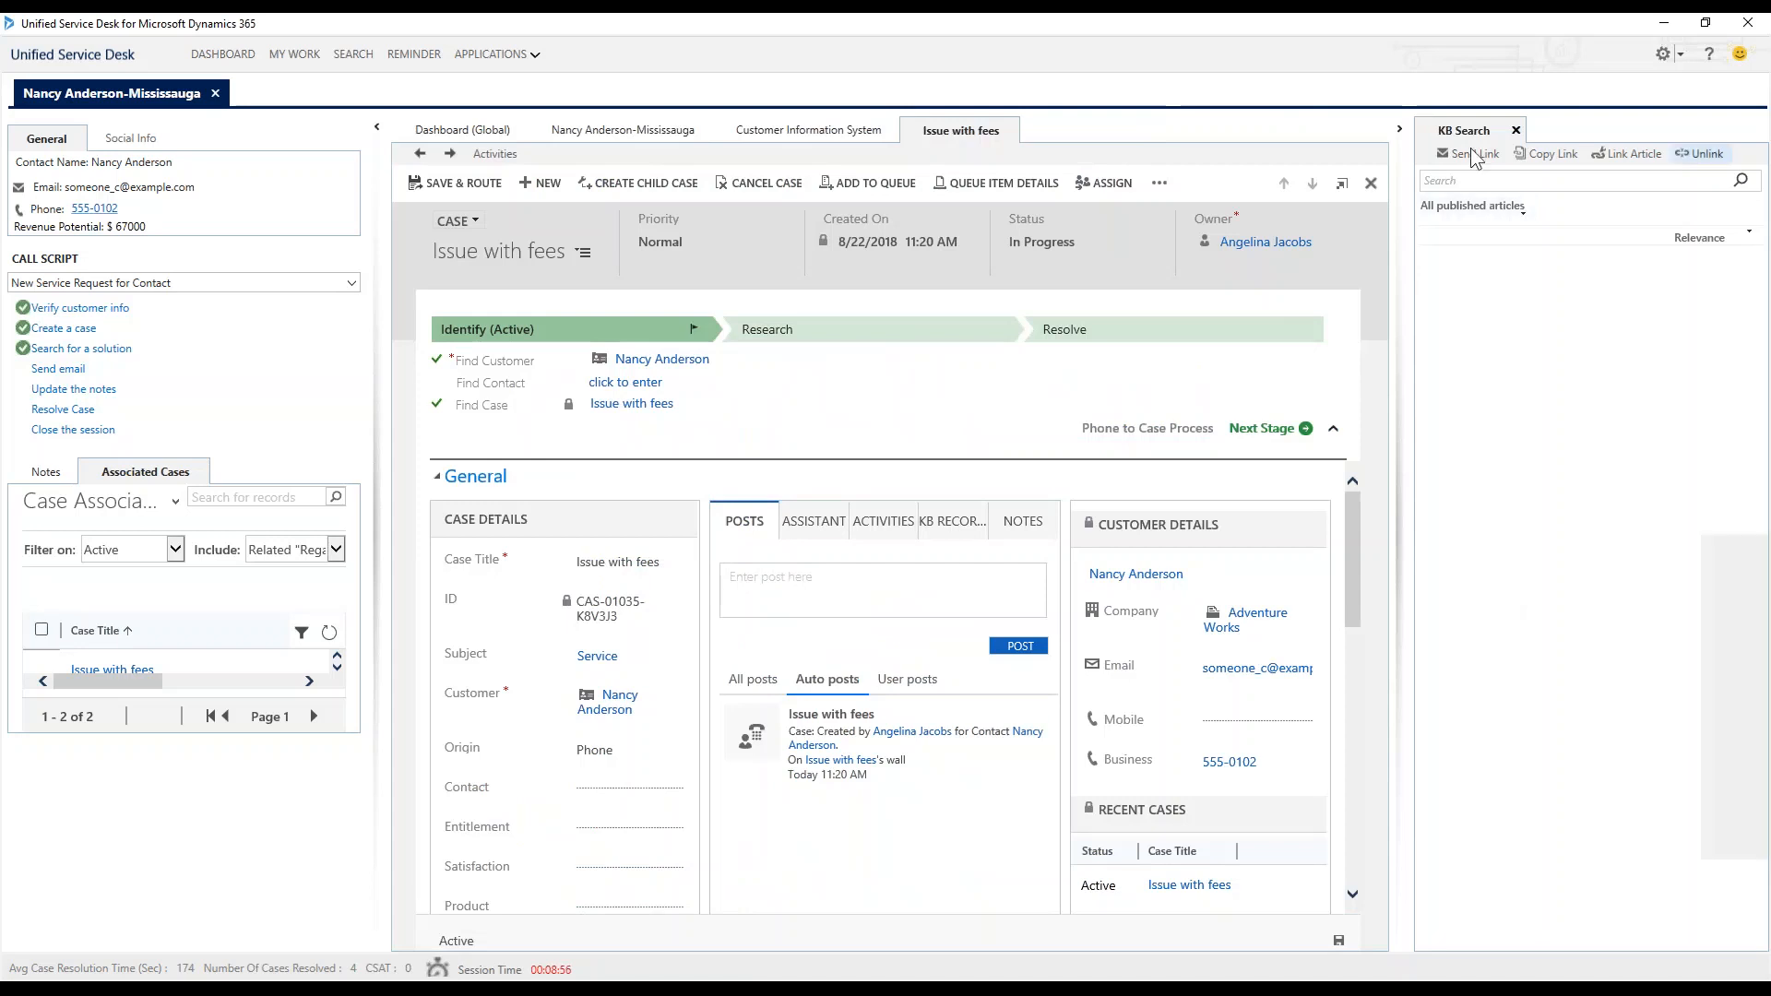
- Start the call script's Send email task and check the sender and recipient of the new email
click(72, 376)
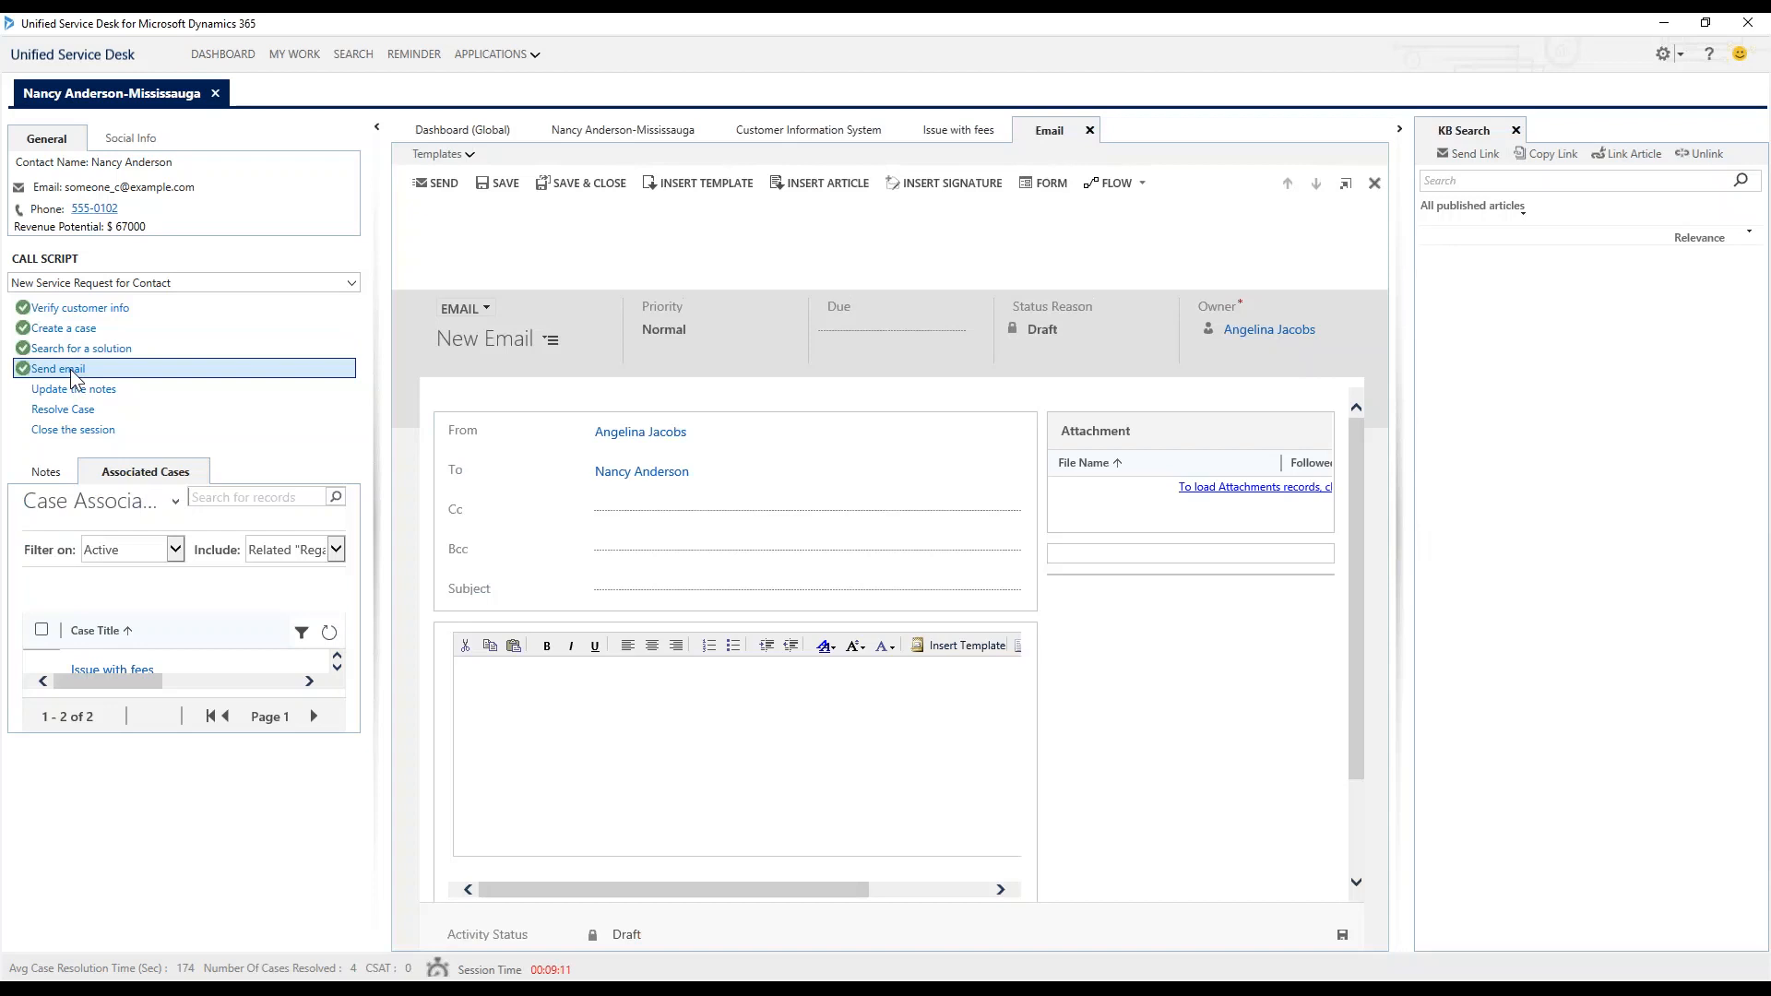
click(656, 355)
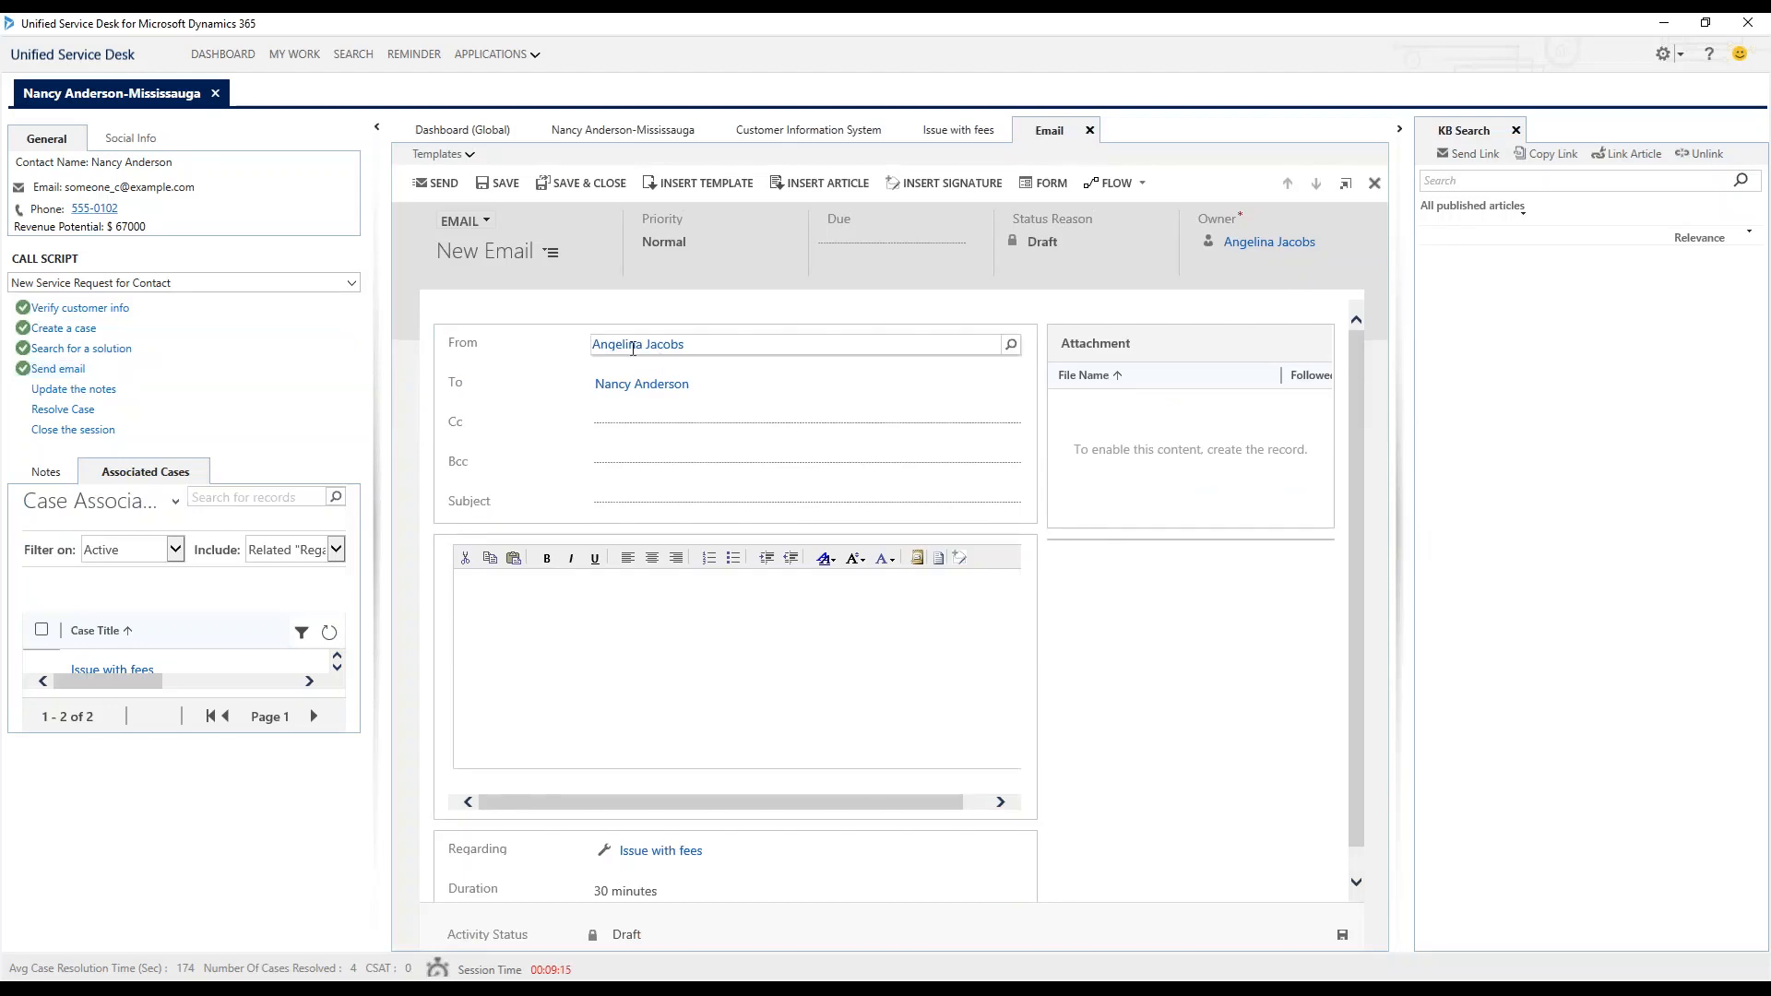
click(793, 383)
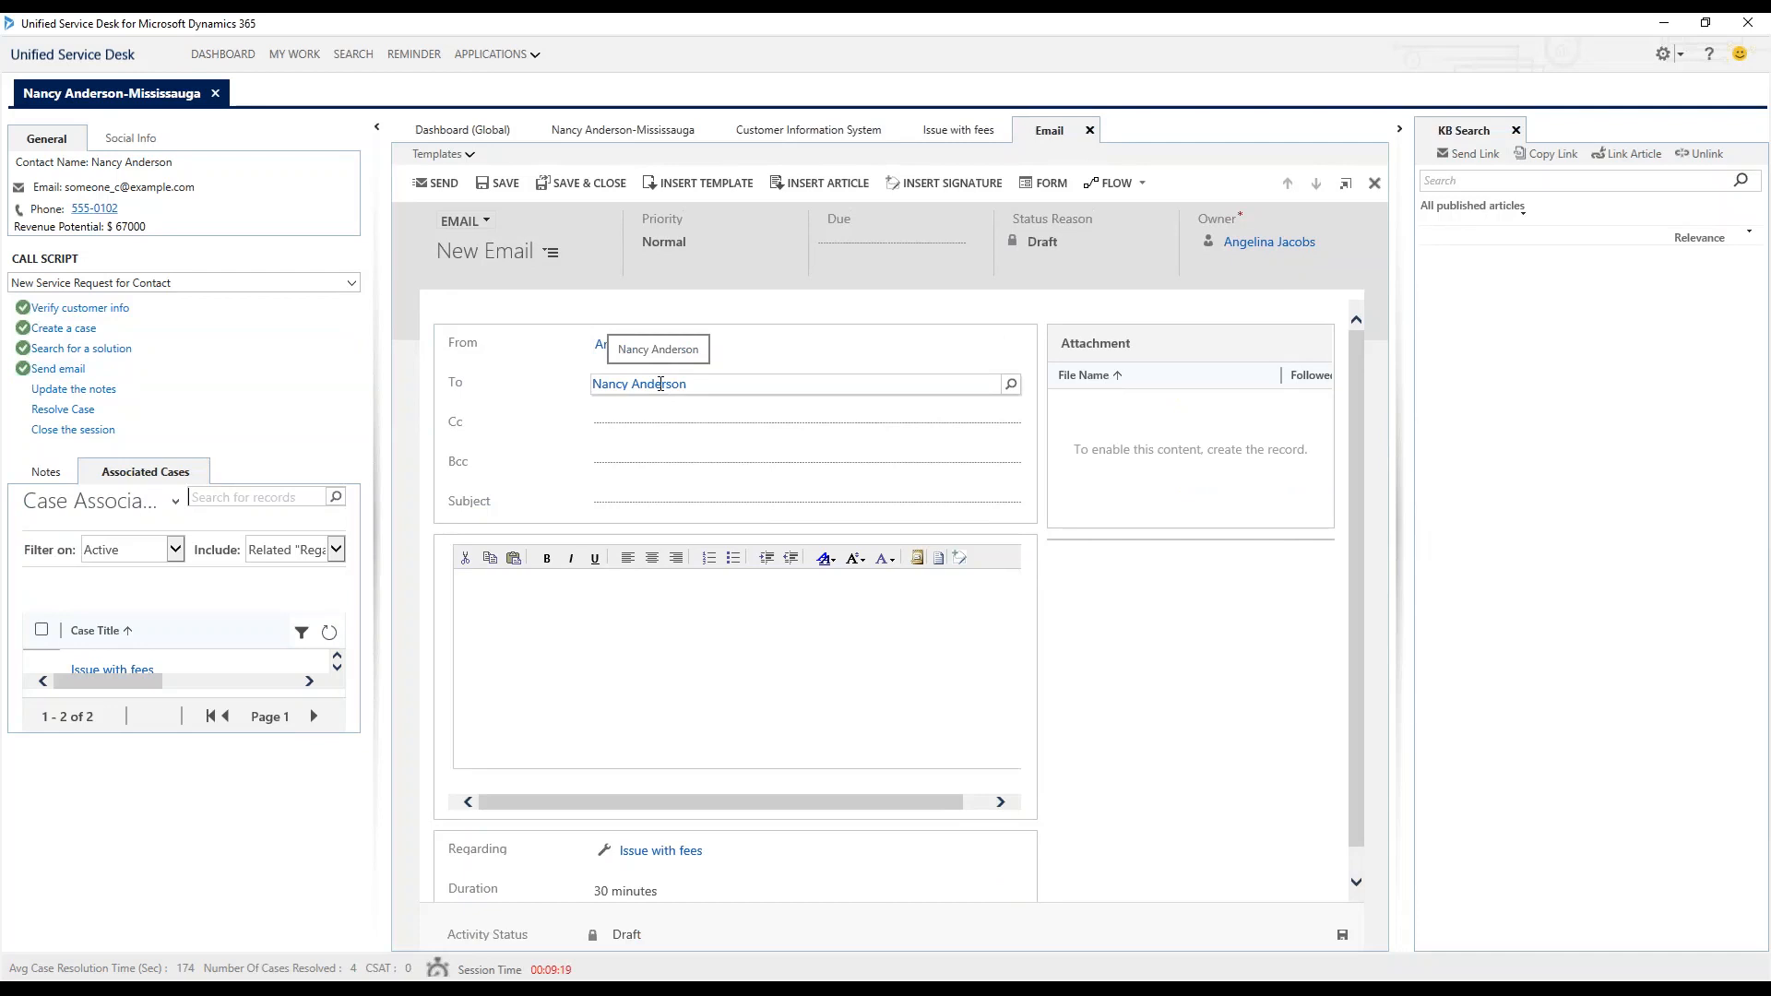
- Browse the email templates available for the recipient, cancel the selection and close the unsent email
click(708, 184)
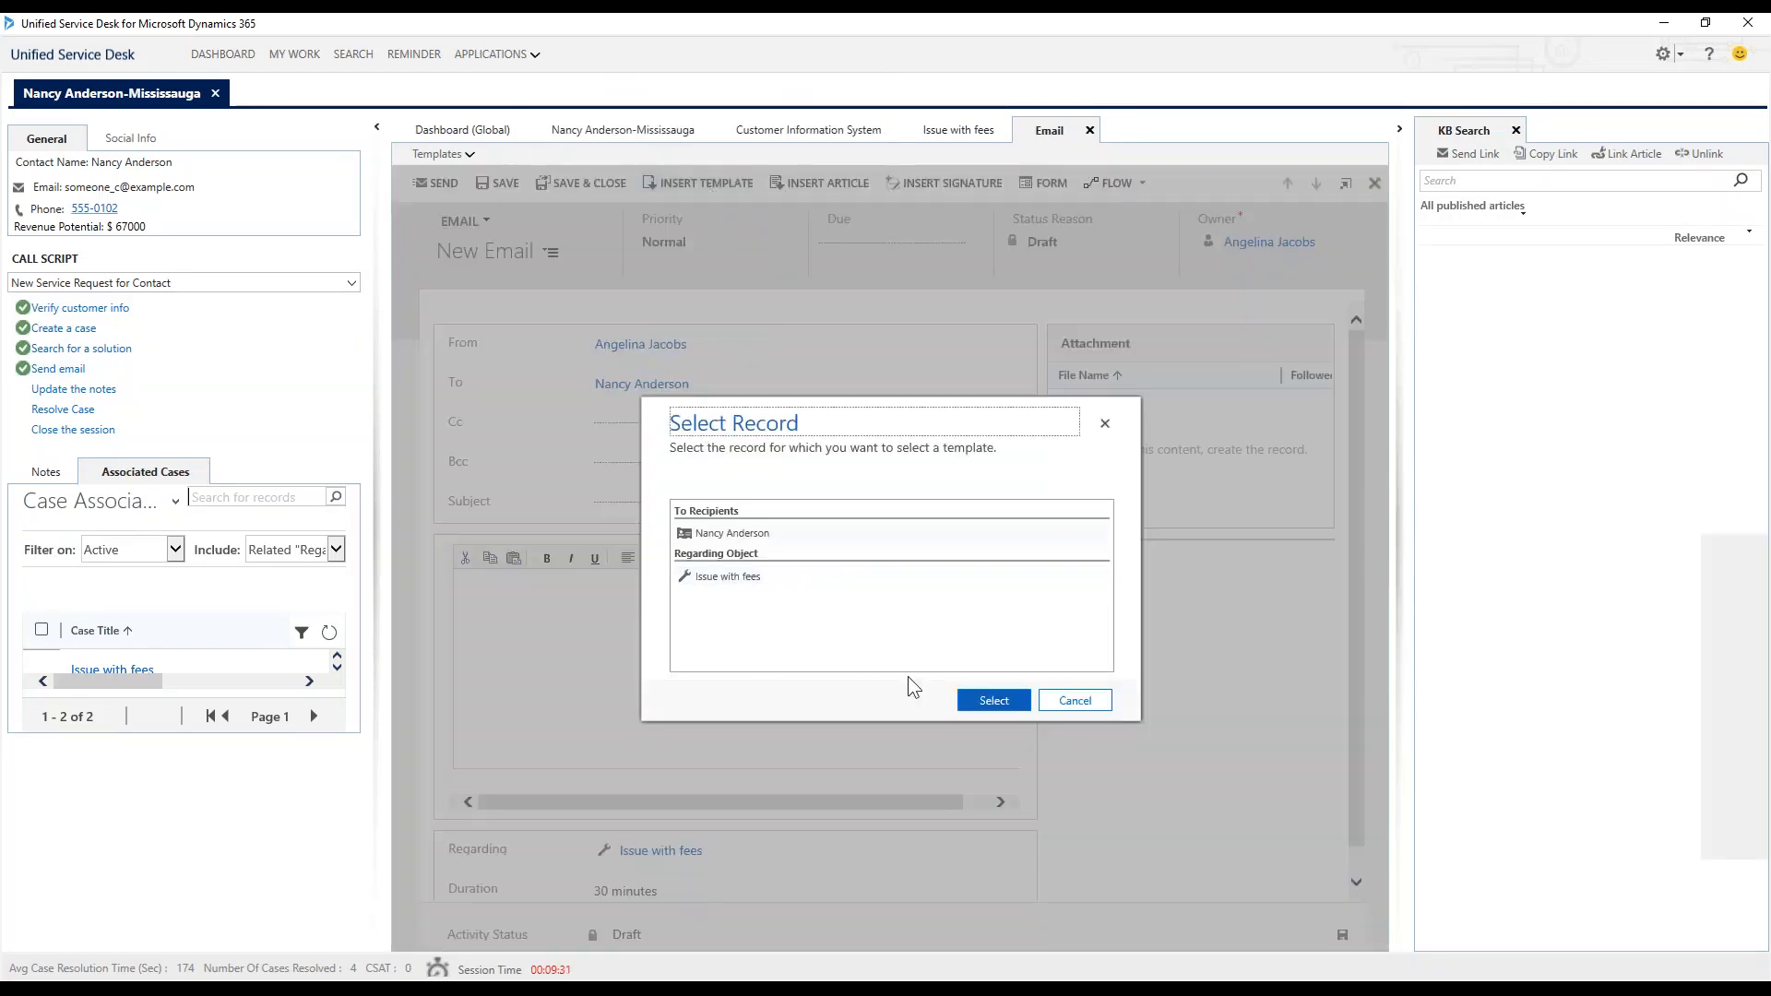
click(993, 700)
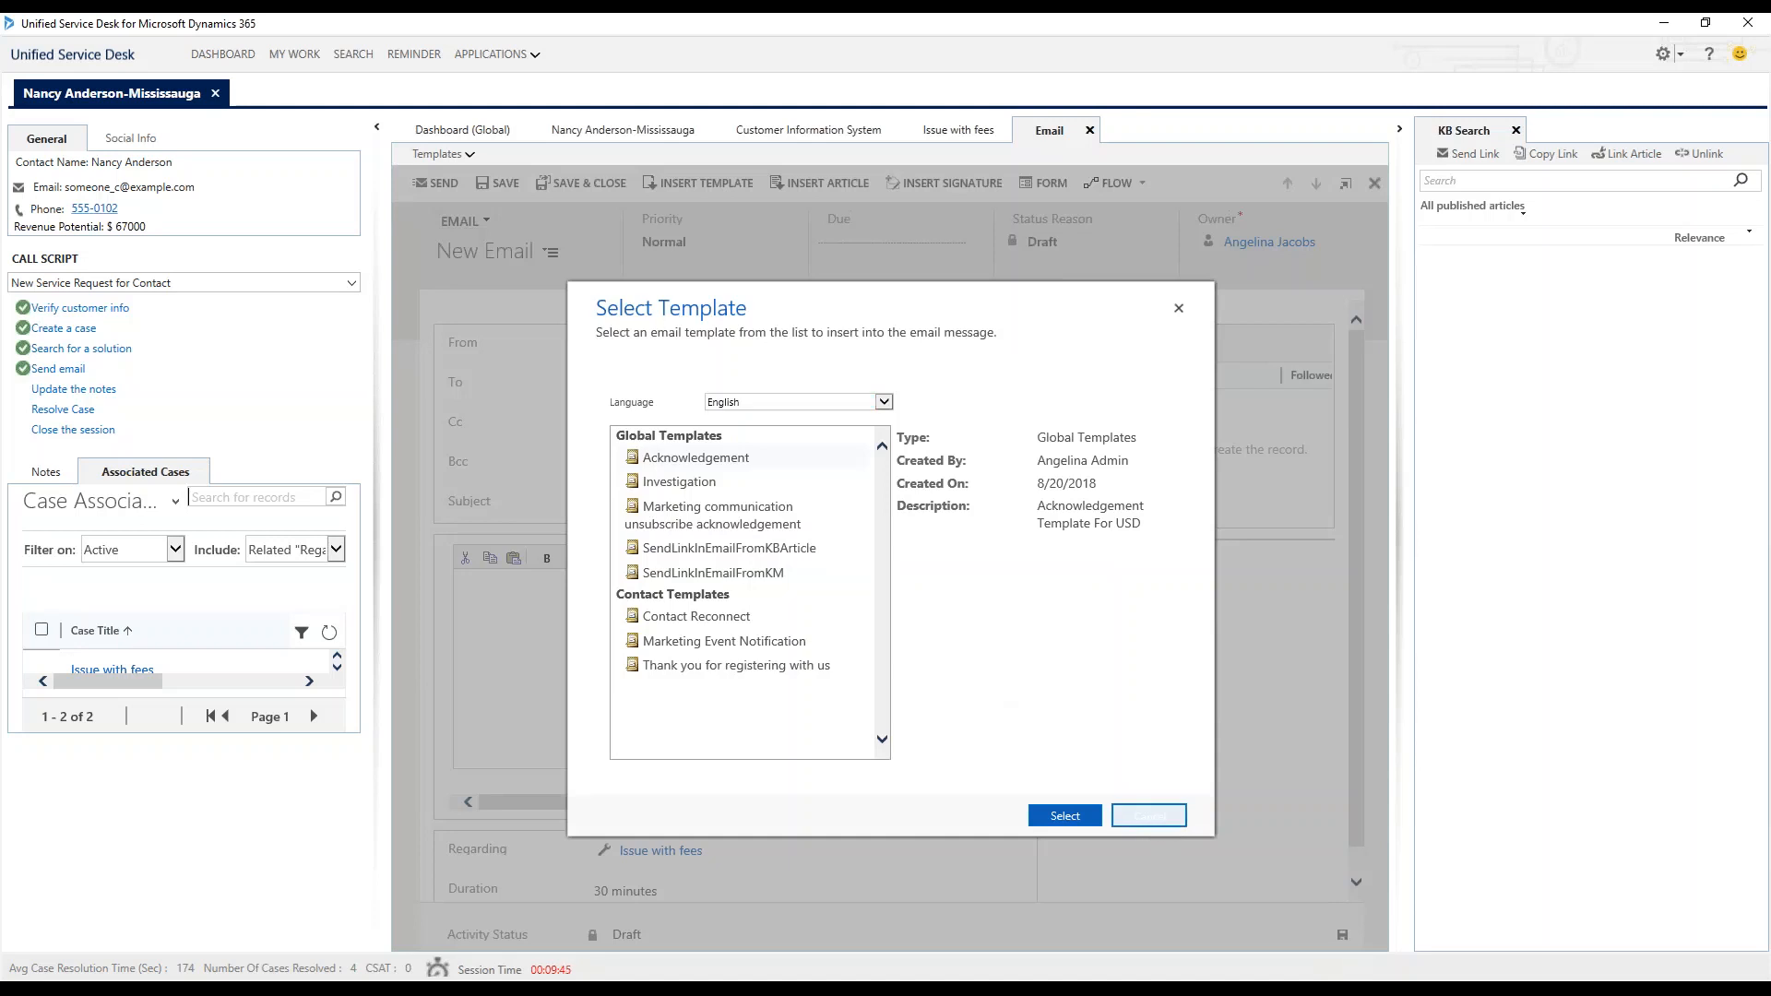
click(1158, 823)
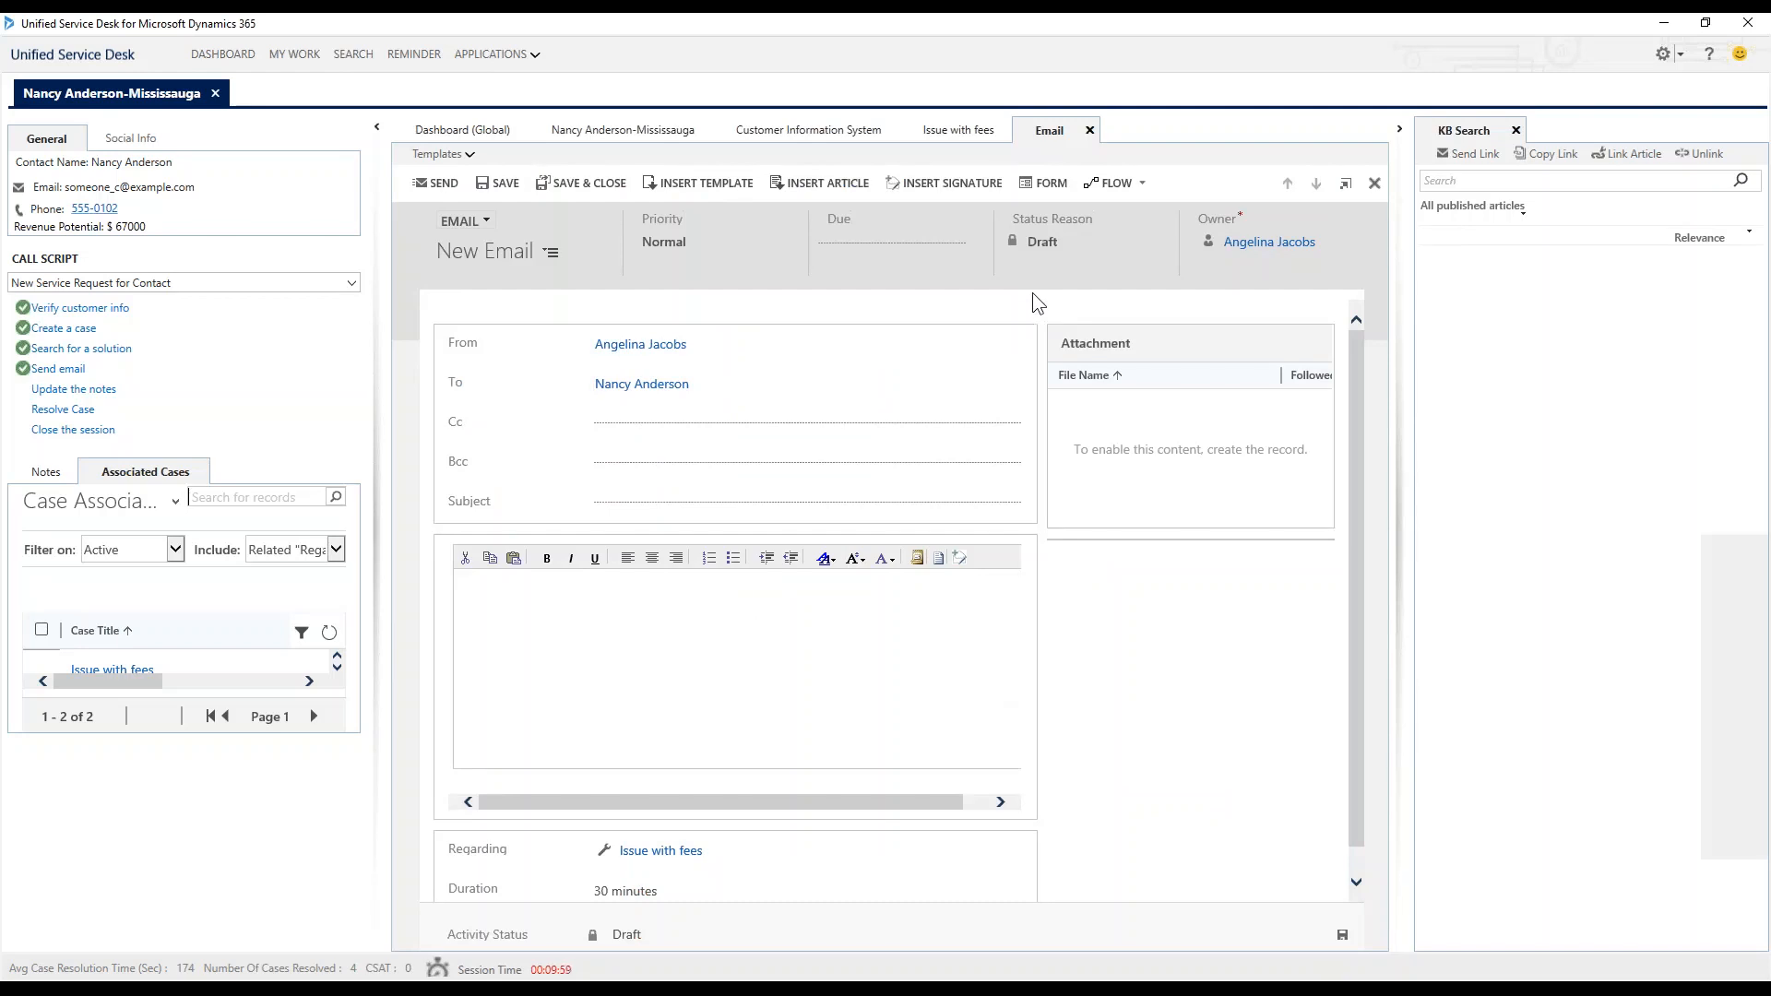
click(1090, 131)
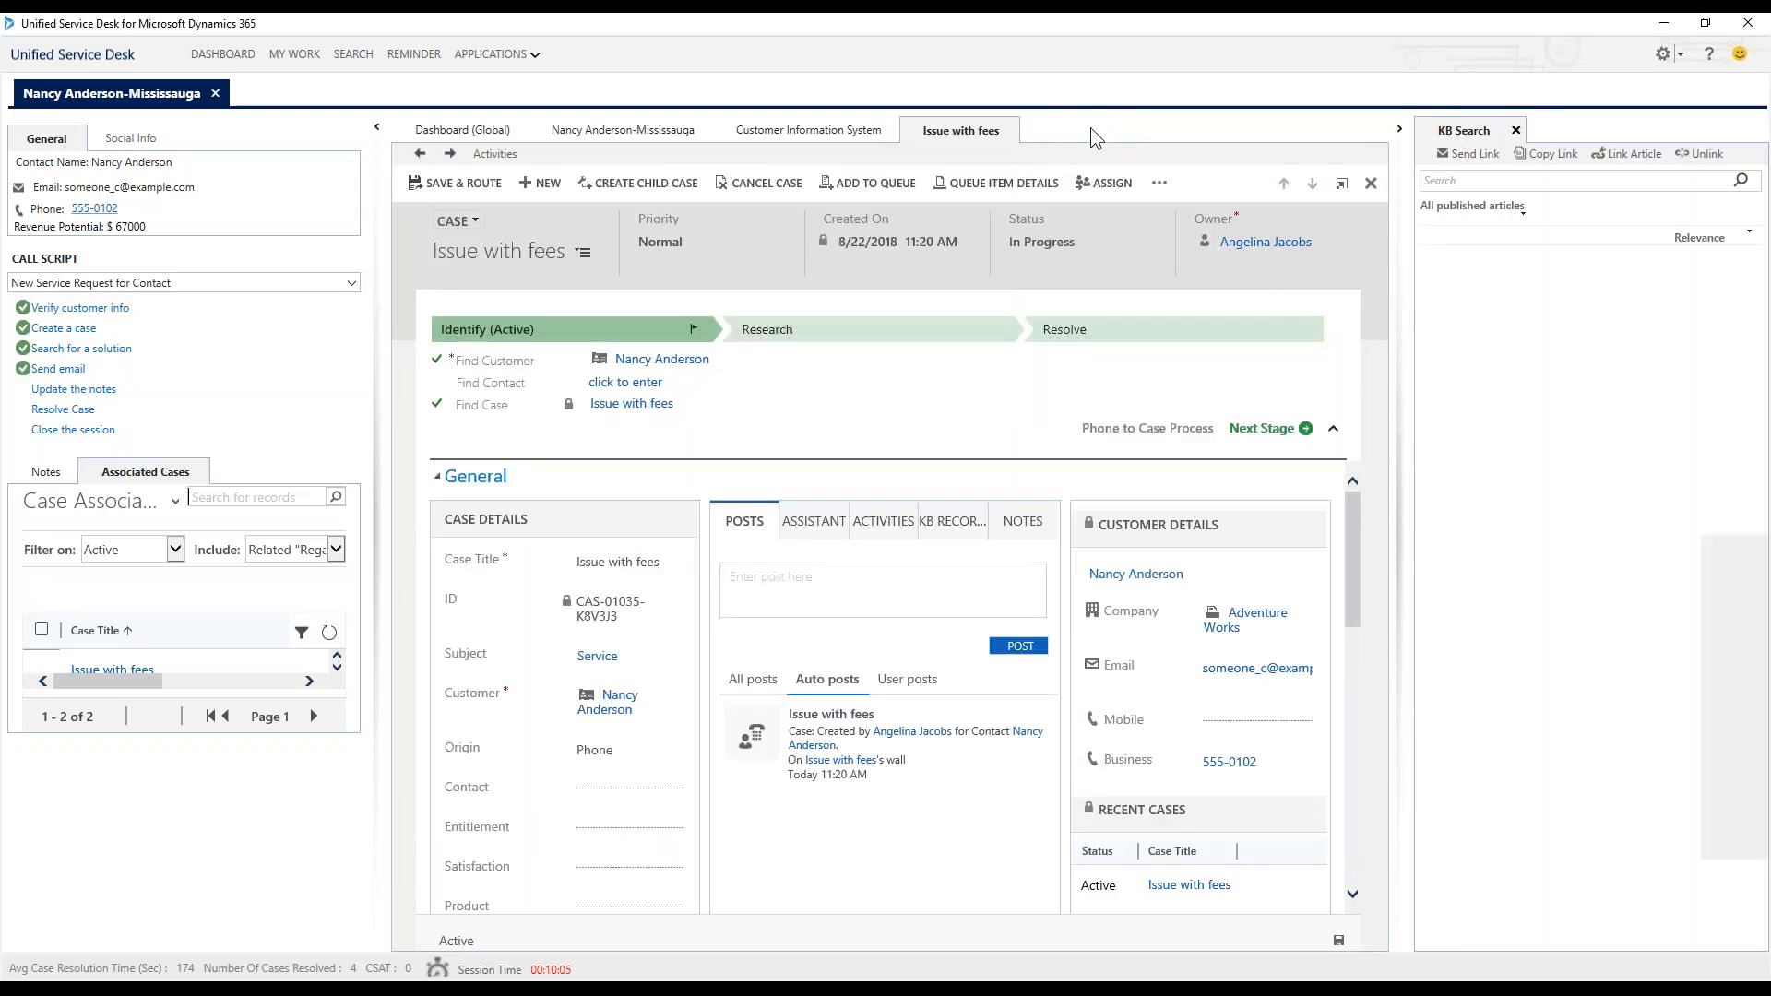
- Review the remaining call script tasks and run the Update the notes task
click(74, 388)
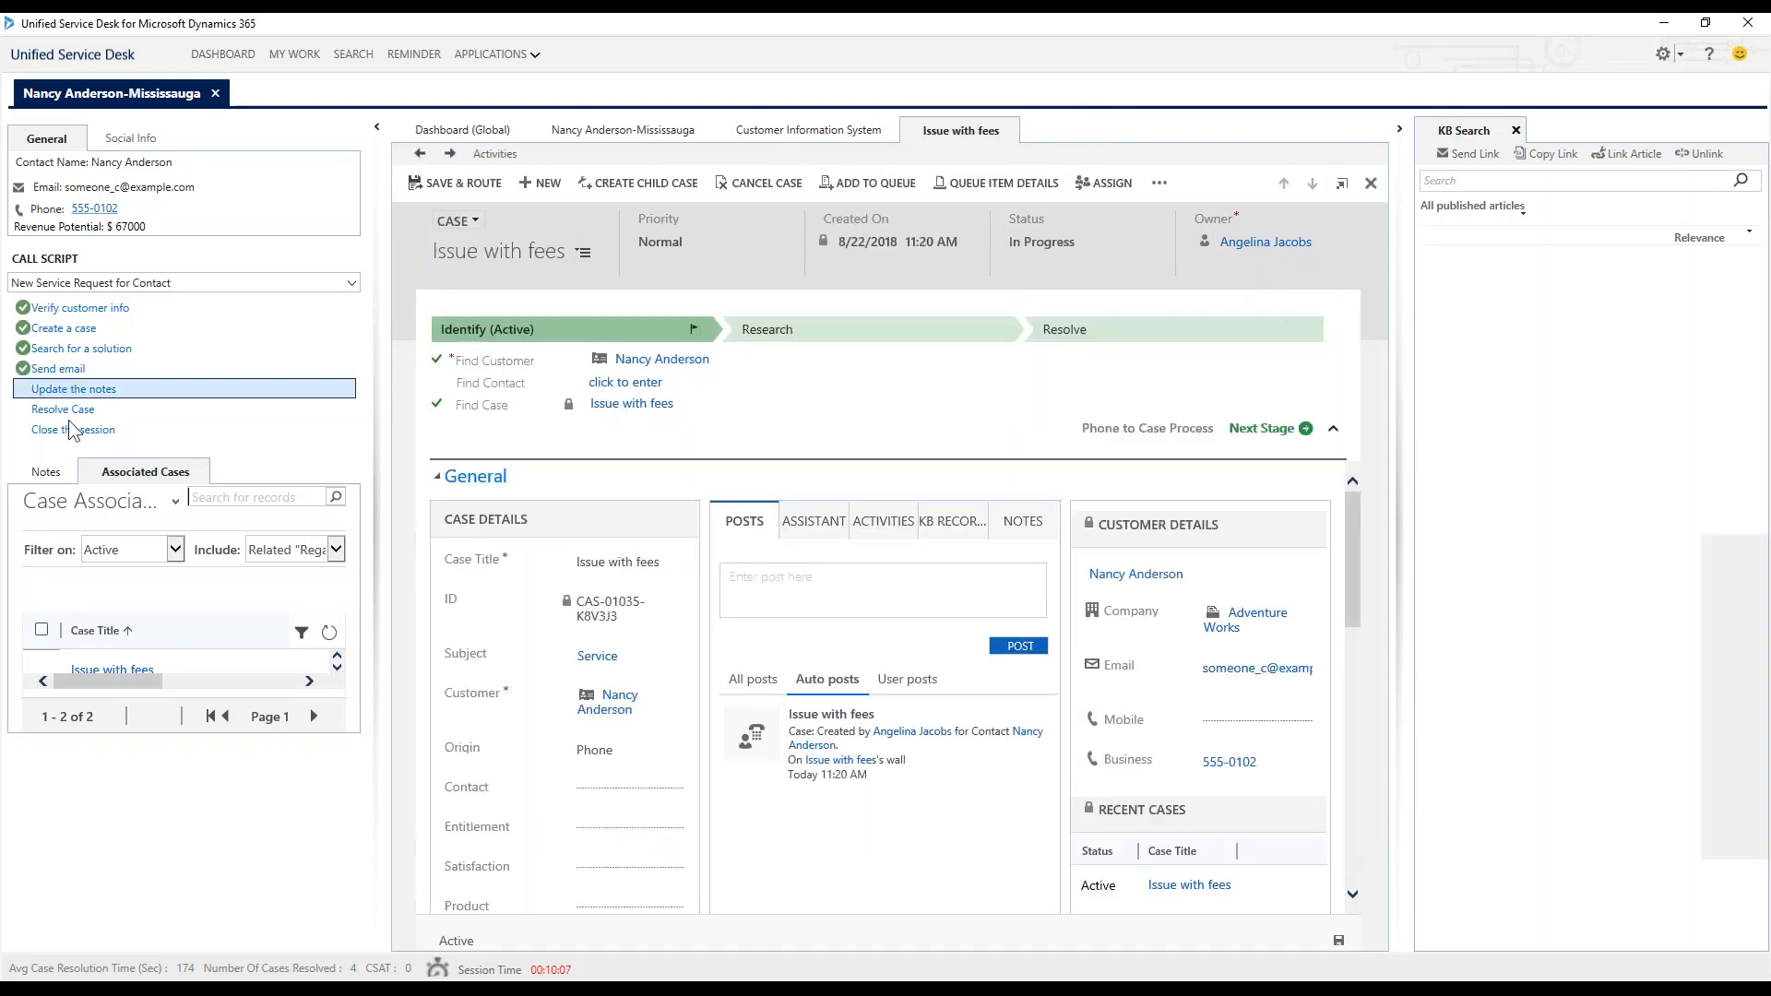
click(67, 411)
click(72, 432)
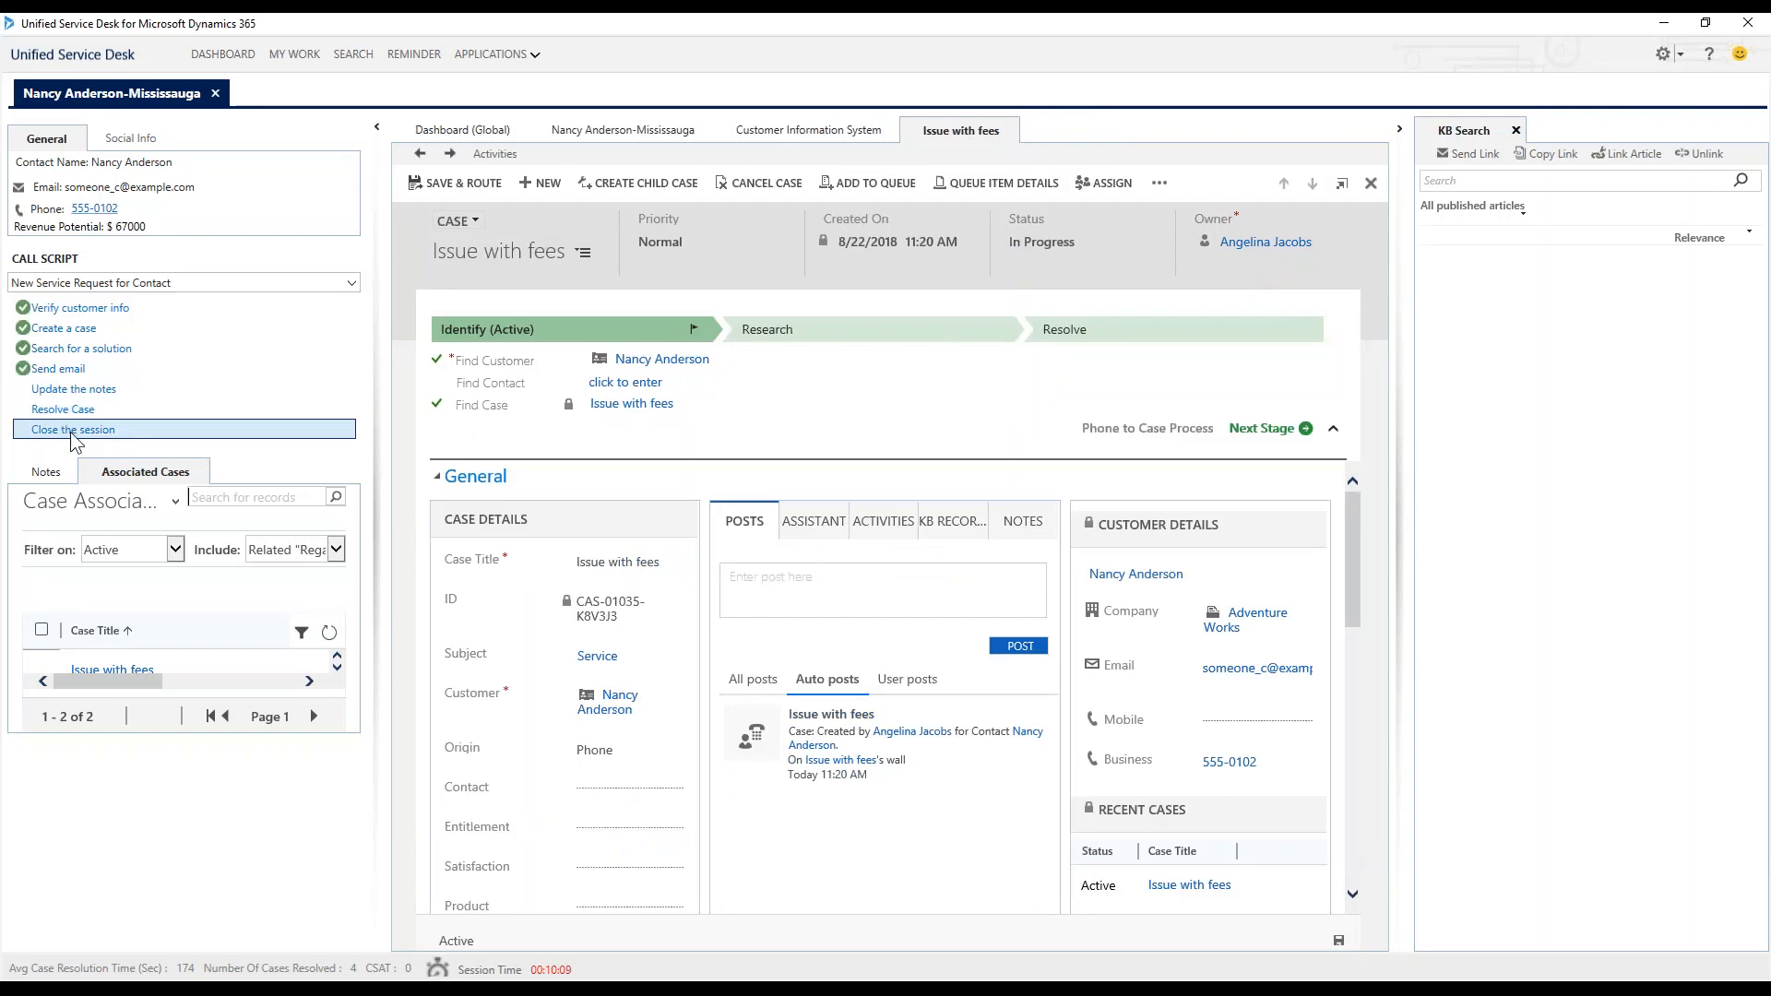
click(95, 394)
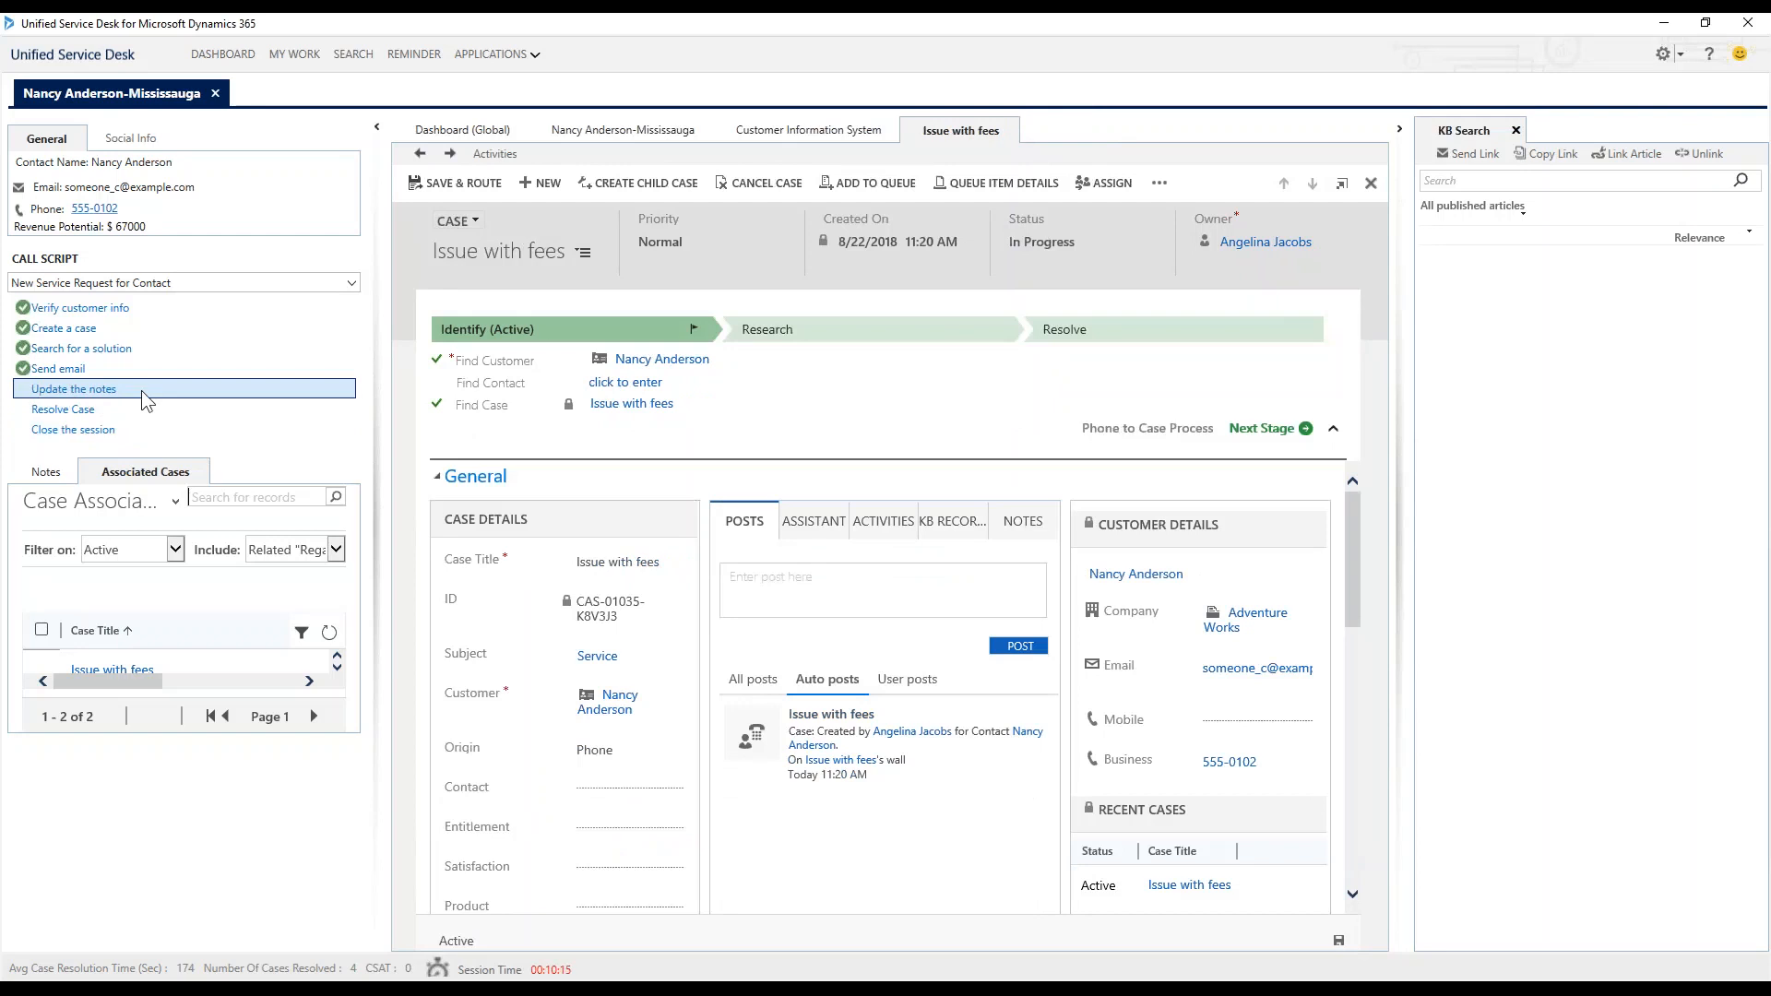
click(76, 396)
- Run the call script's Resolve Case task for the fees case and close the customer session
click(134, 408)
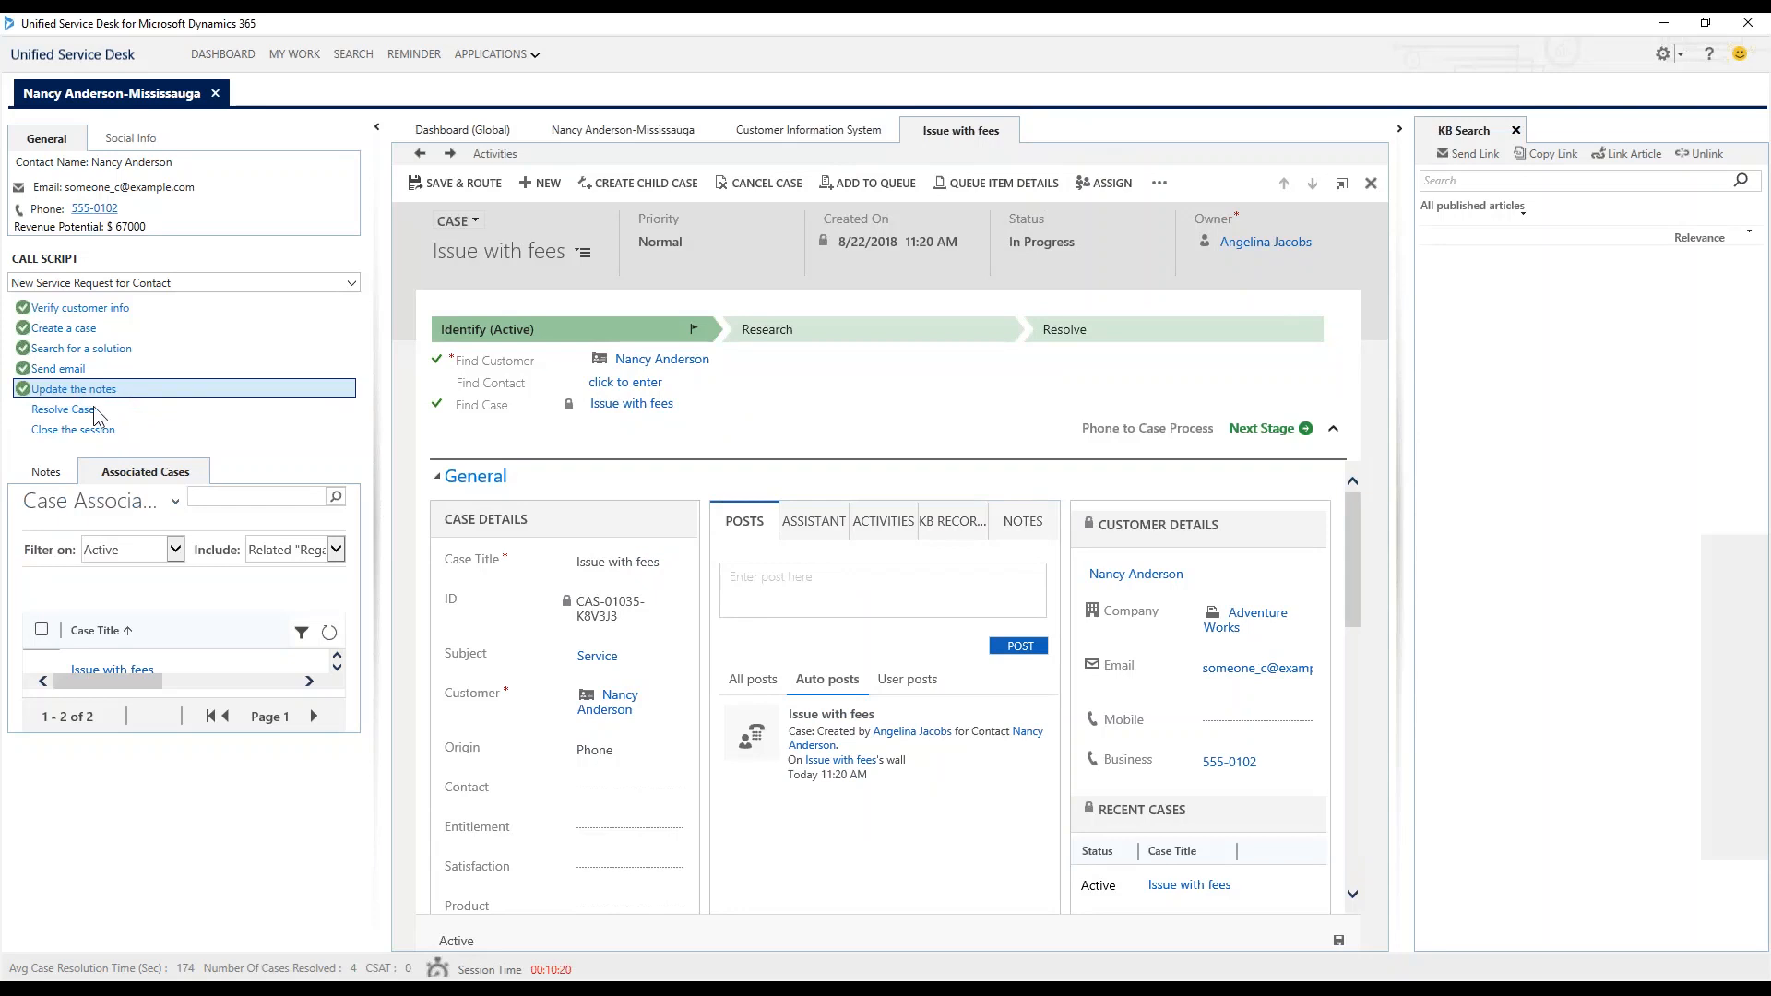
click(141, 429)
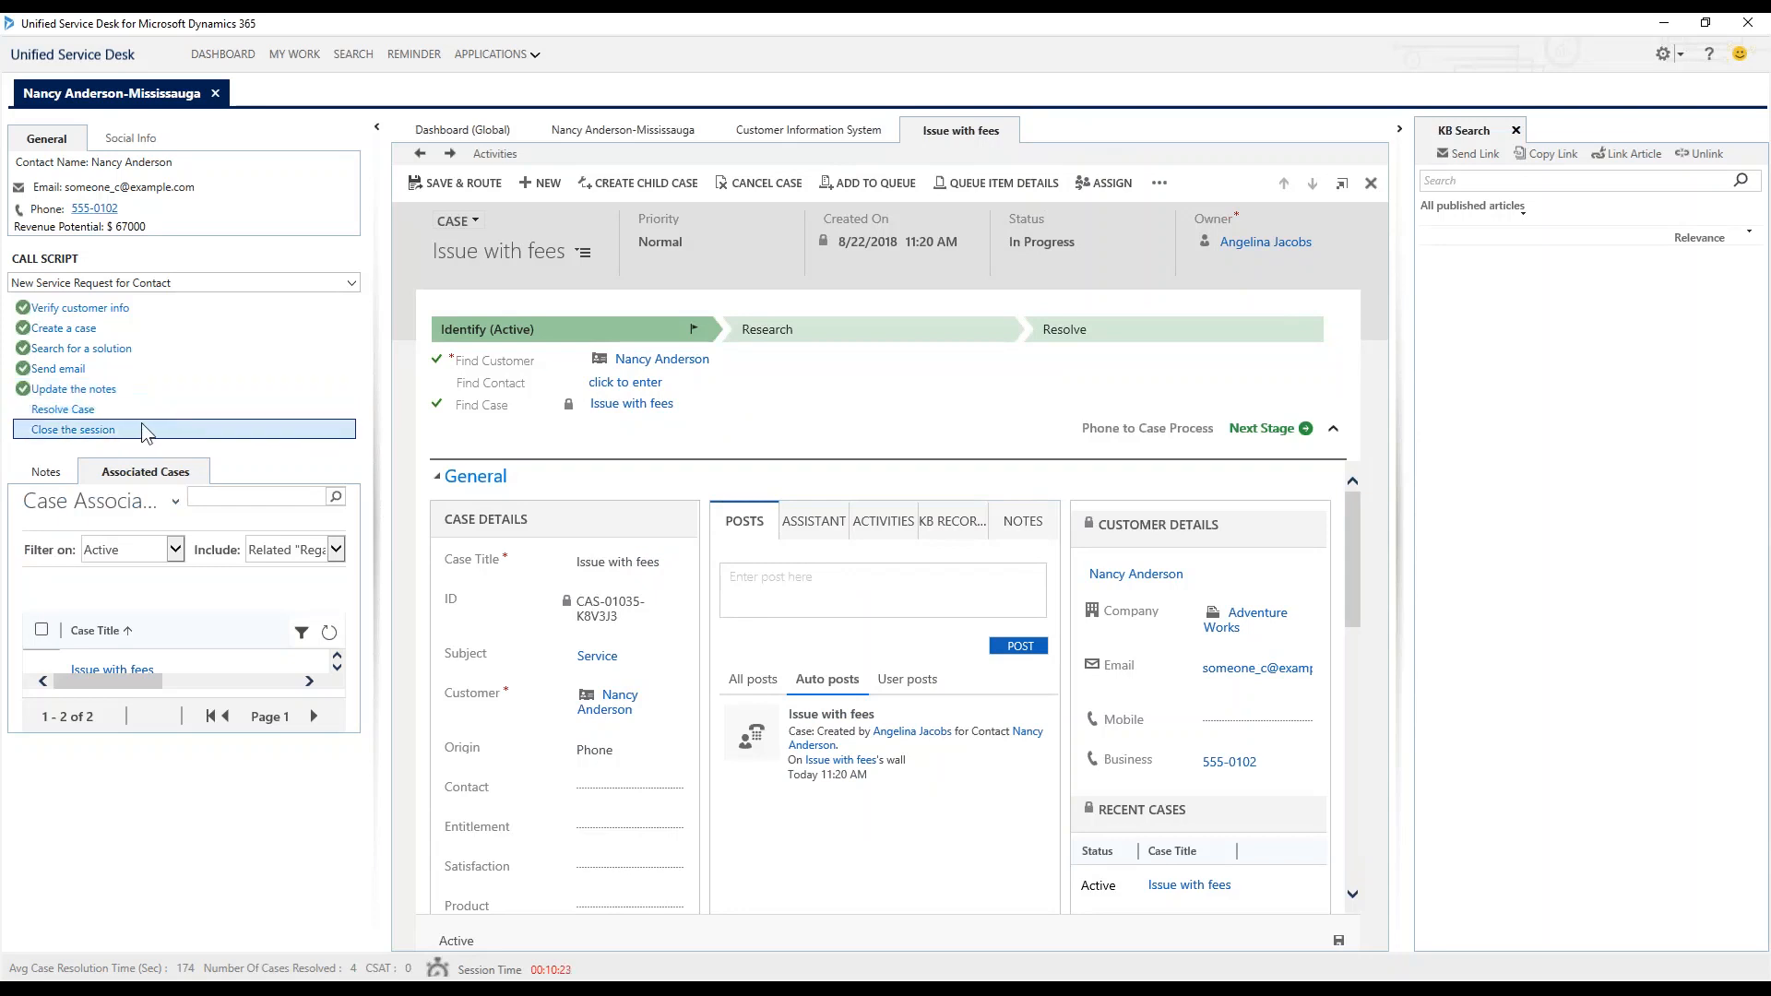
click(195, 406)
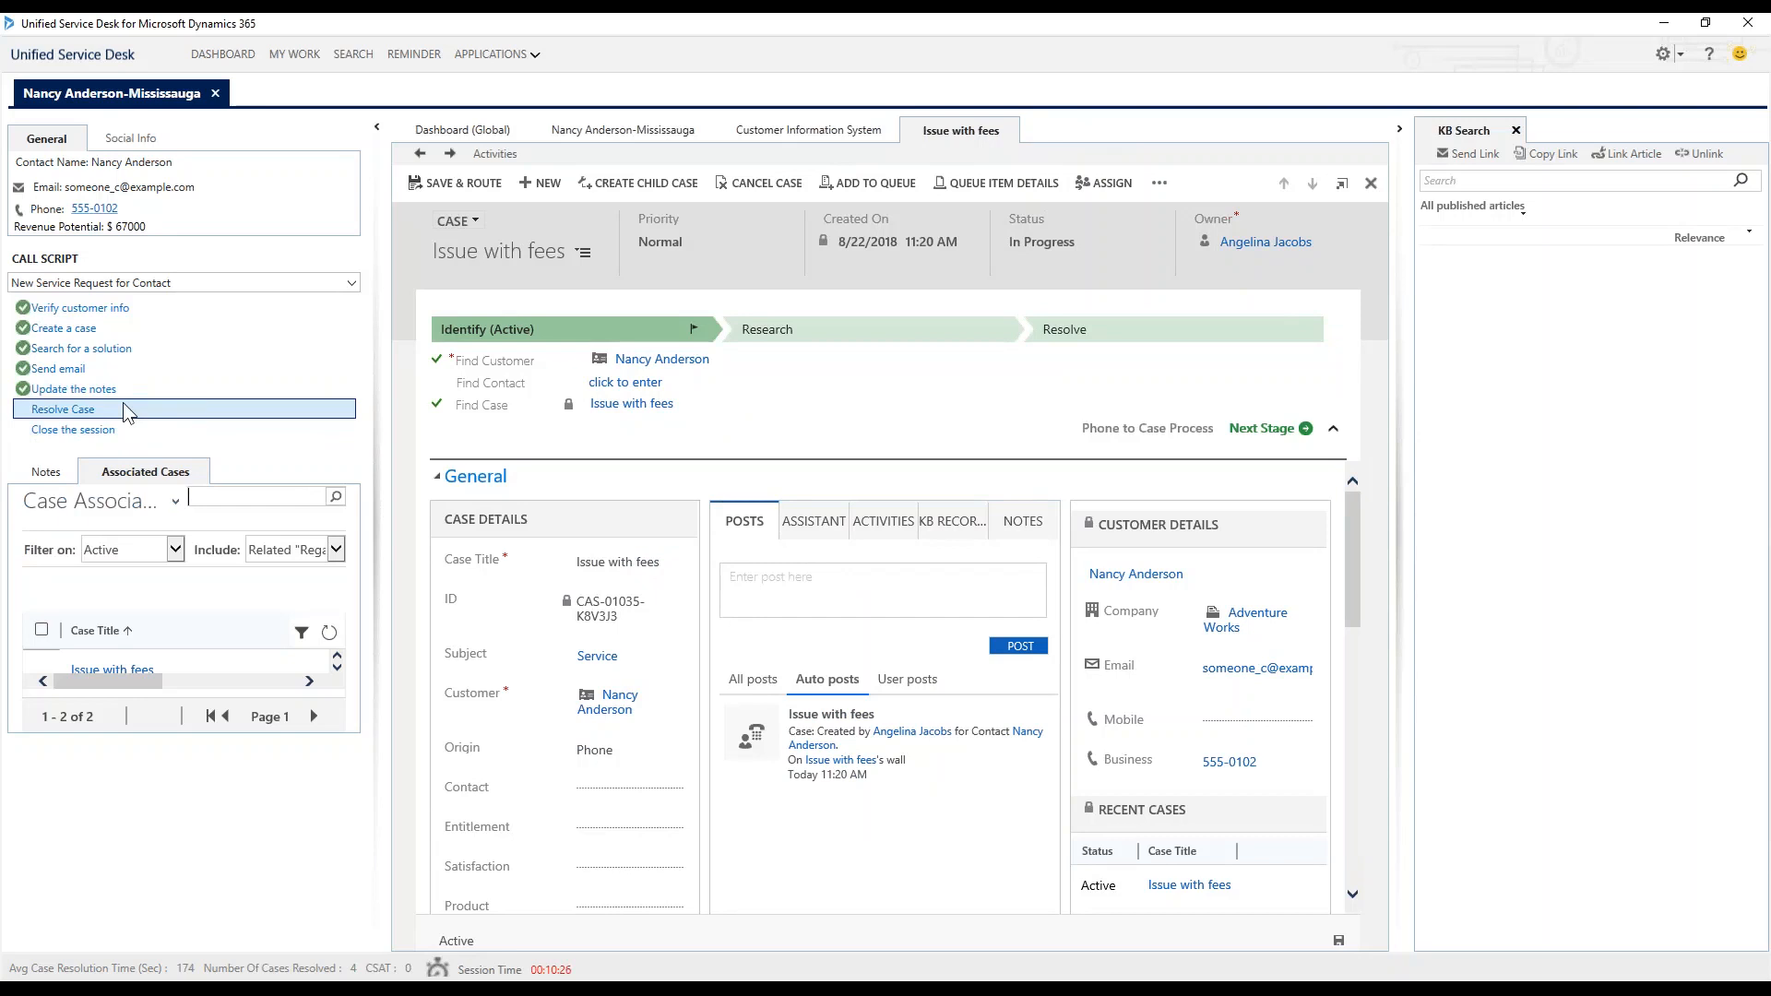
click(120, 431)
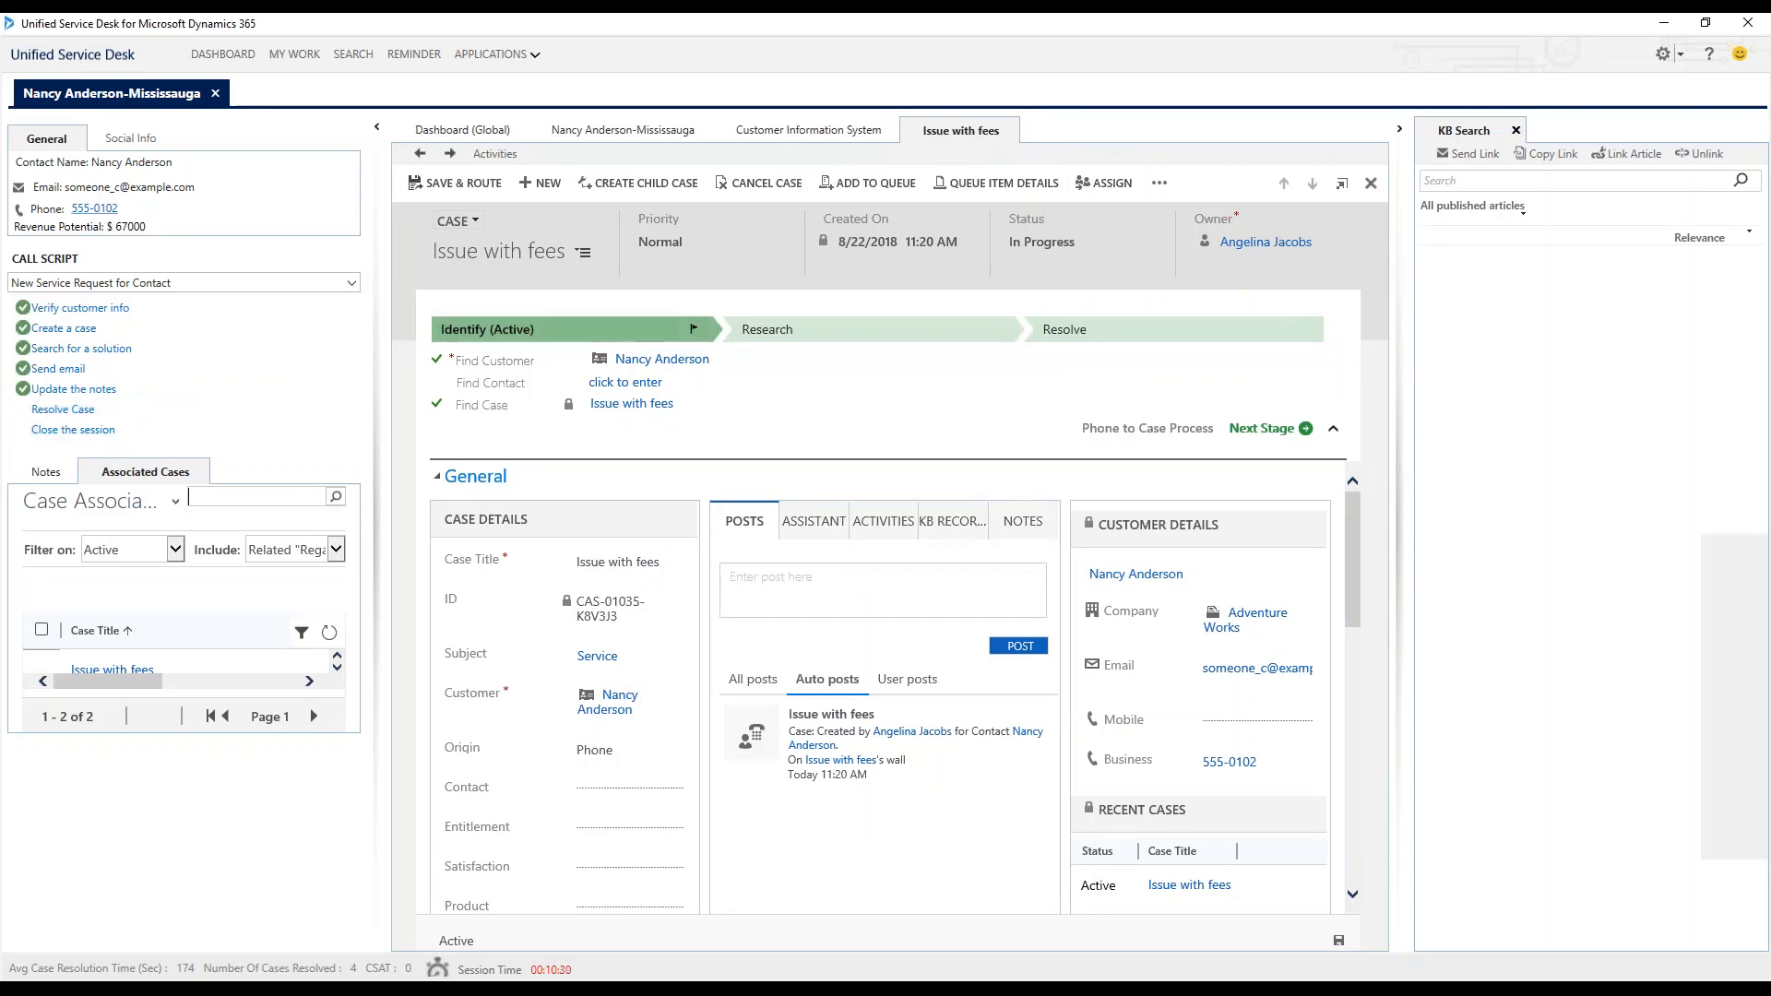
click(92, 417)
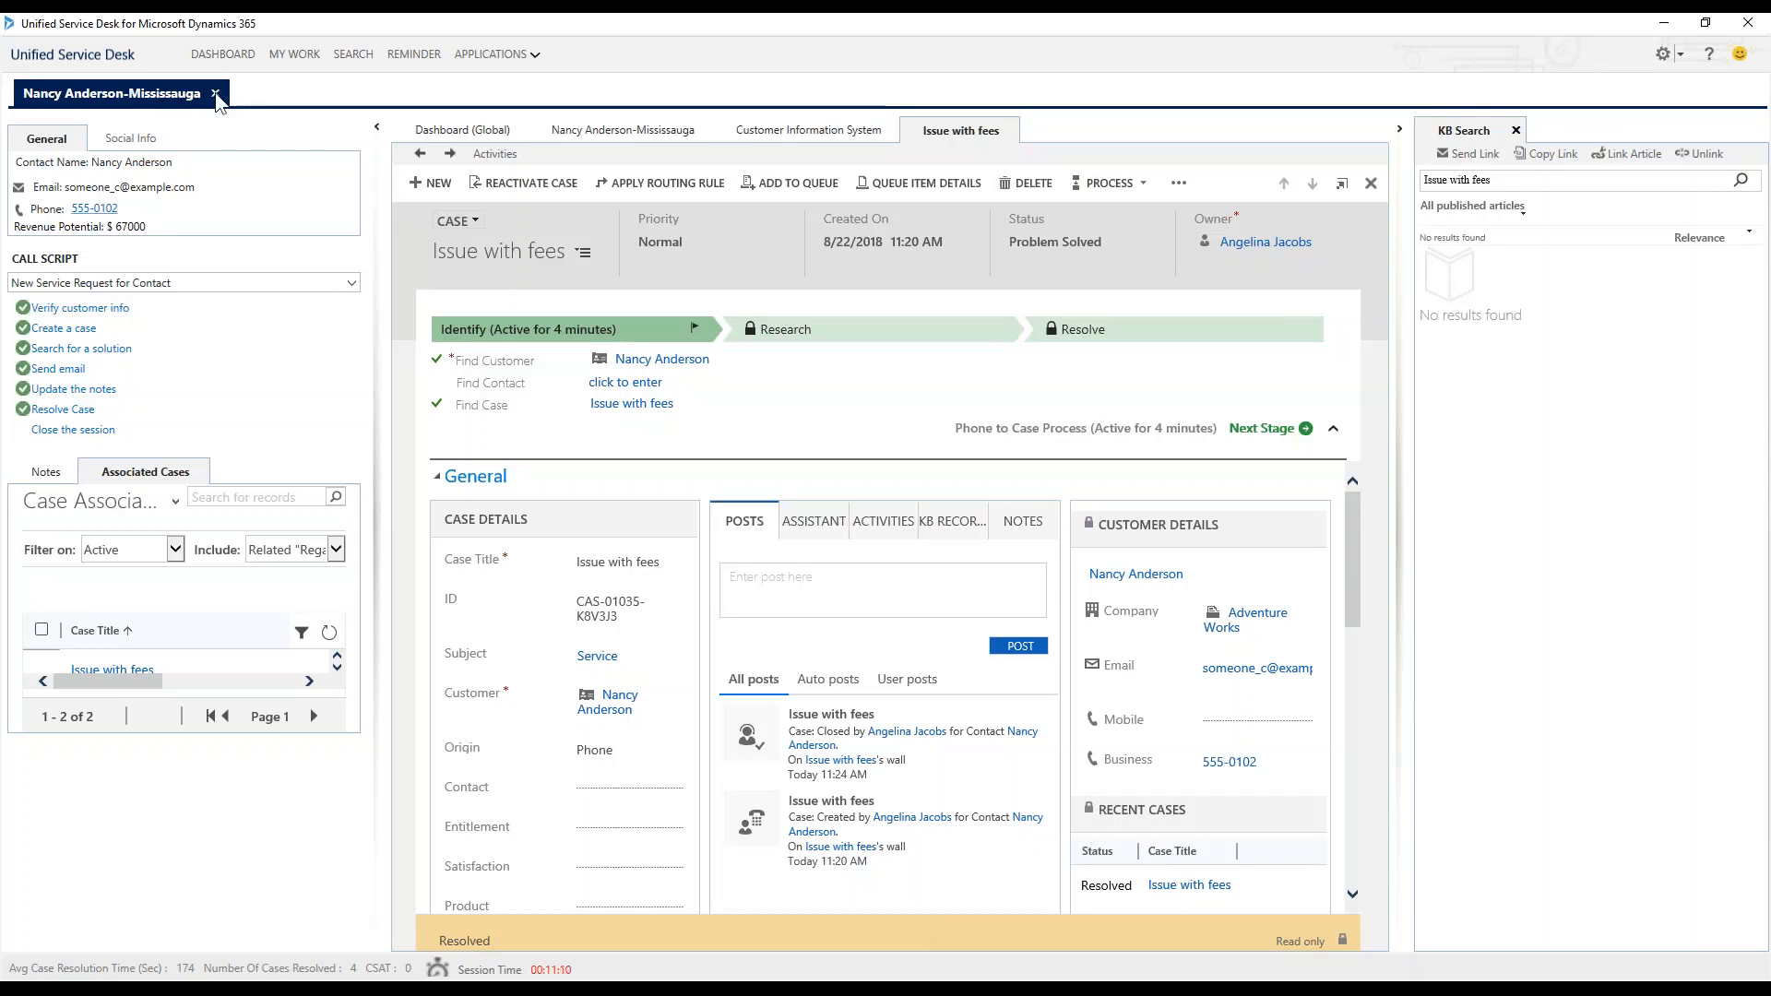
click(72, 432)
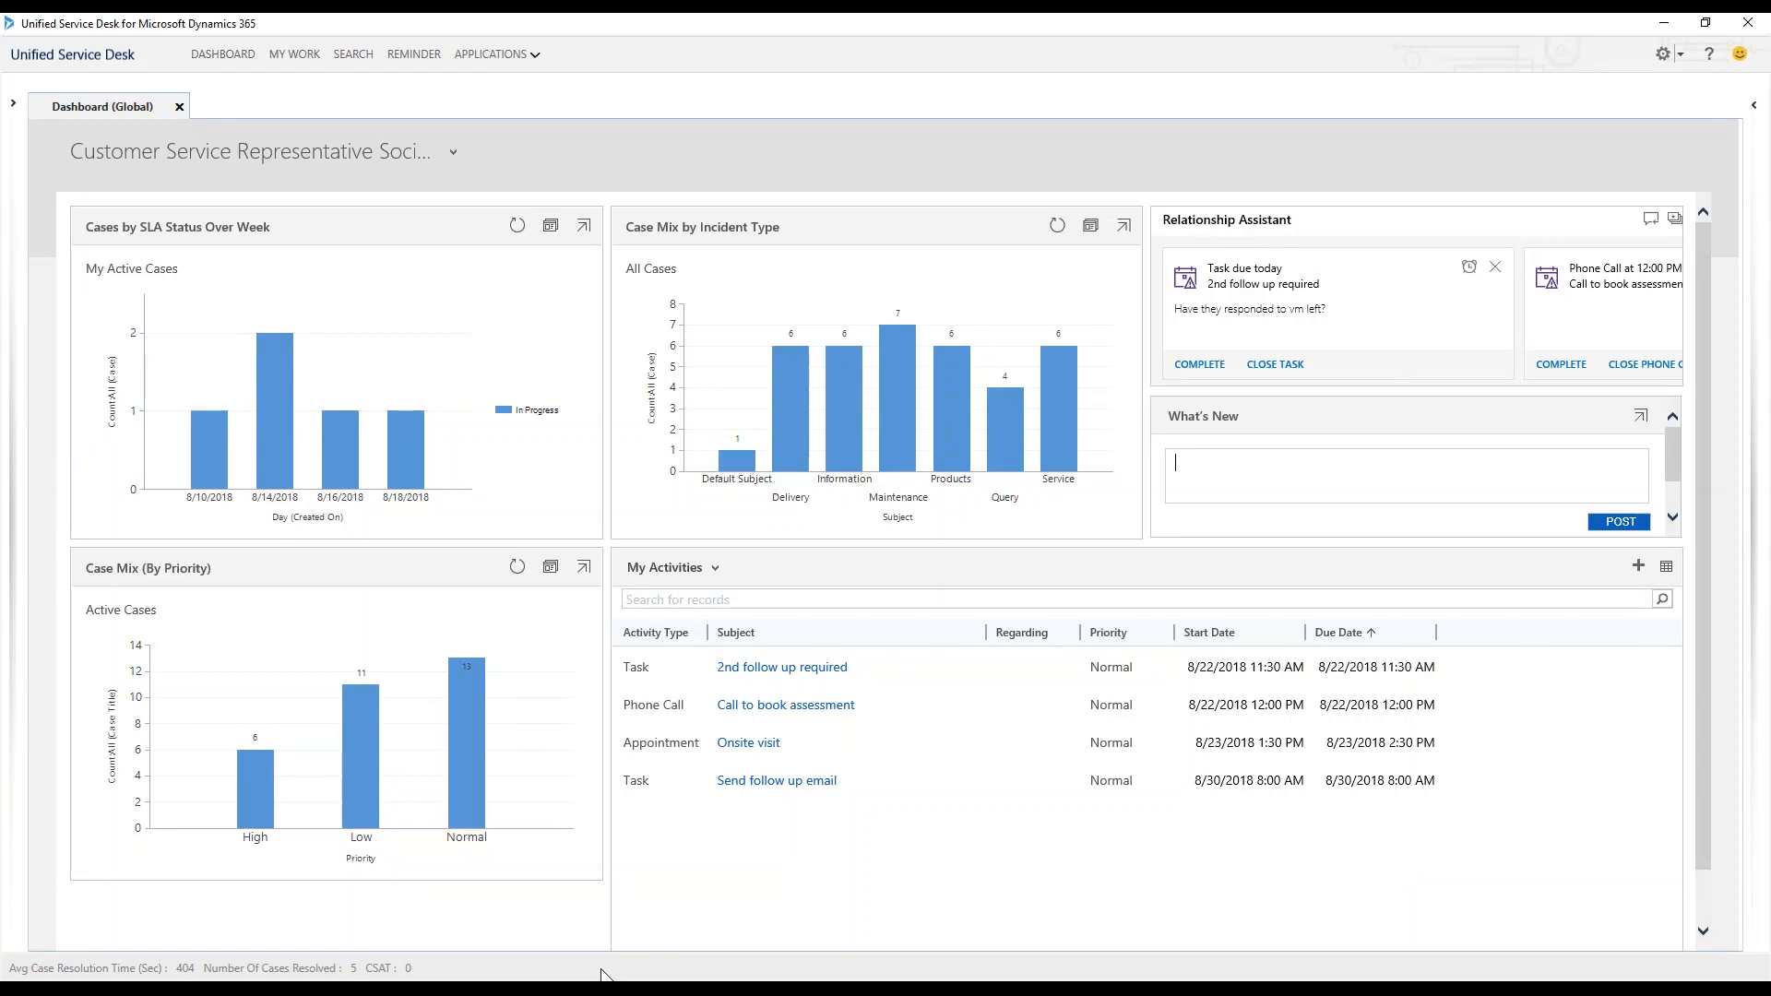
click(540, 54)
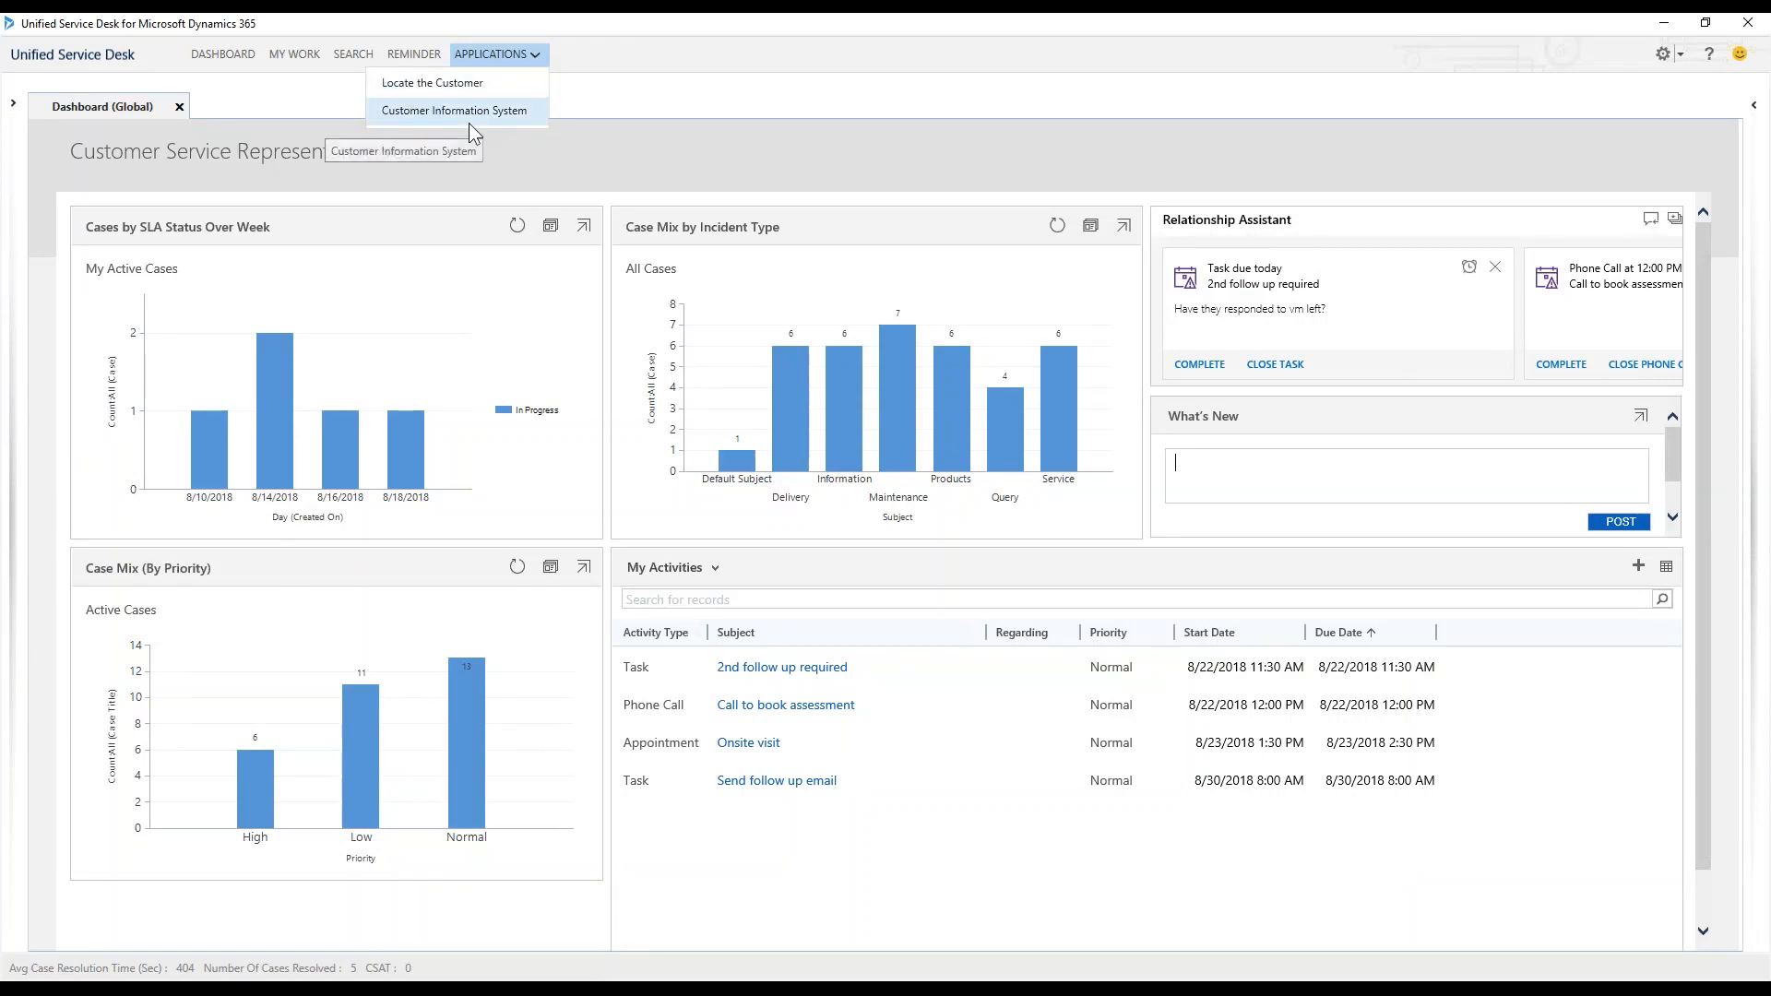
click(617, 144)
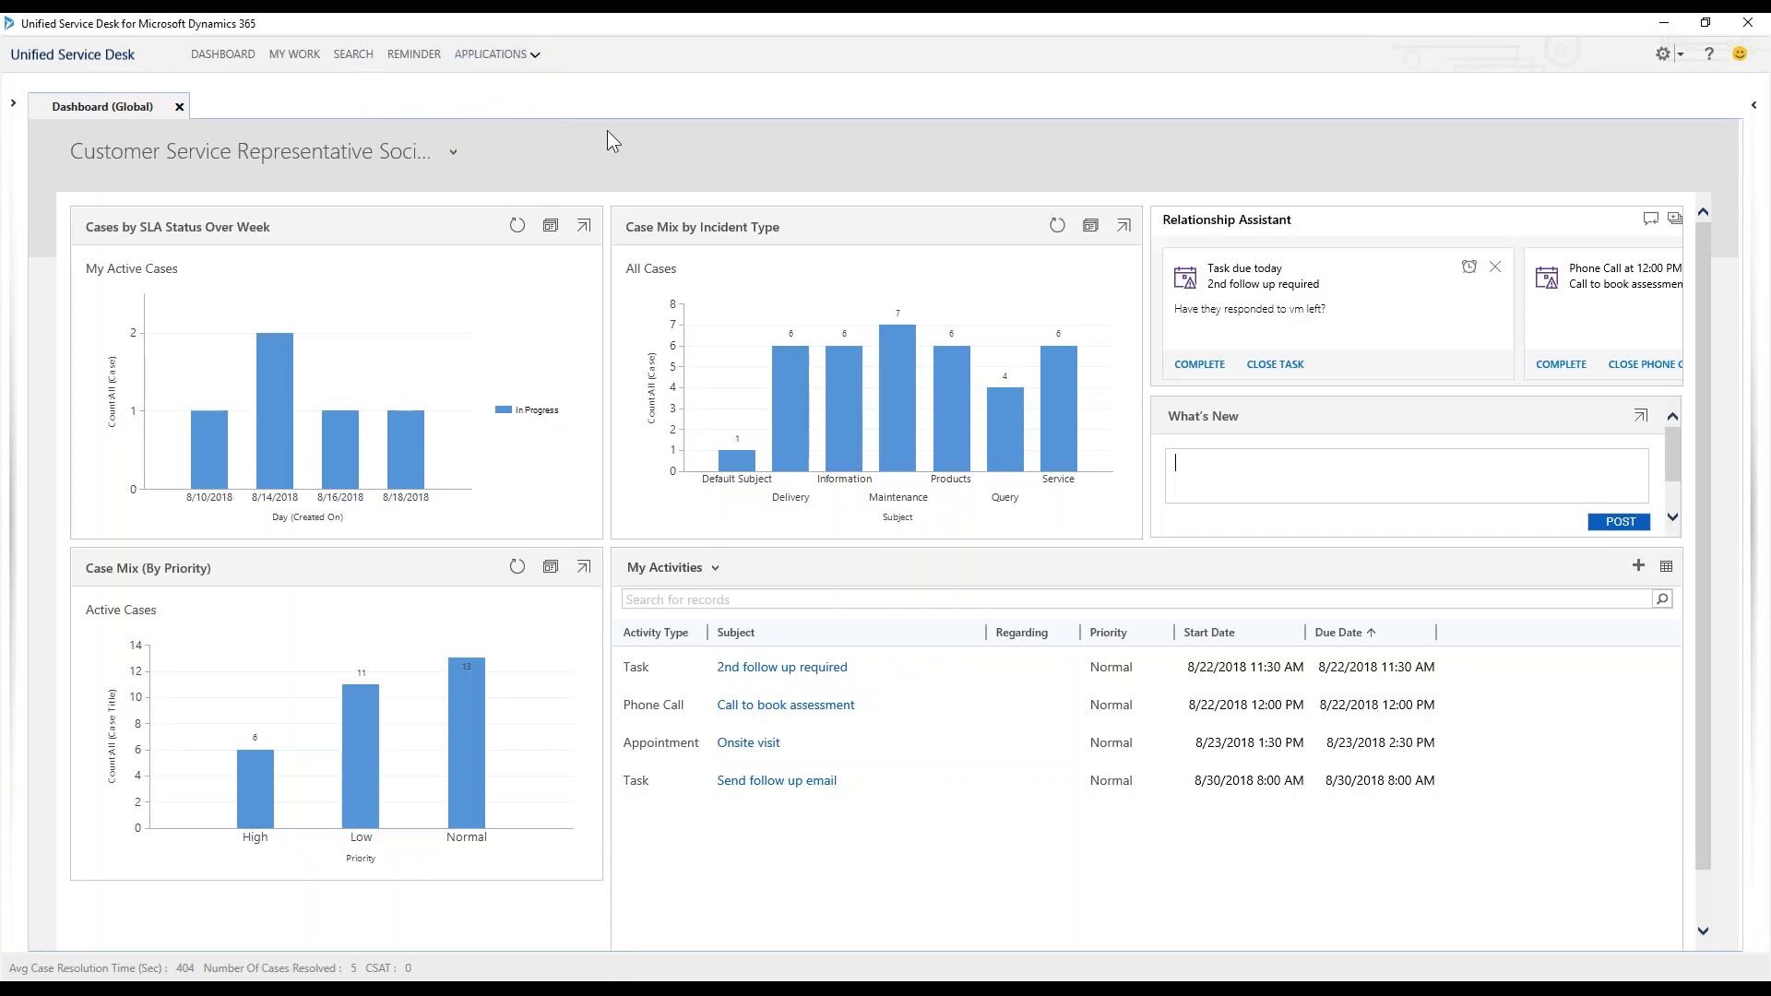
- Find the contact by first name in the global search, open the record and decline the Ask For Upgrade offer
click(349, 57)
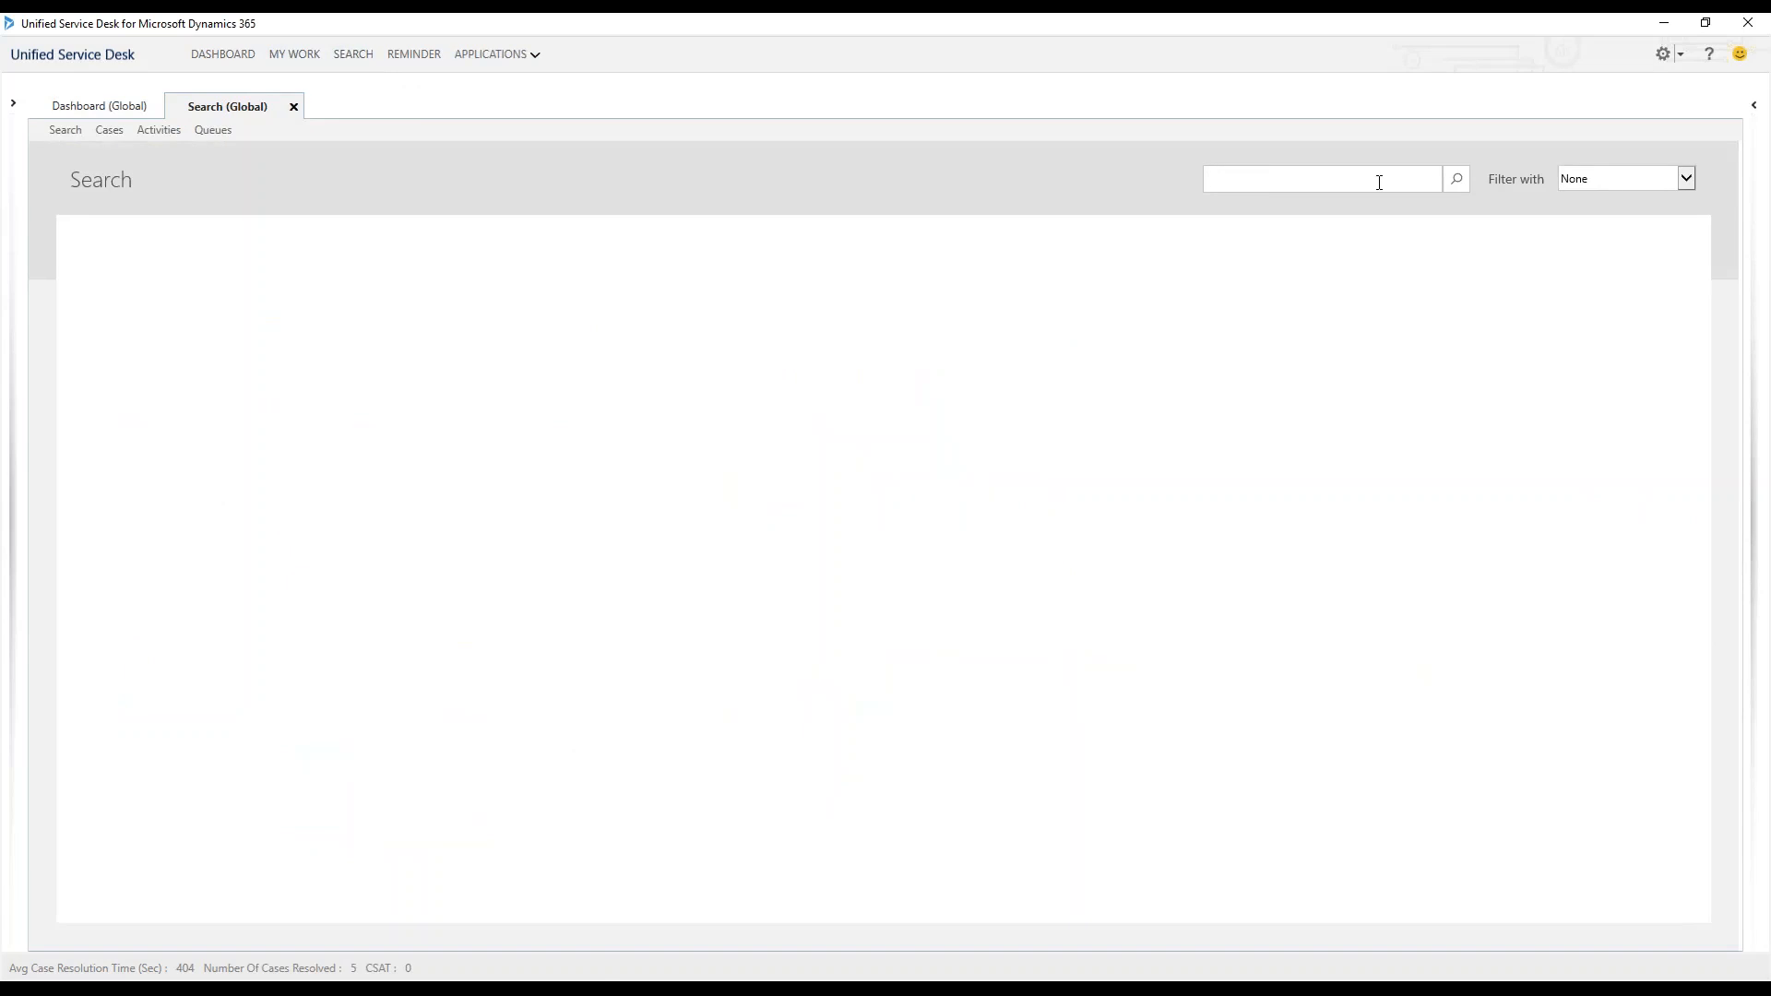
text(nanc)
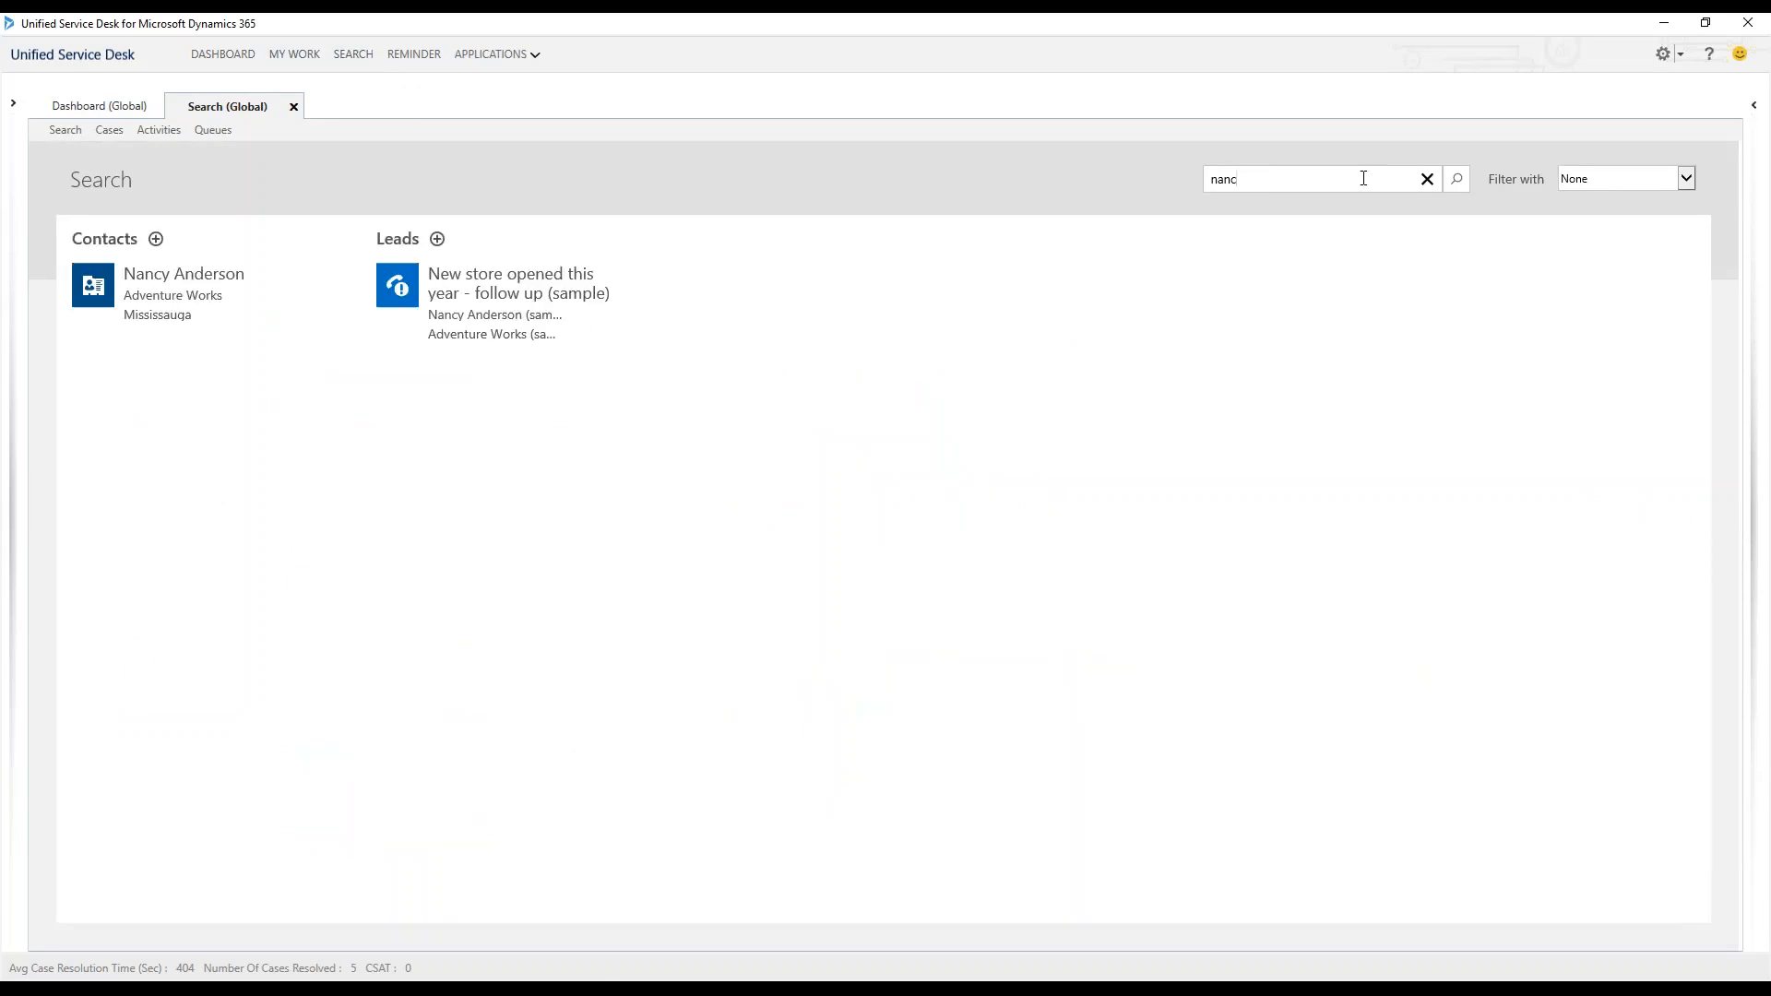
click(147, 277)
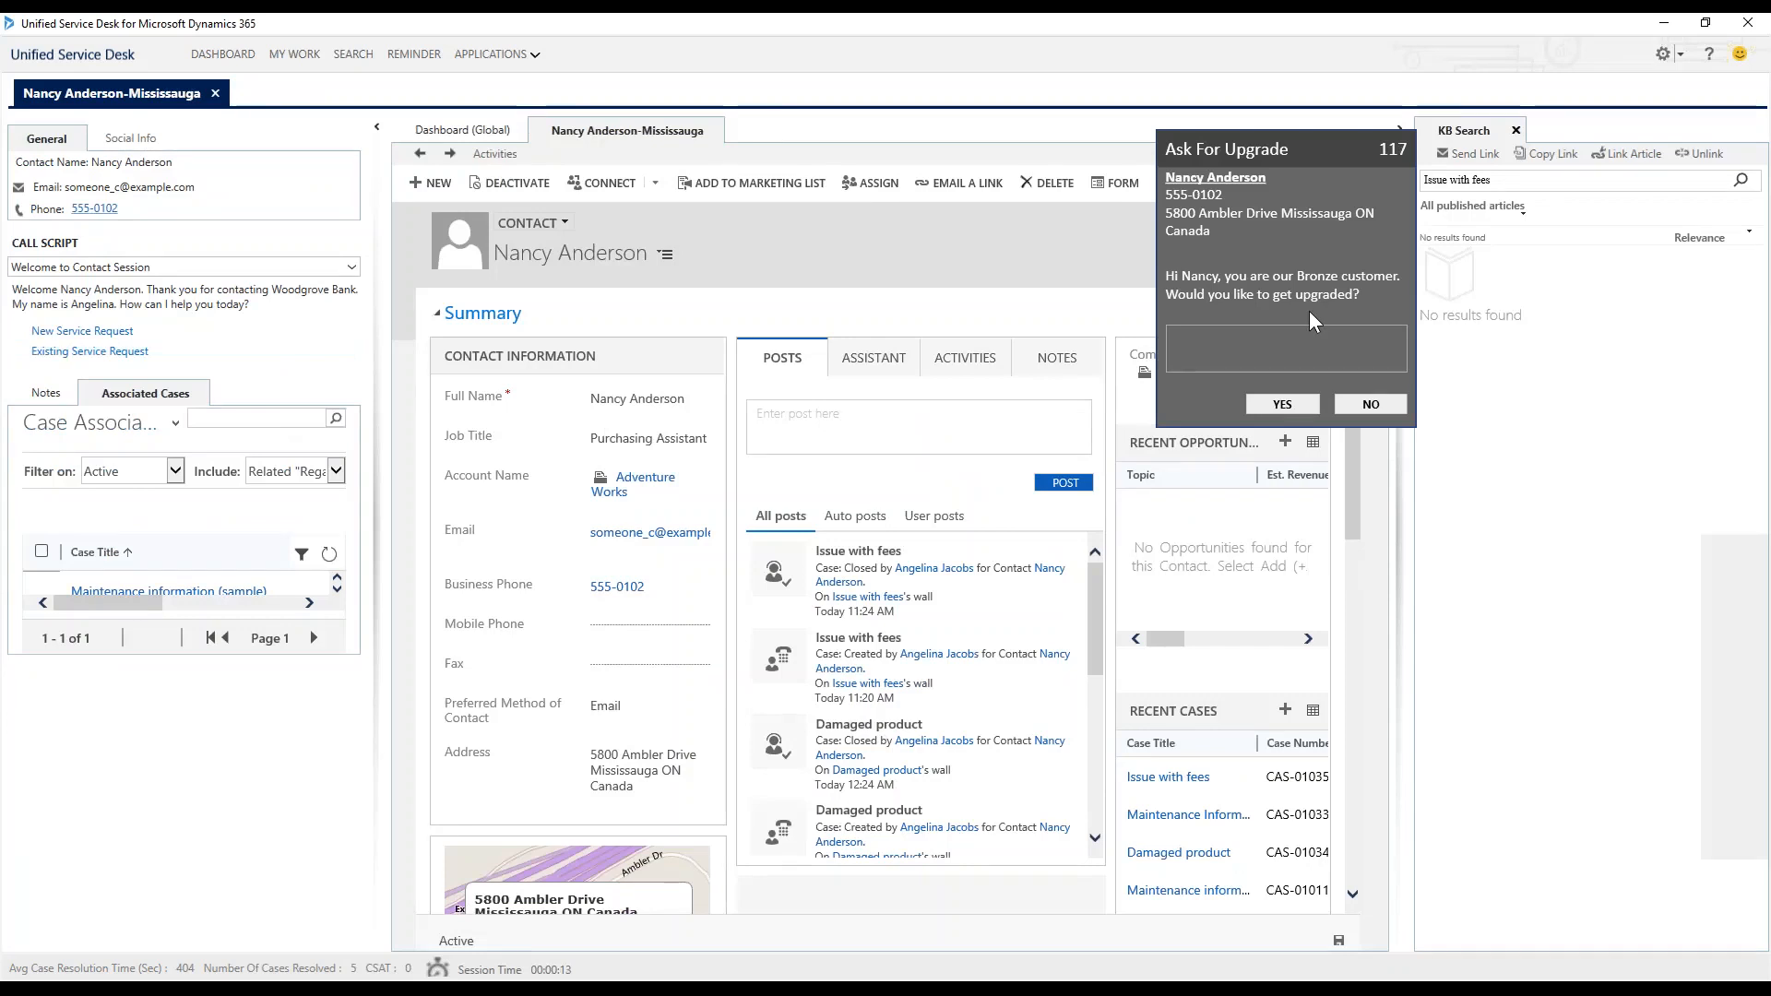
click(1390, 406)
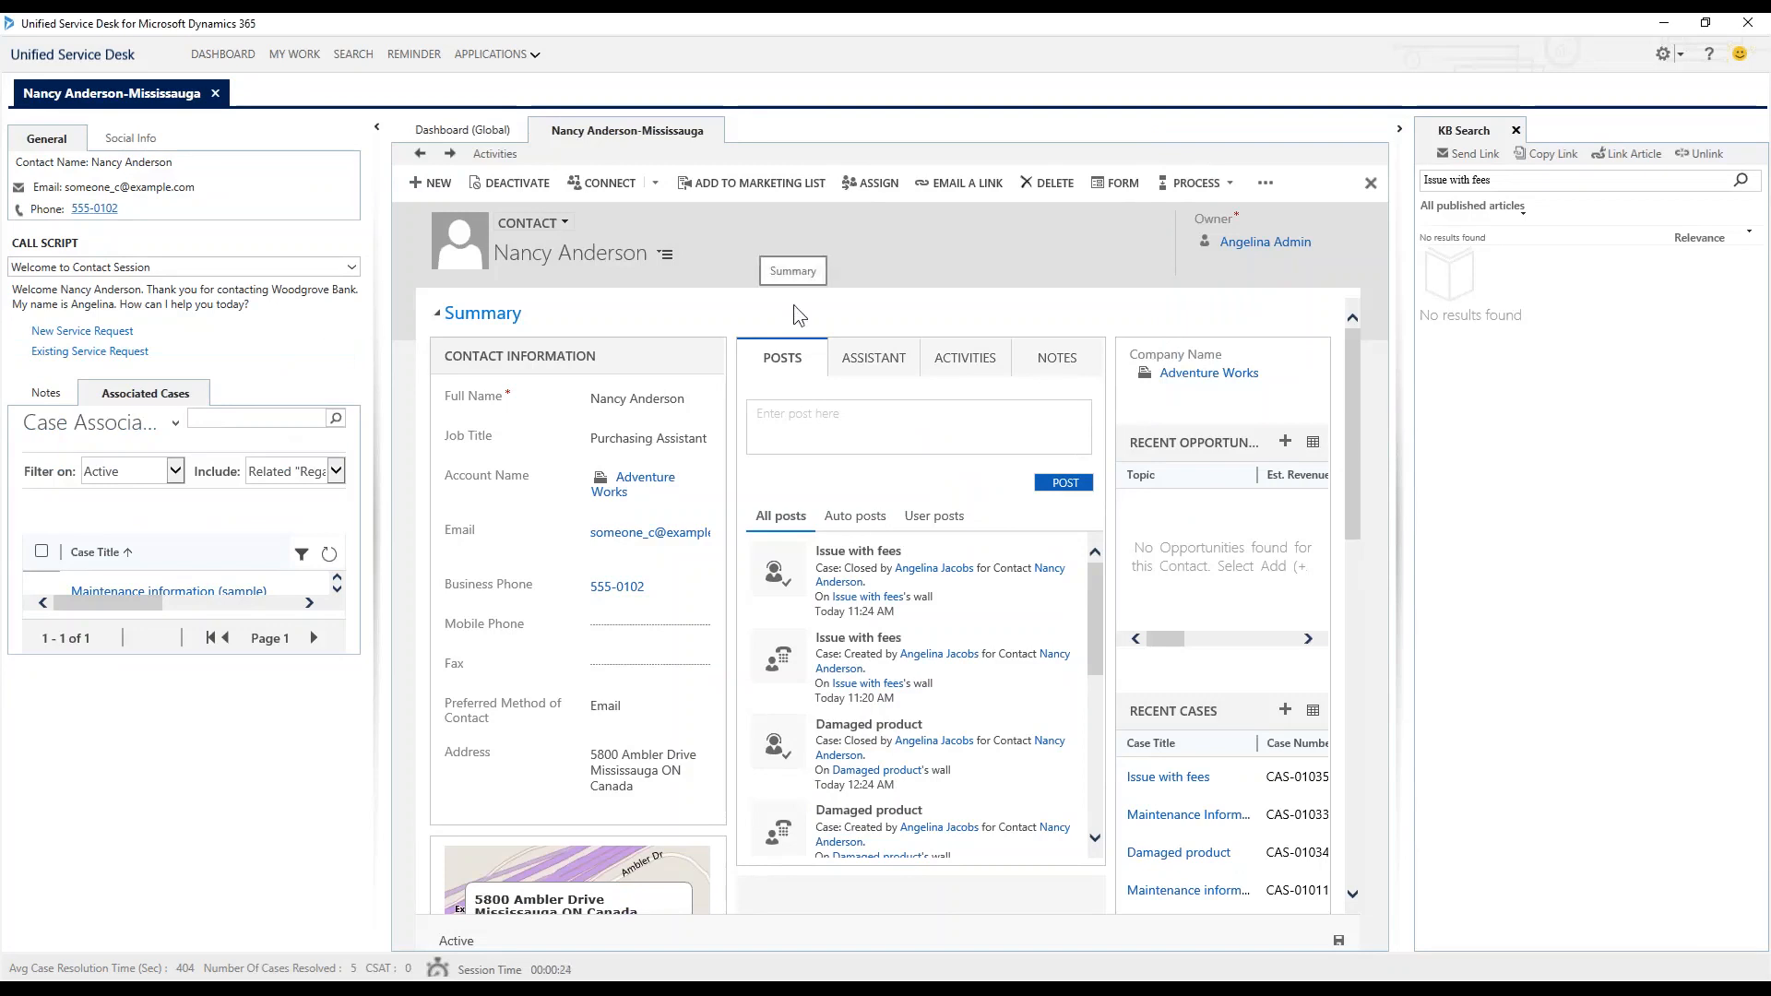
- Look over the contact's address and recent posts in the record's Summary section
click(676, 772)
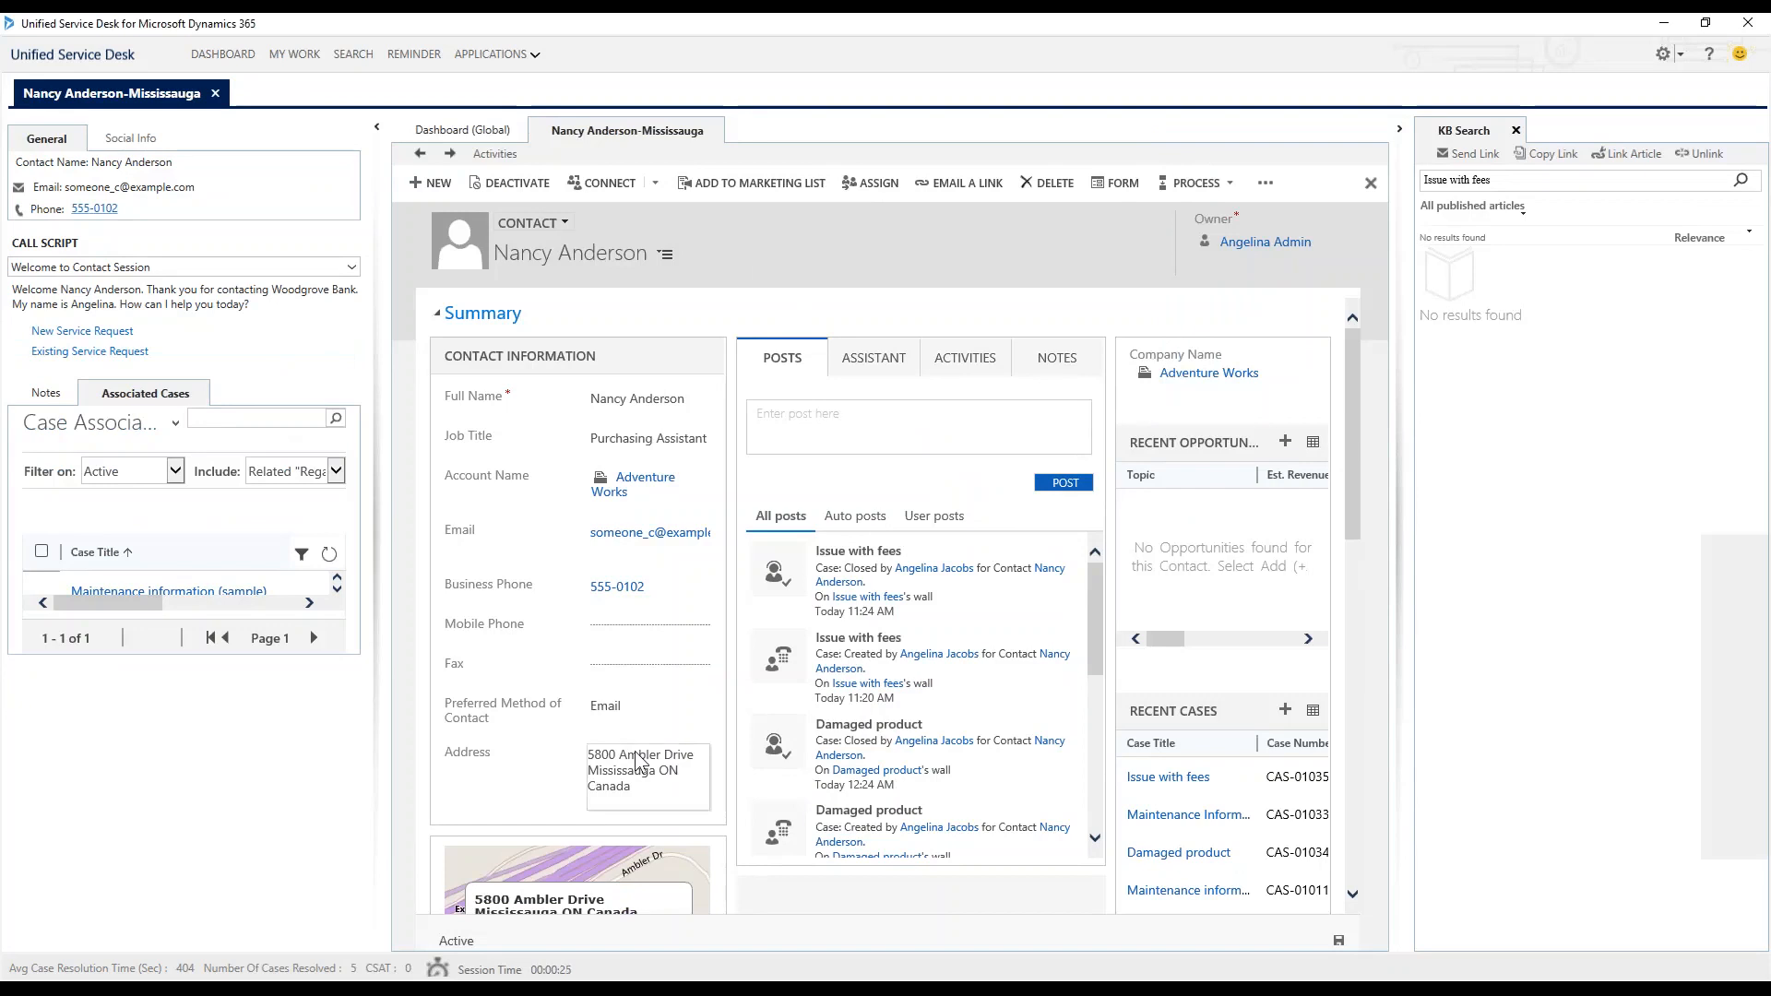
scroll(773, 621, down, 1)
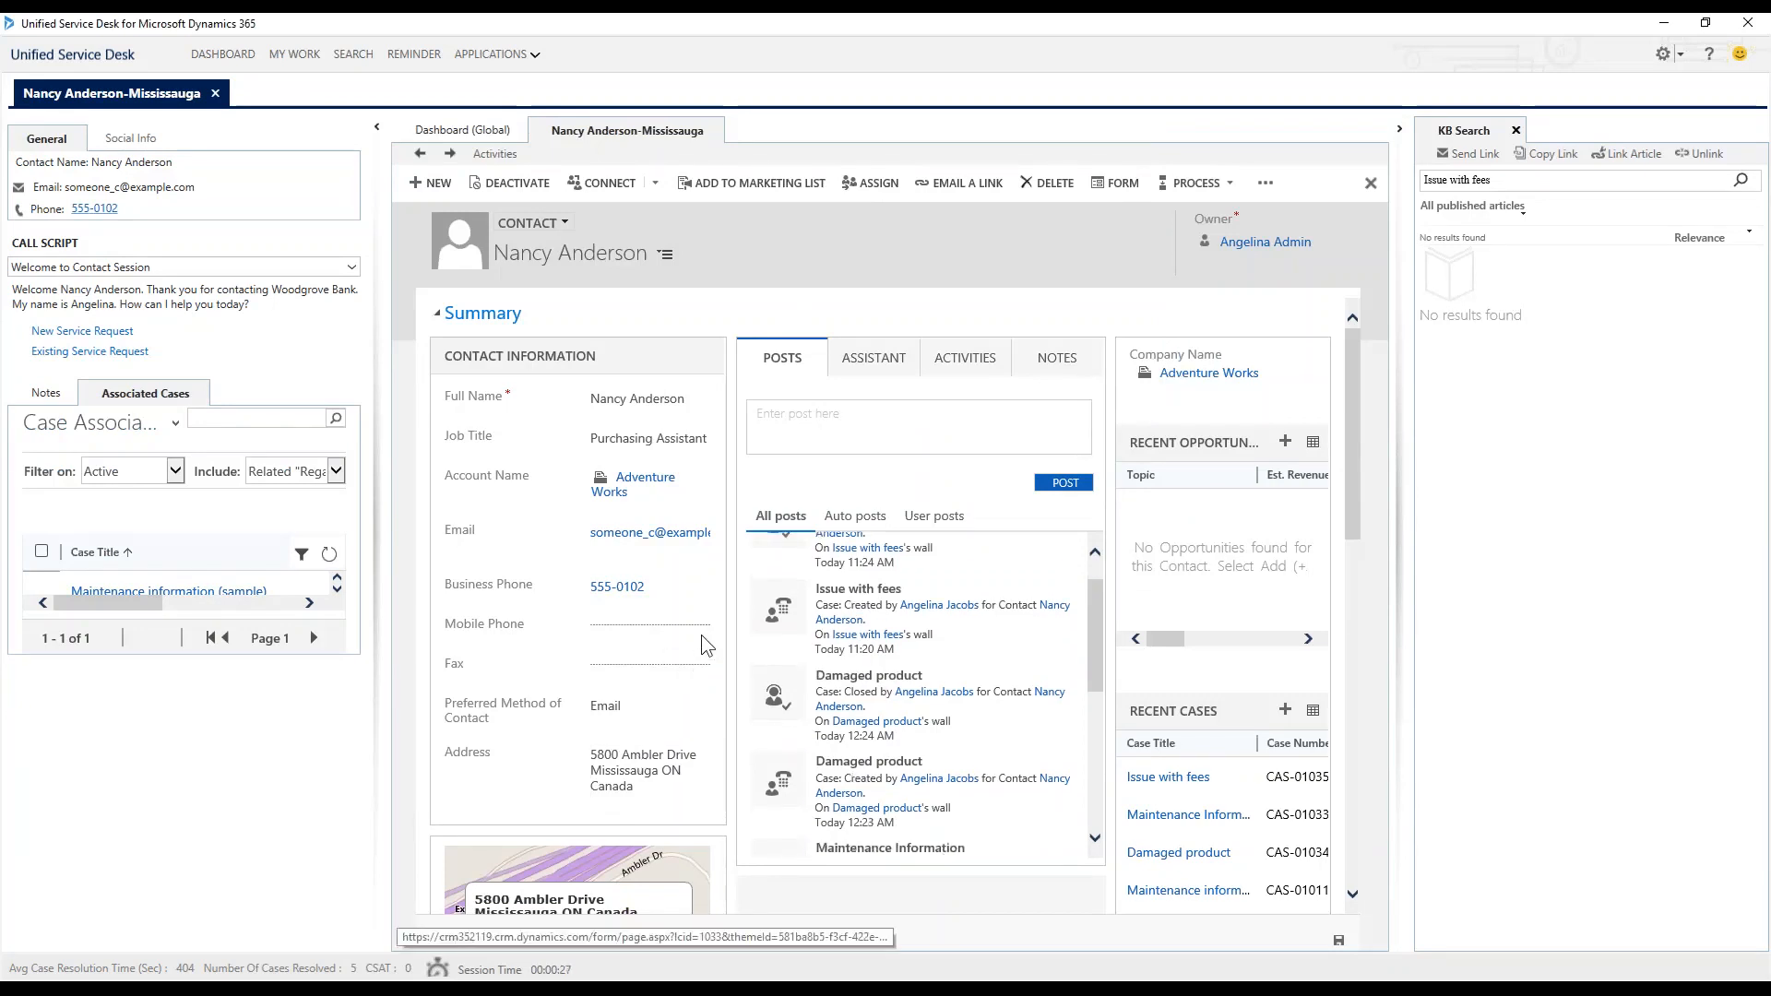
click(701, 635)
scroll(654, 812, down, 1)
scroll(655, 812, down, 3)
scroll(639, 389, up, 5)
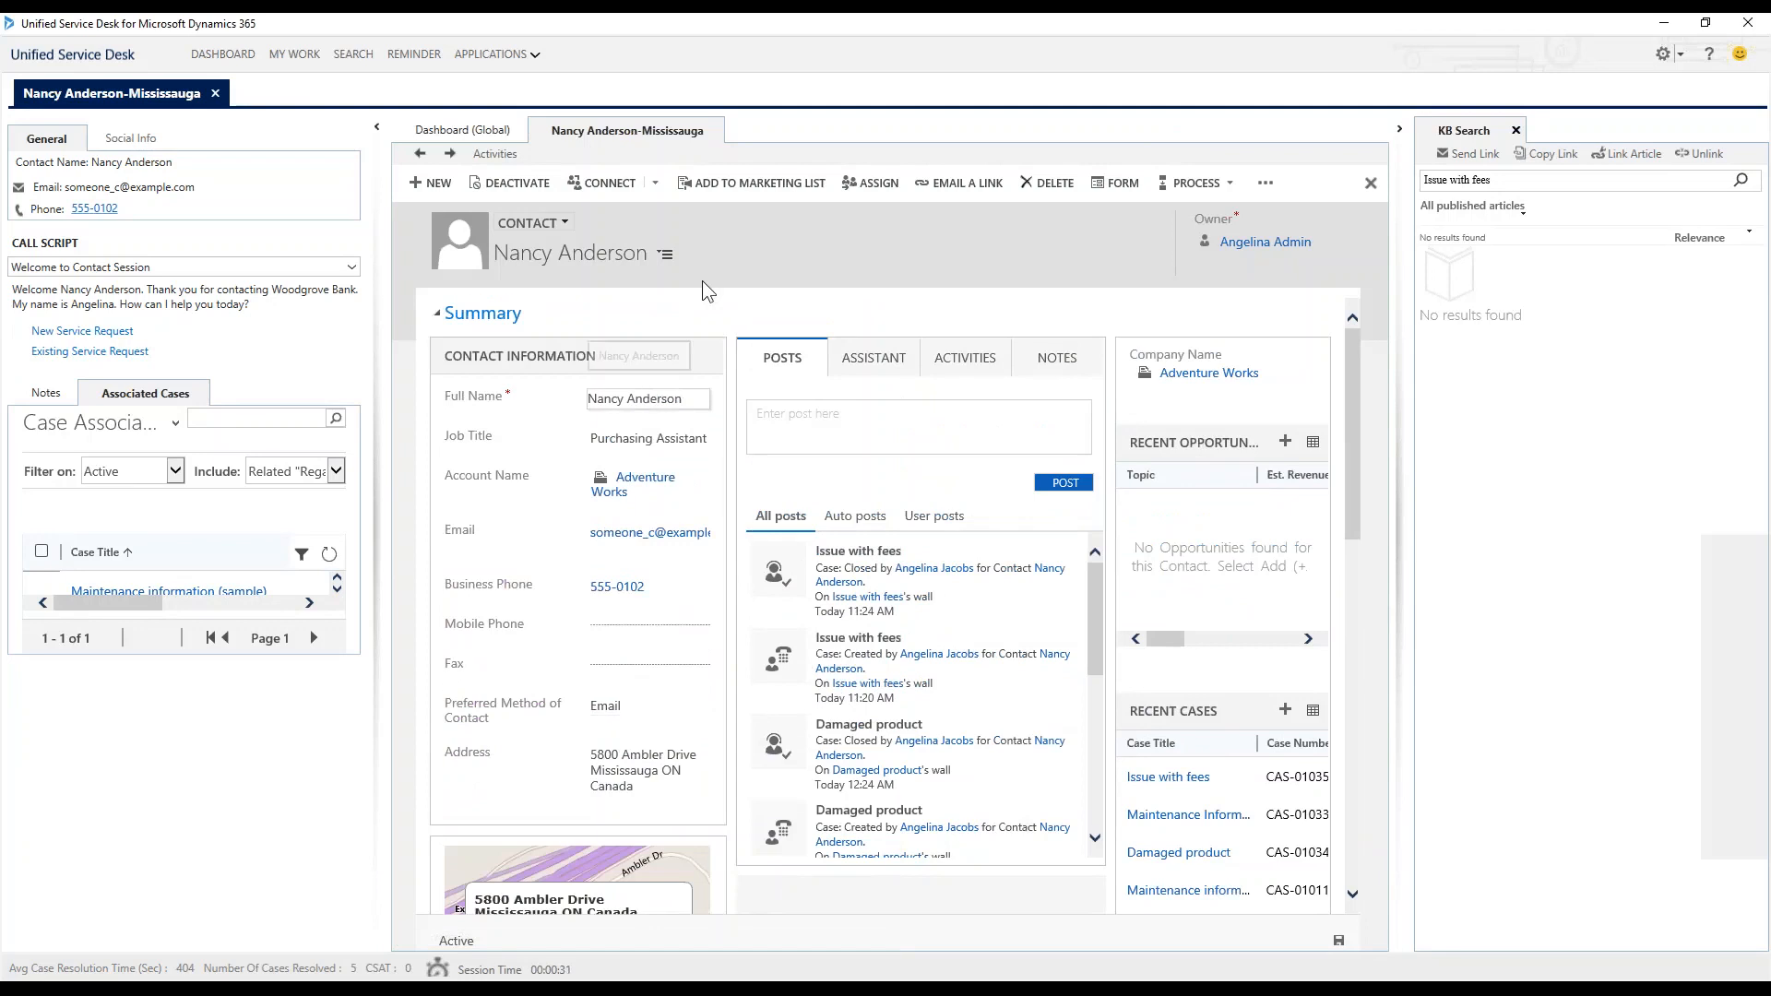
- Show the customer's address on the map with Locate the Customer, and close the map and the customer session
click(530, 54)
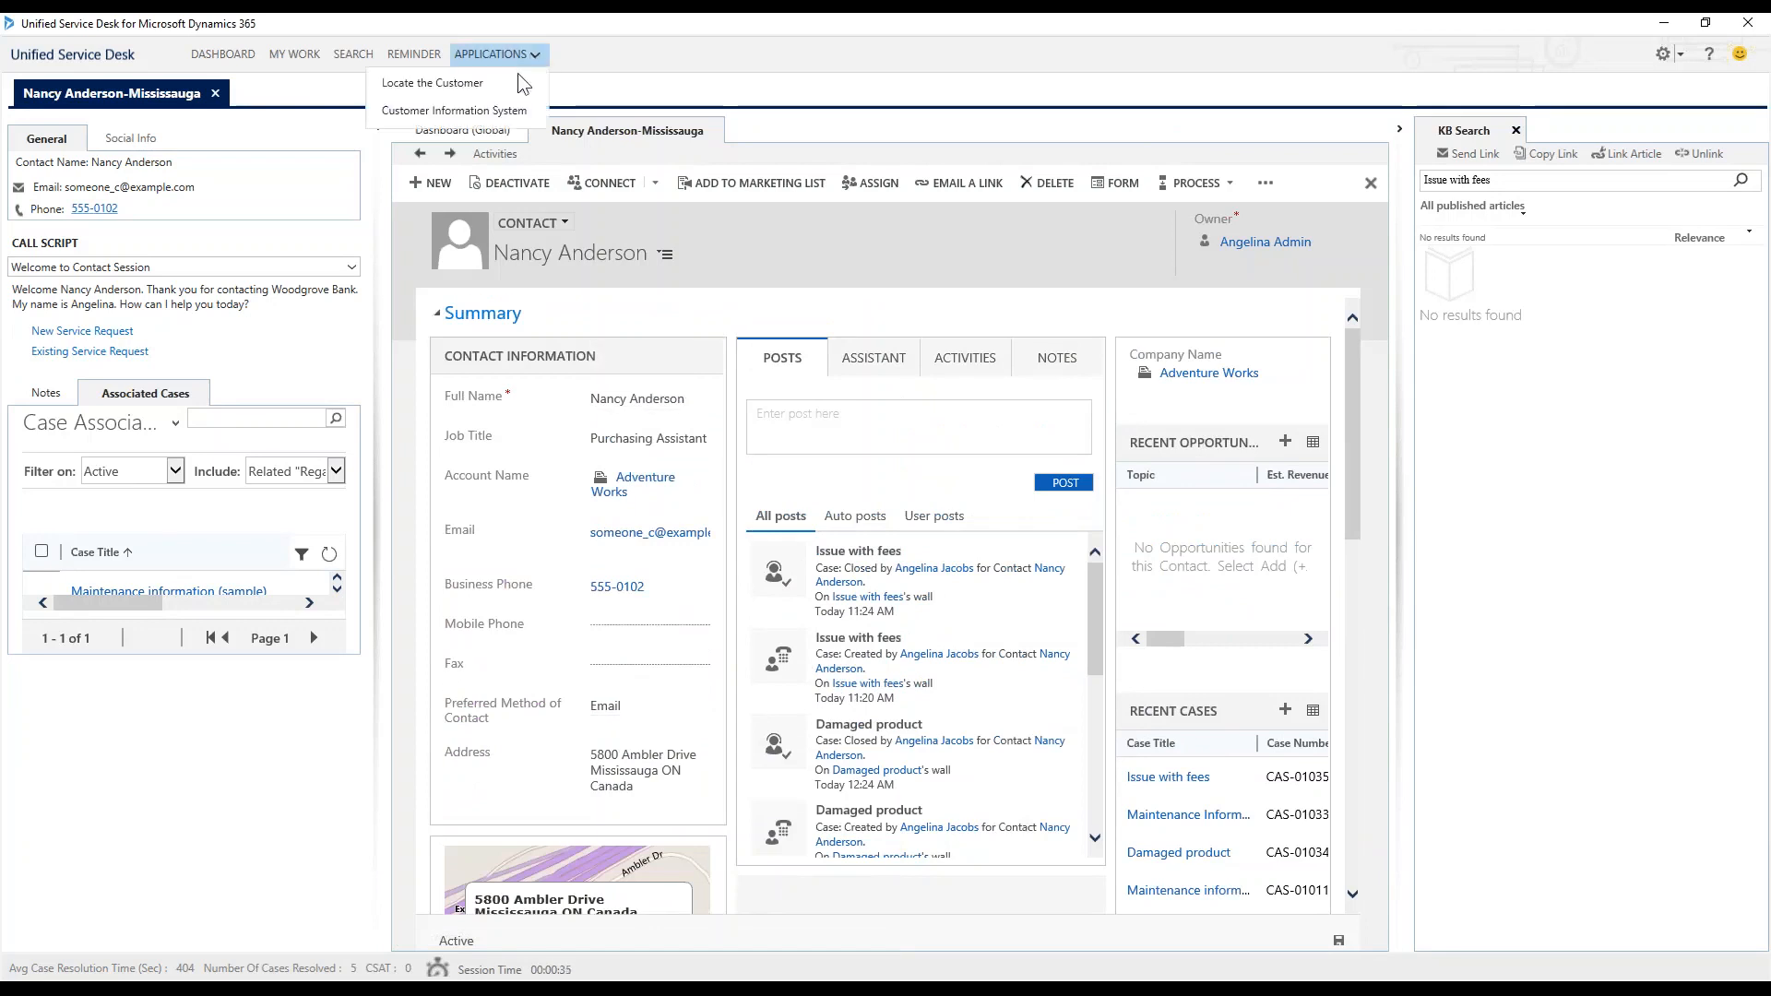
click(473, 83)
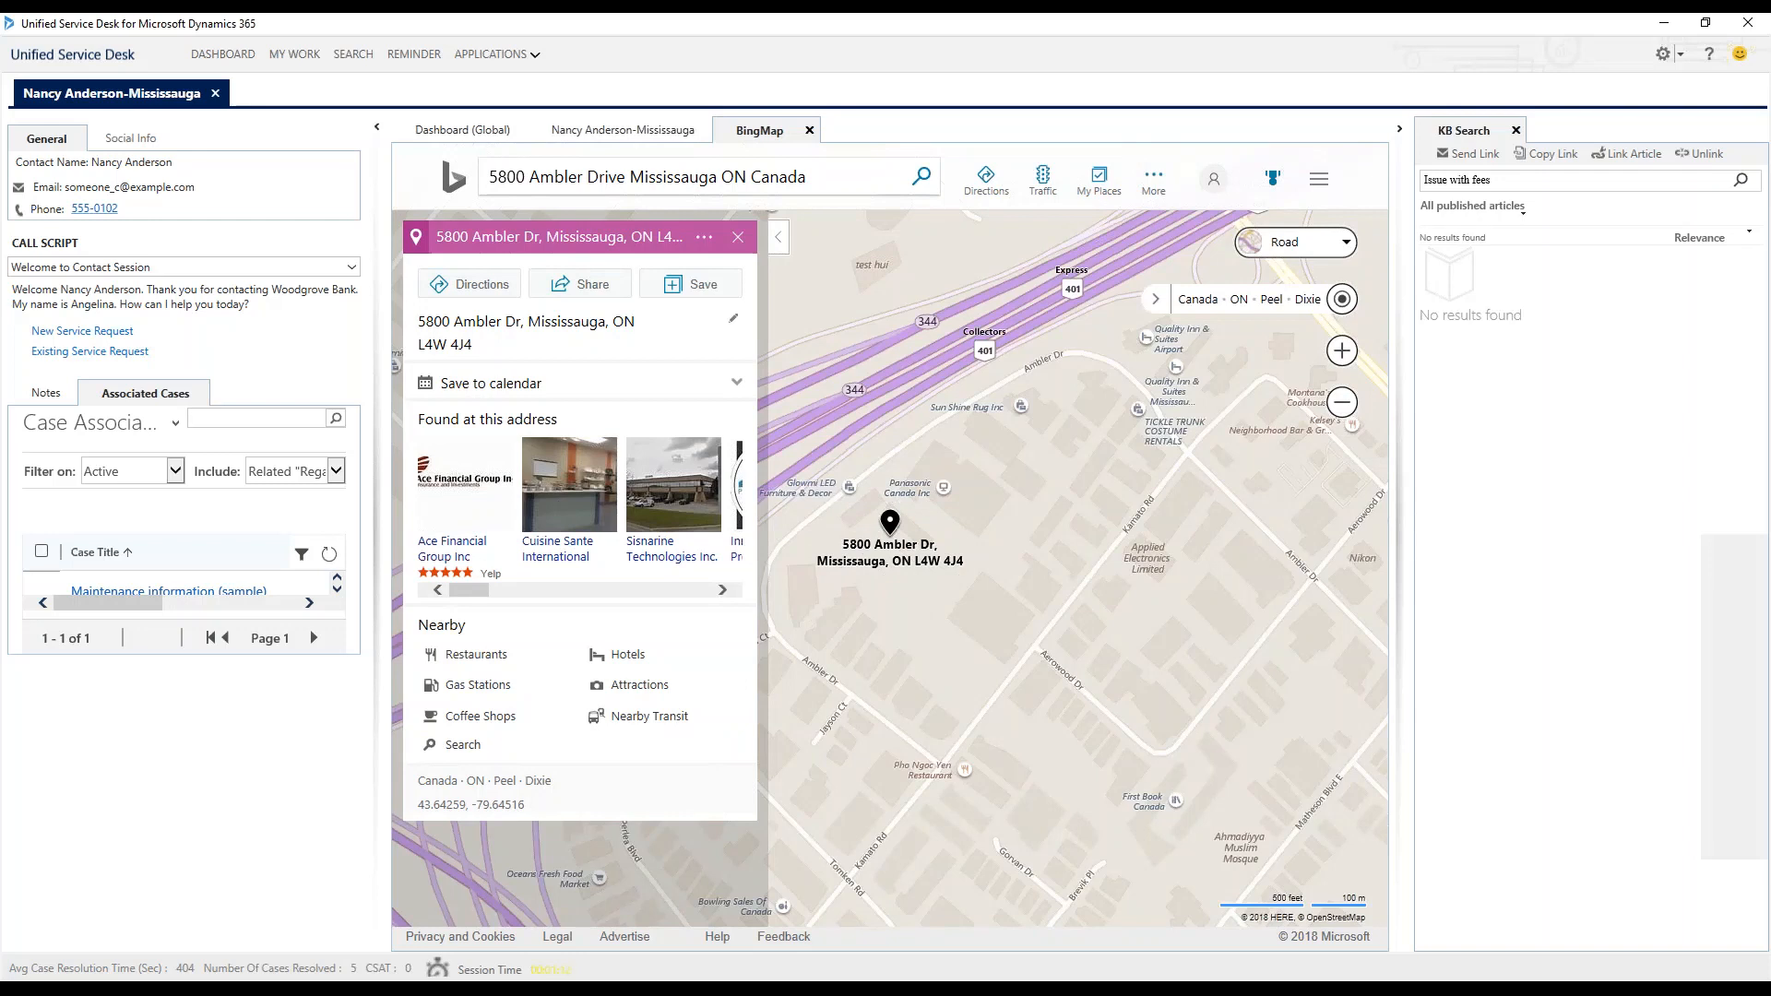
click(810, 130)
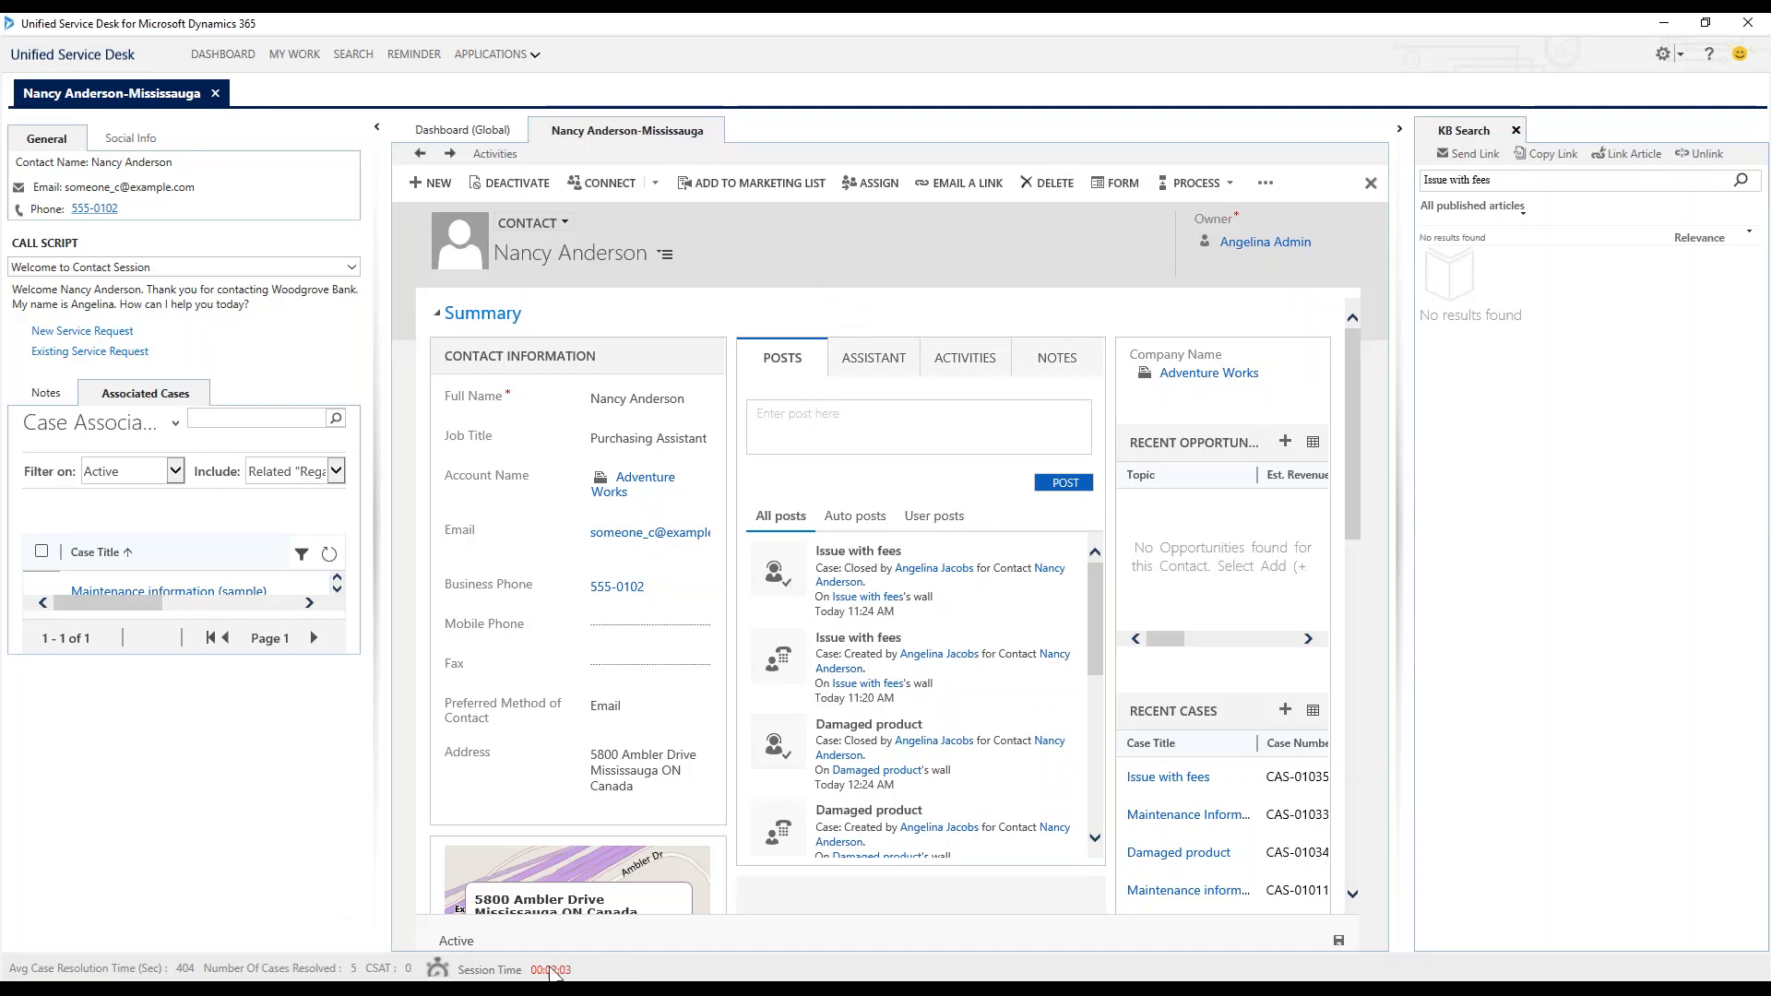
click(215, 93)
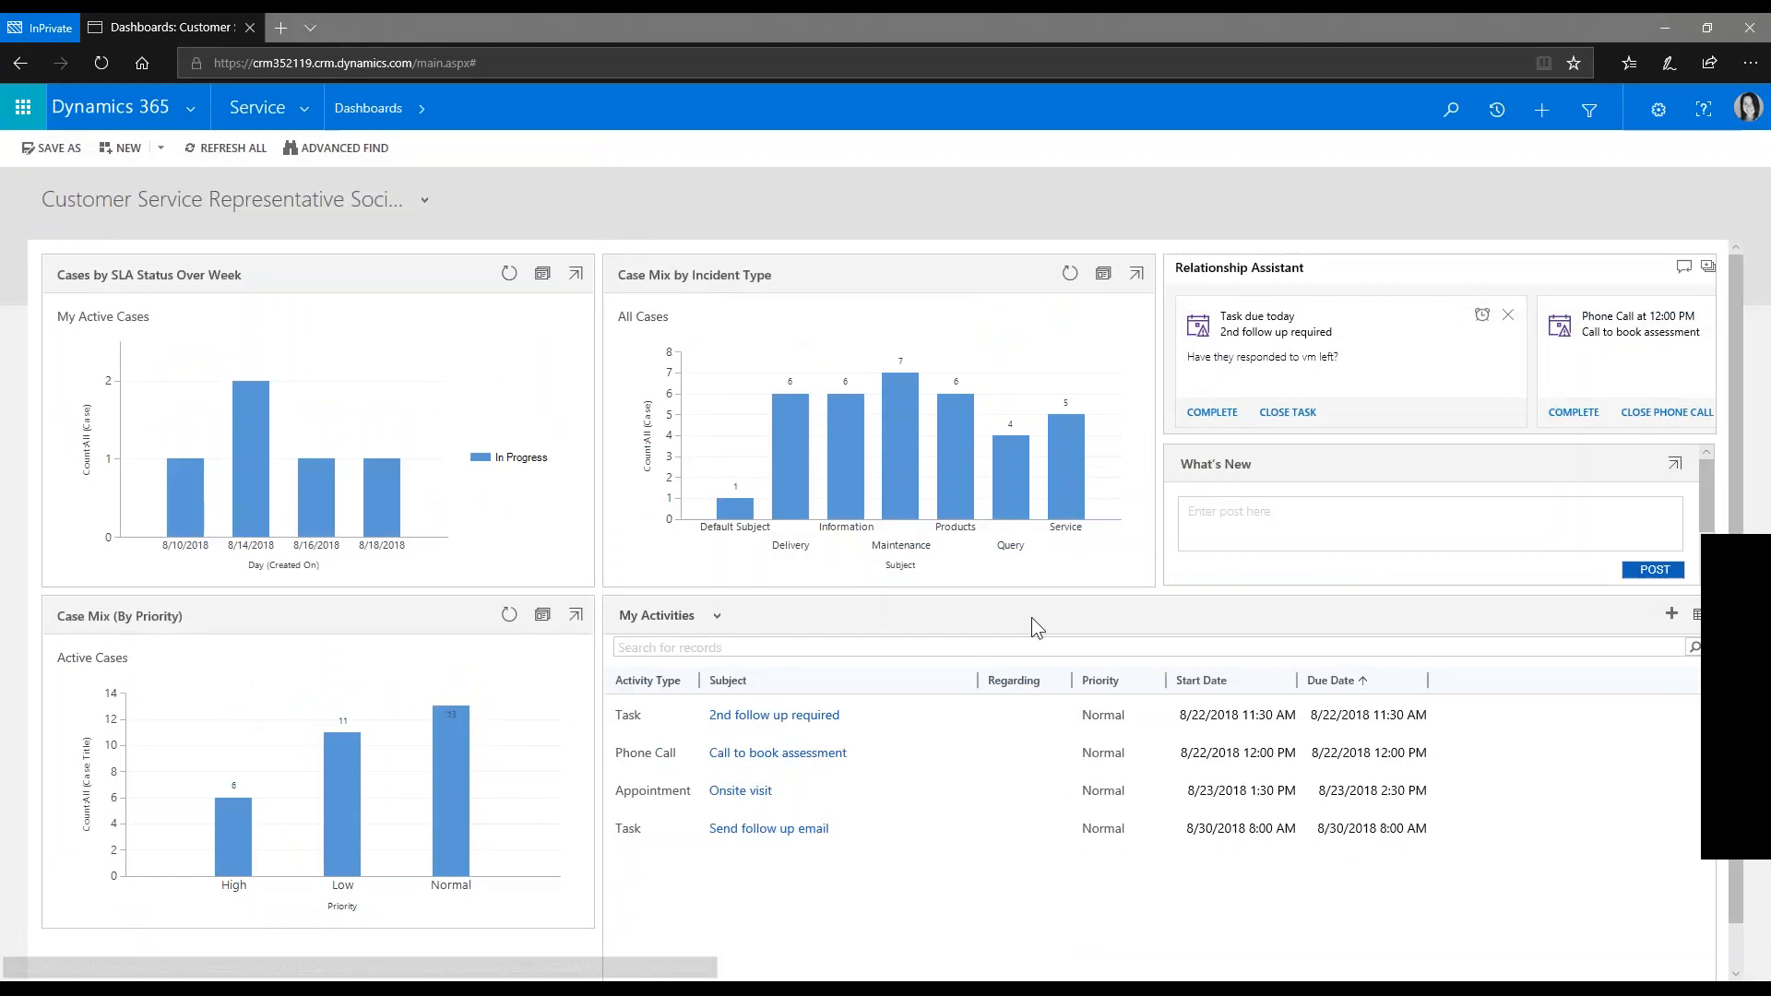
- Switch to Dynamics 365 in the browser and open the Unified Service Desk configuration page in Settings
mouse_move(496, 988)
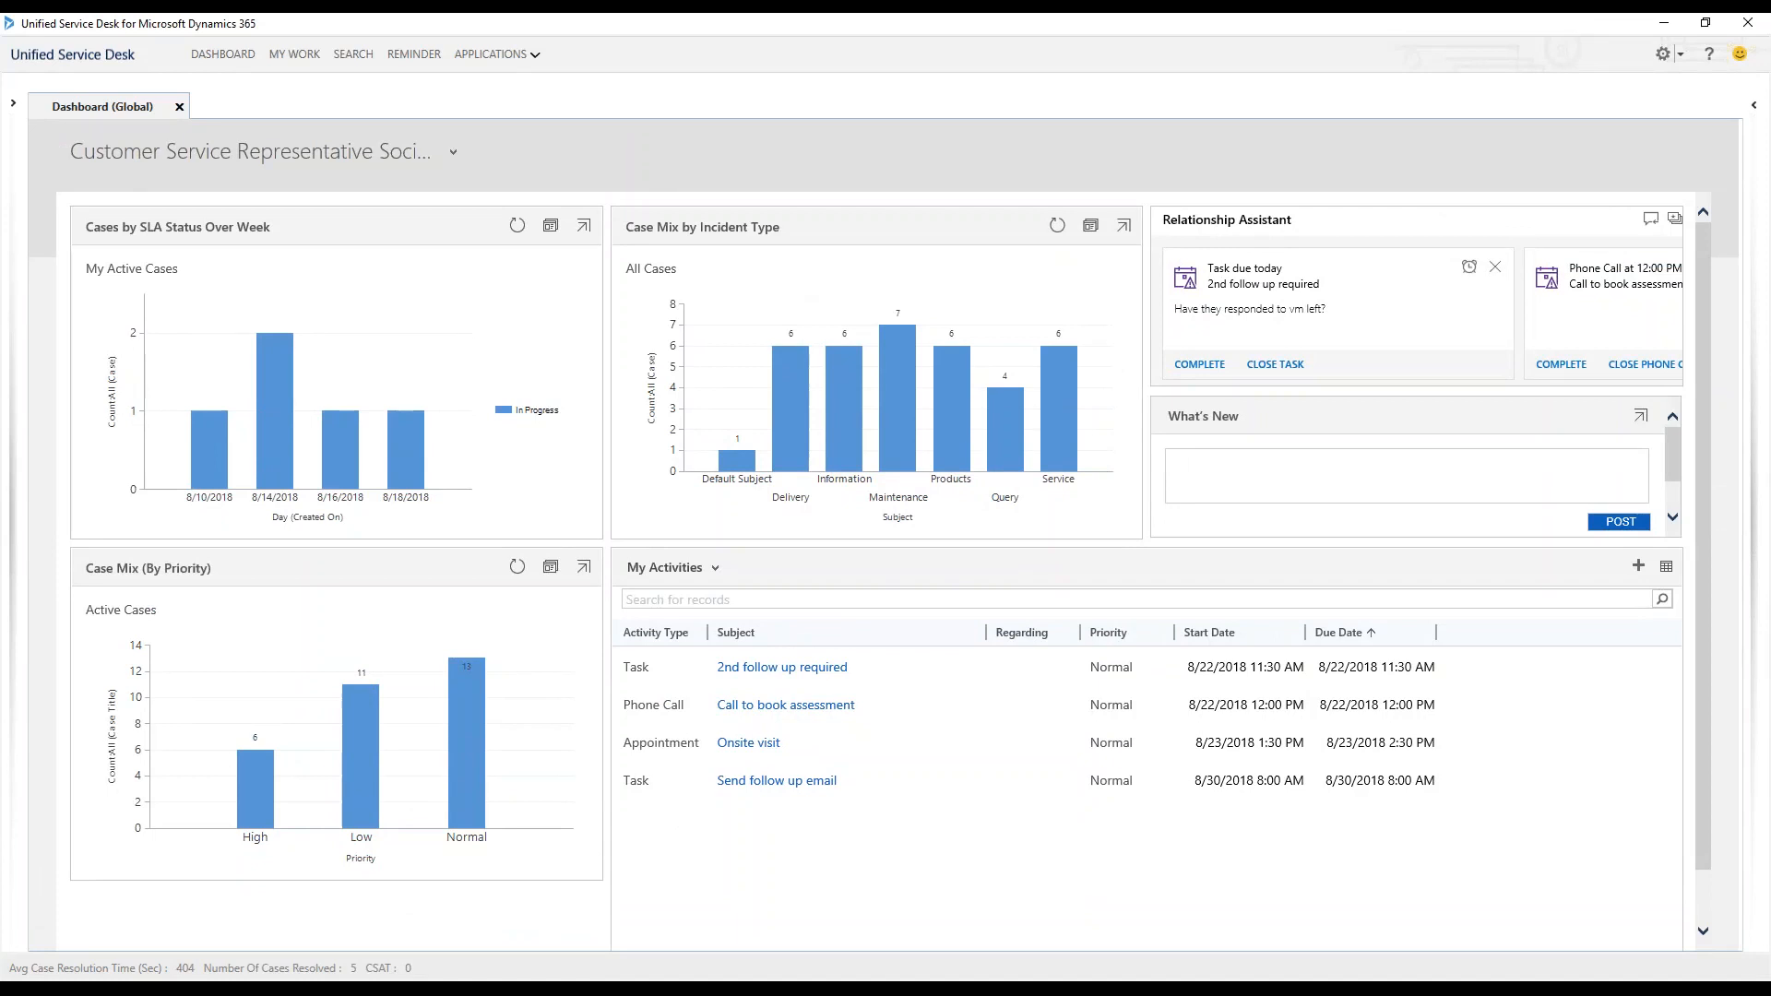
mouse_move(496, 989)
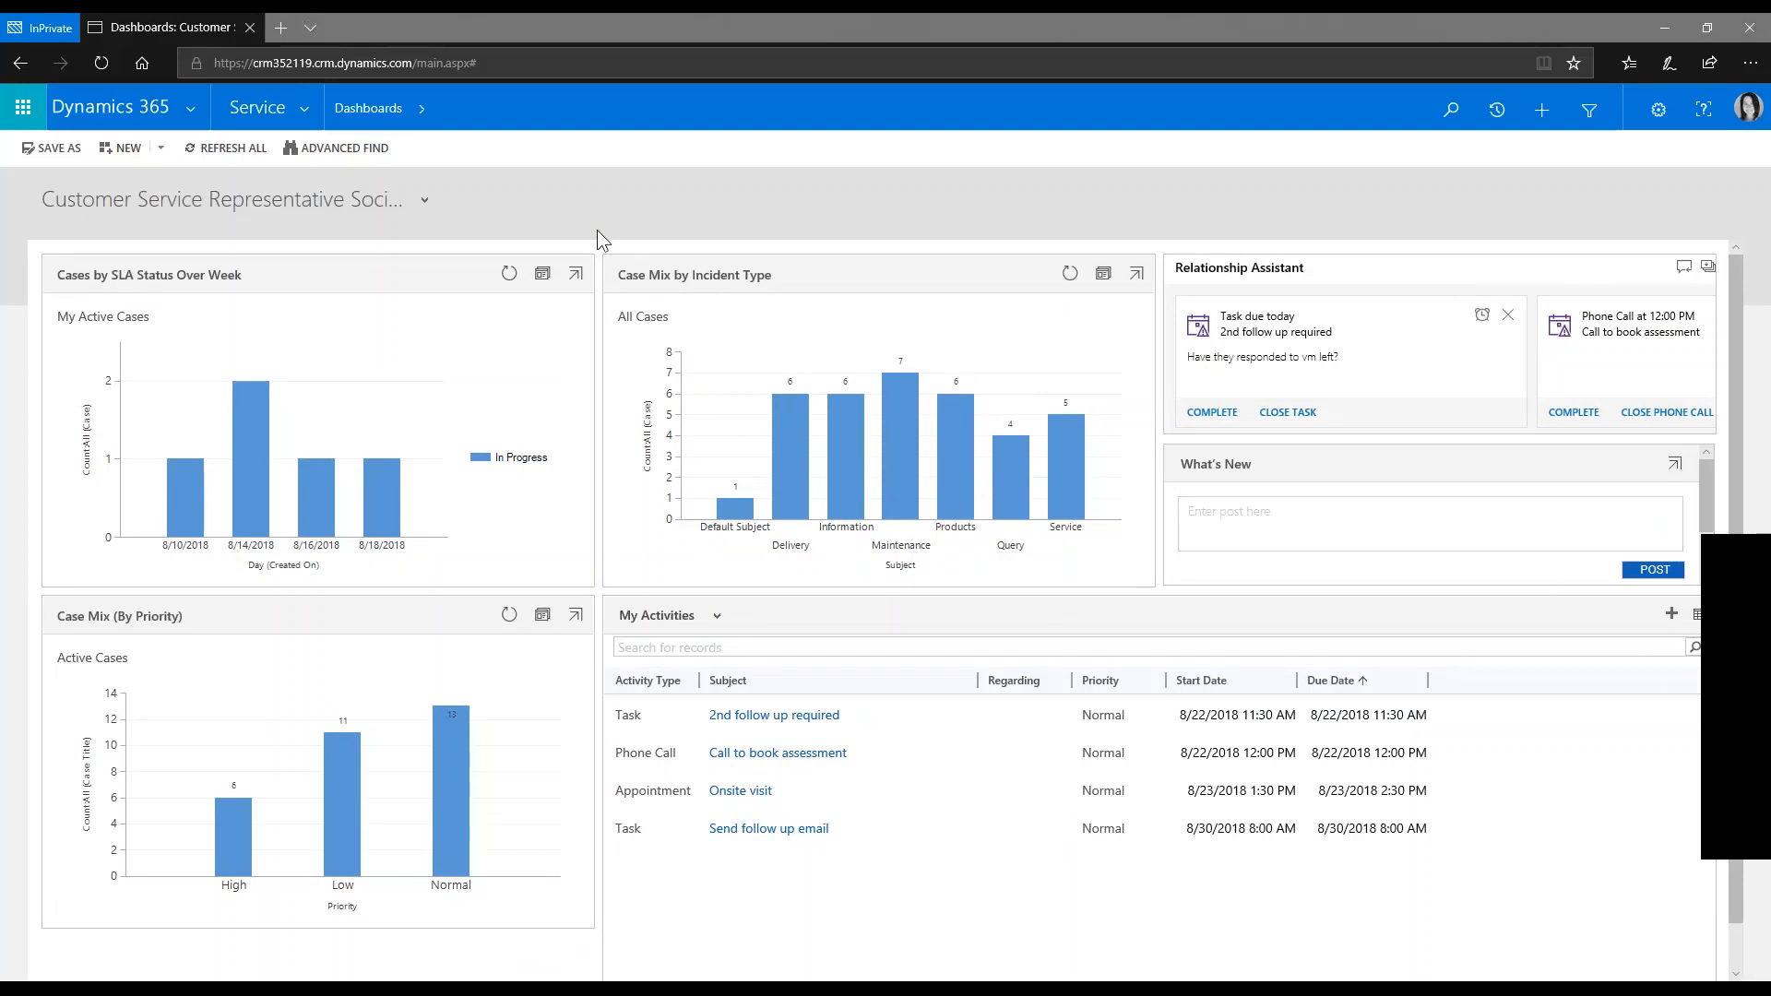
click(313, 108)
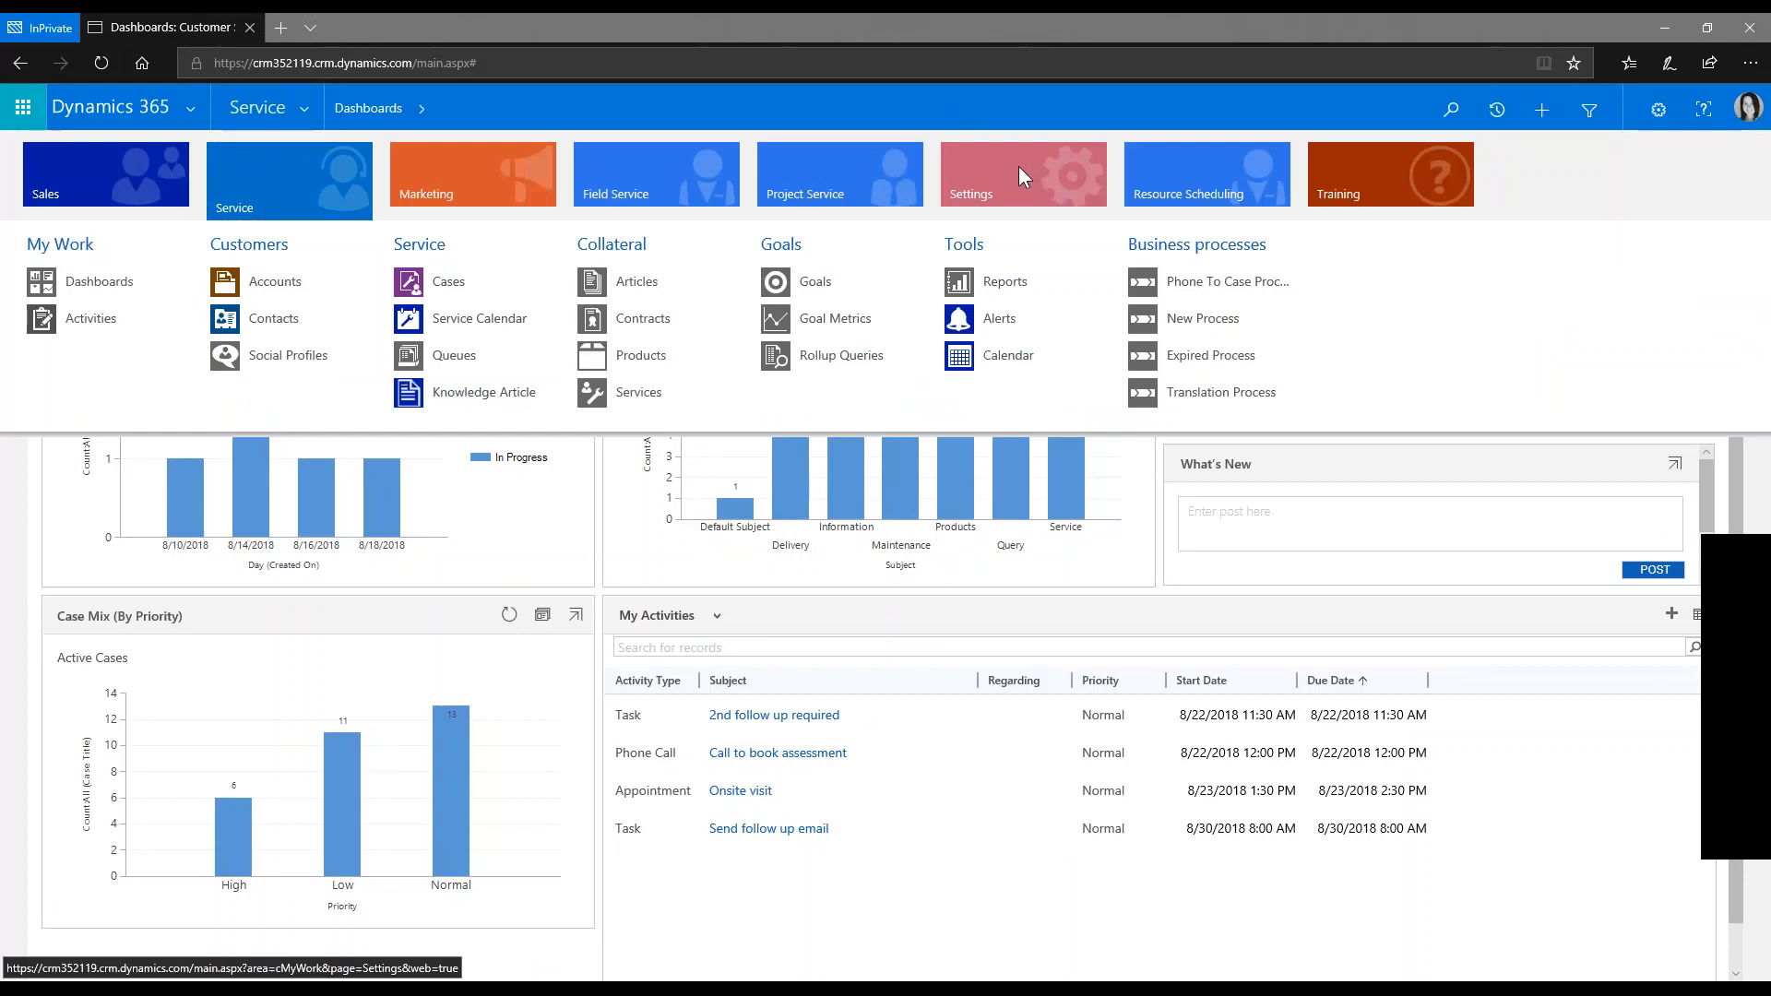
click(1019, 173)
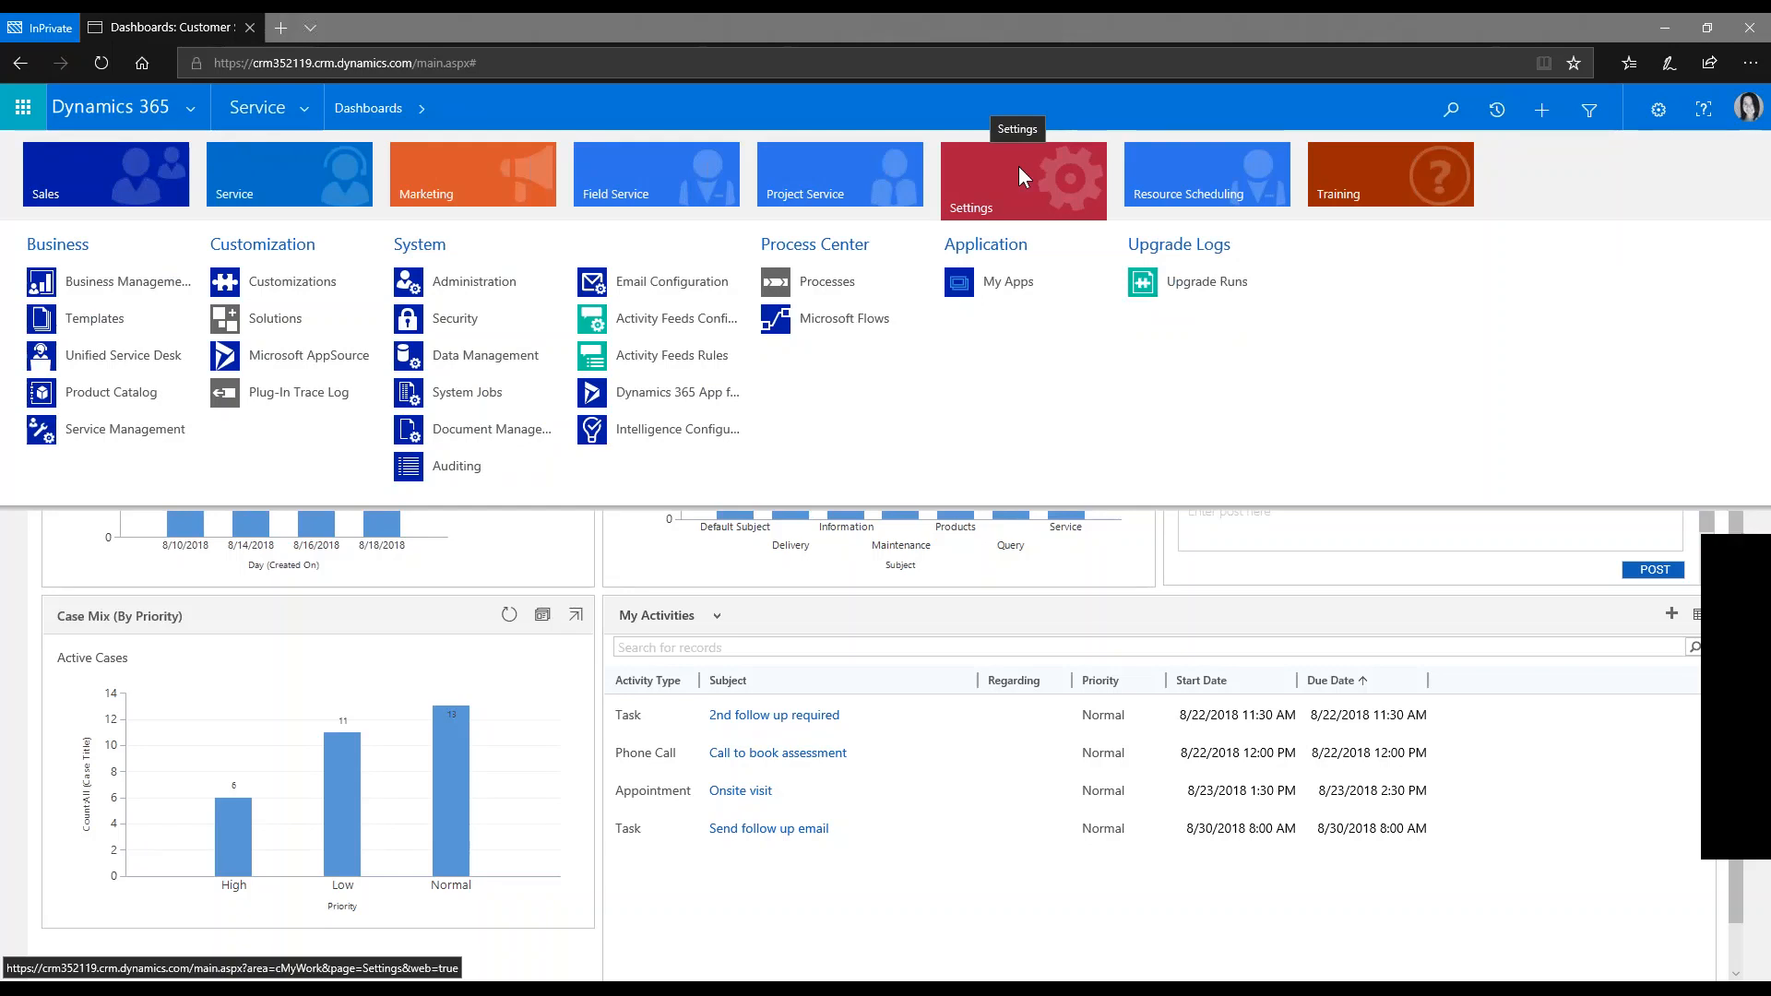
click(112, 358)
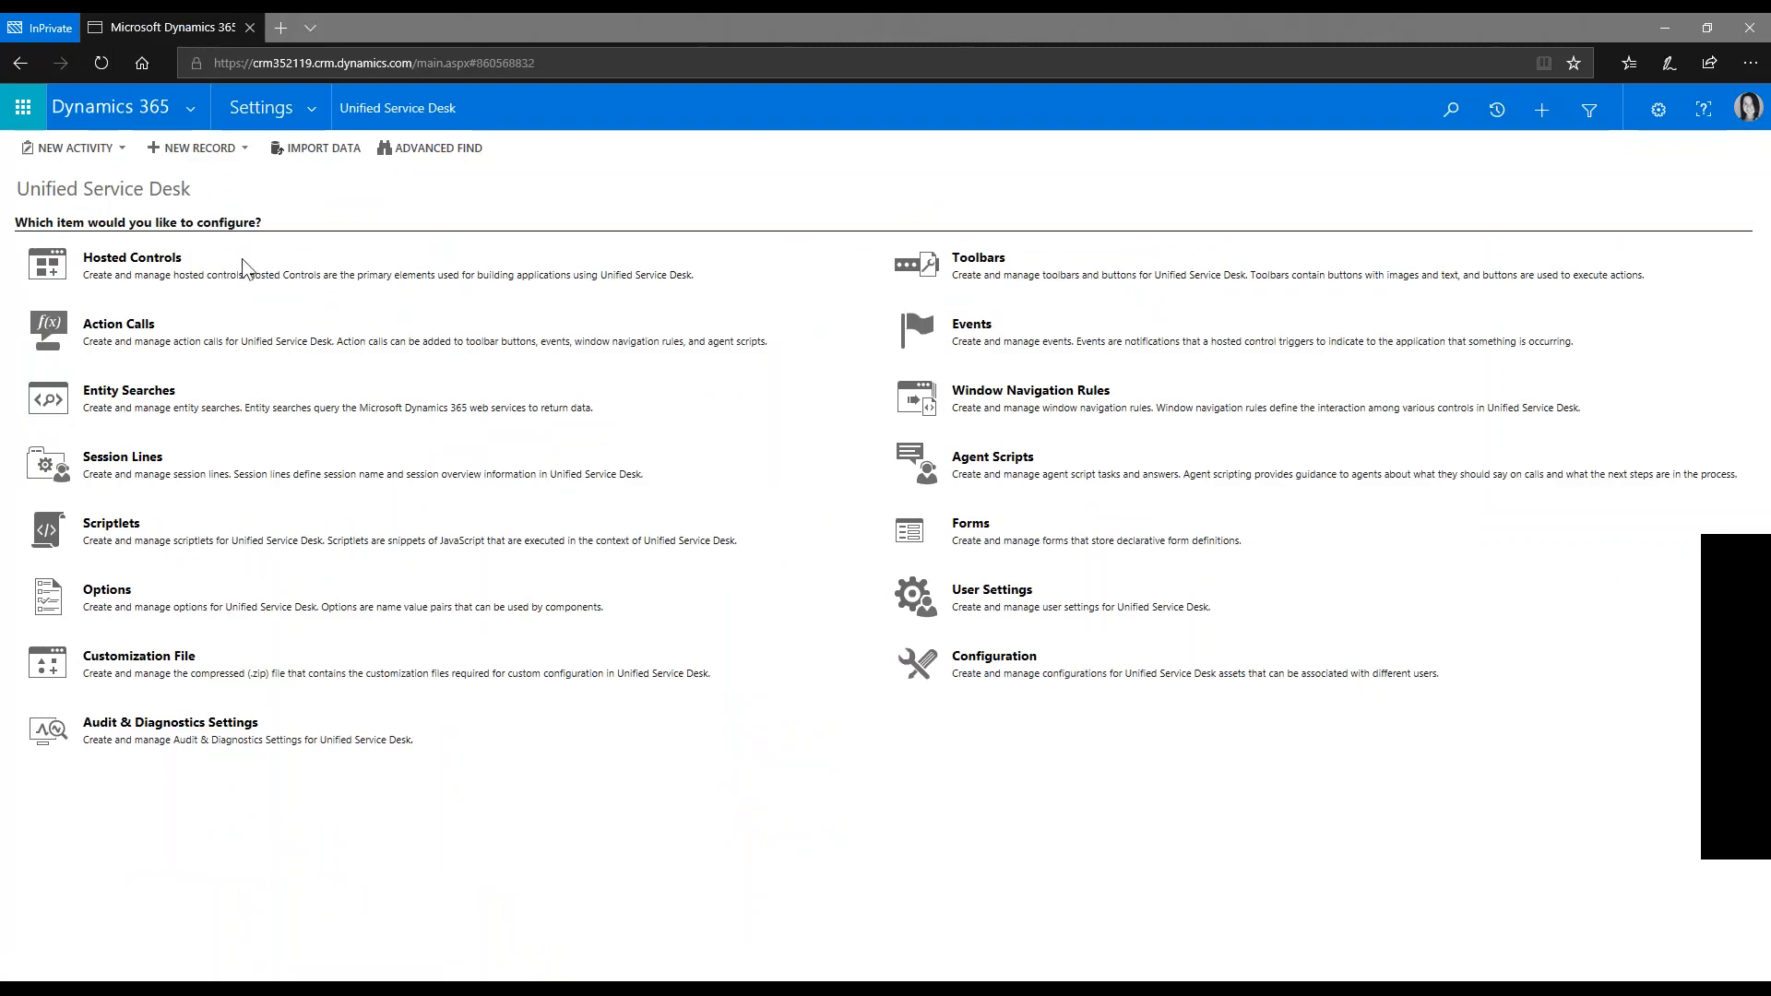
click(161, 265)
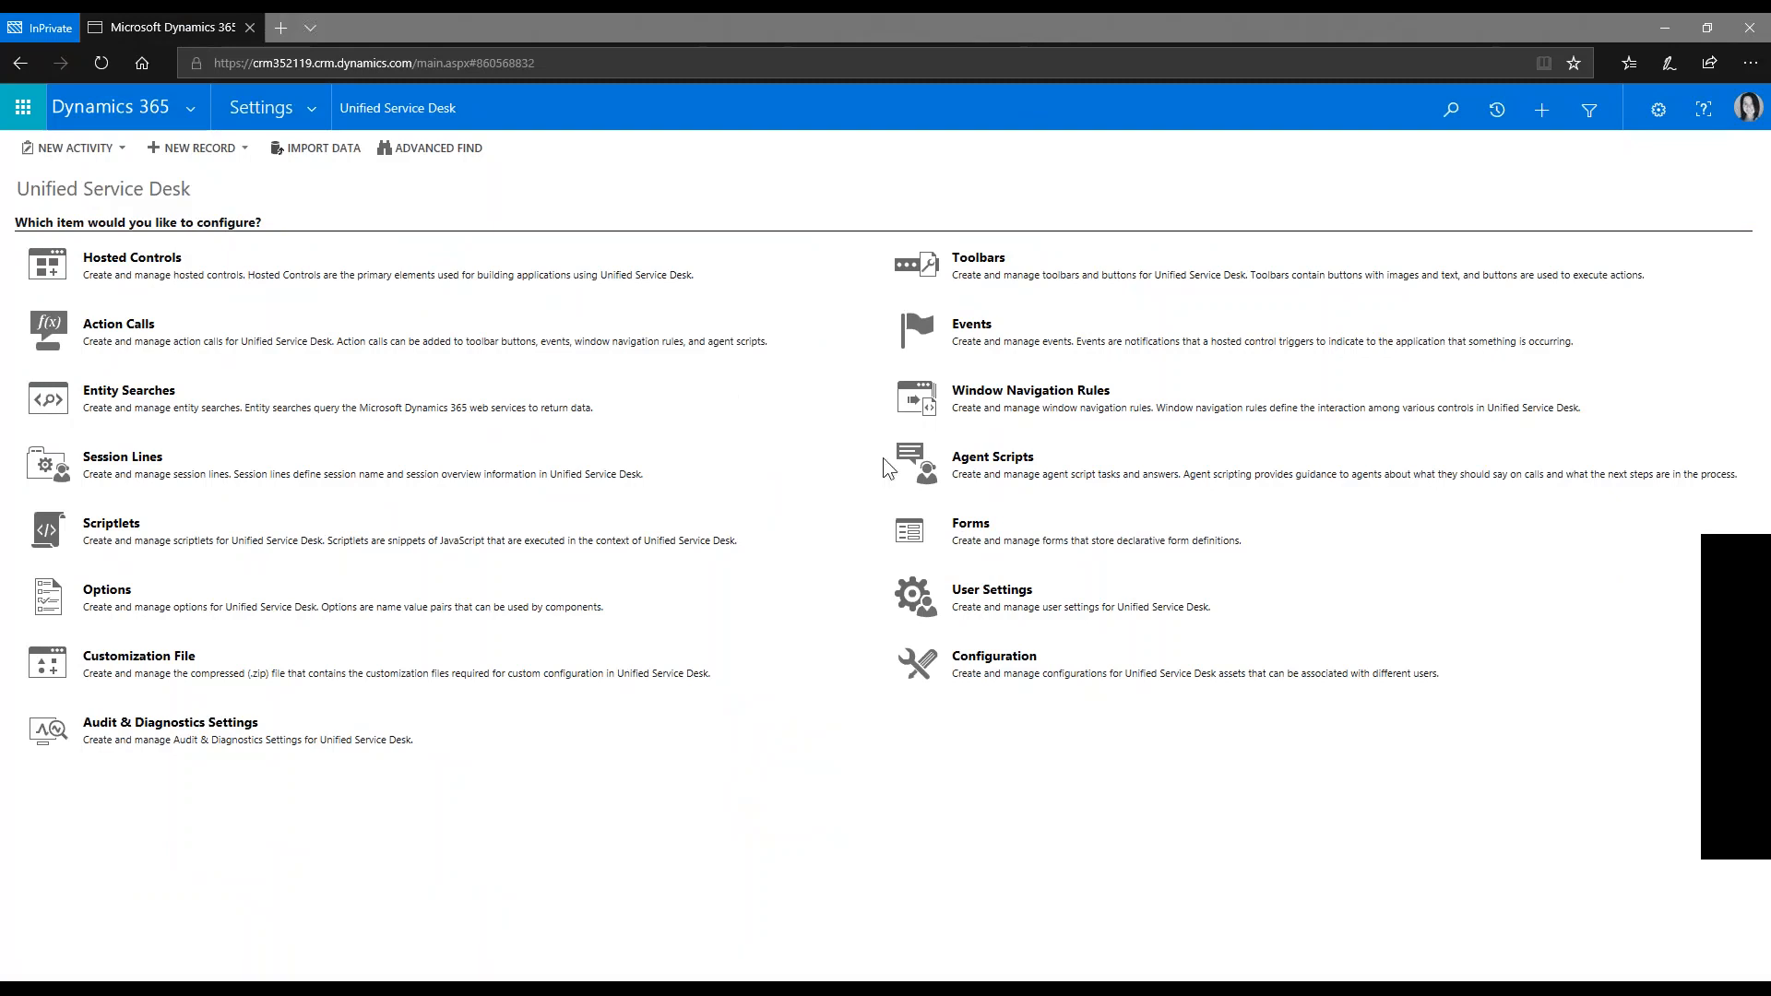
- Widen the Name column in the Agent Scripts task list and open the New Service Request for Contact task
click(1007, 461)
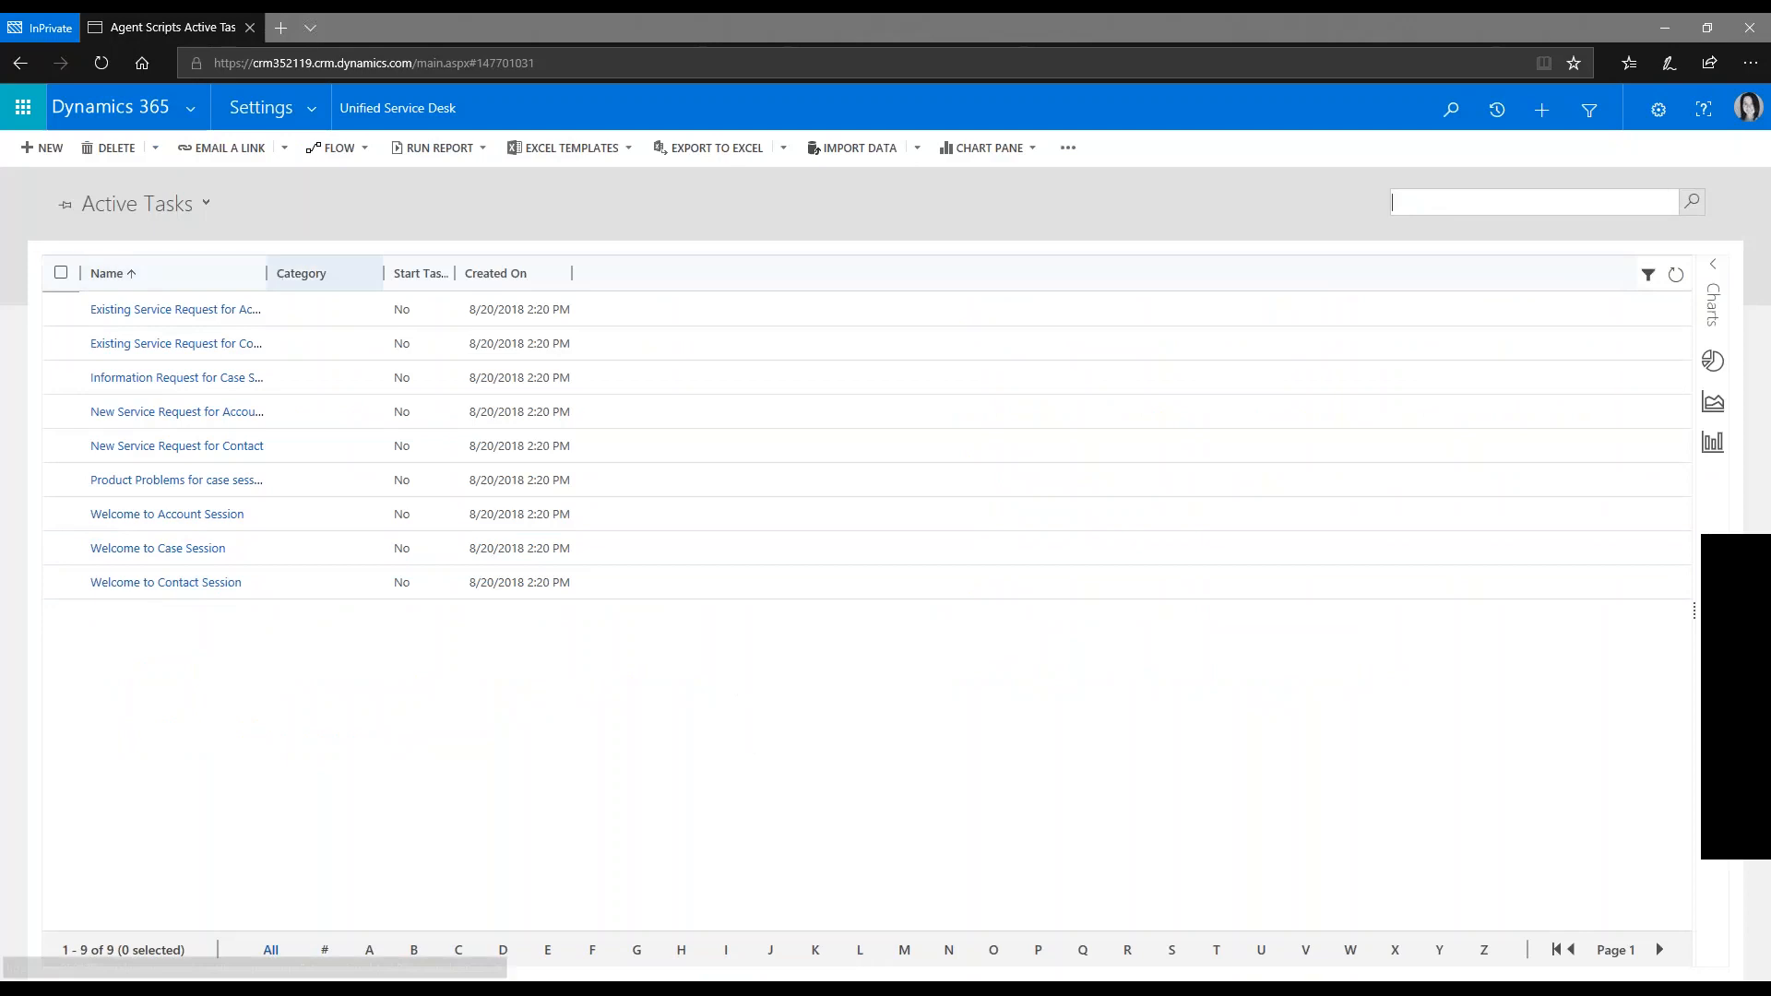
drag(268, 273, 433, 273)
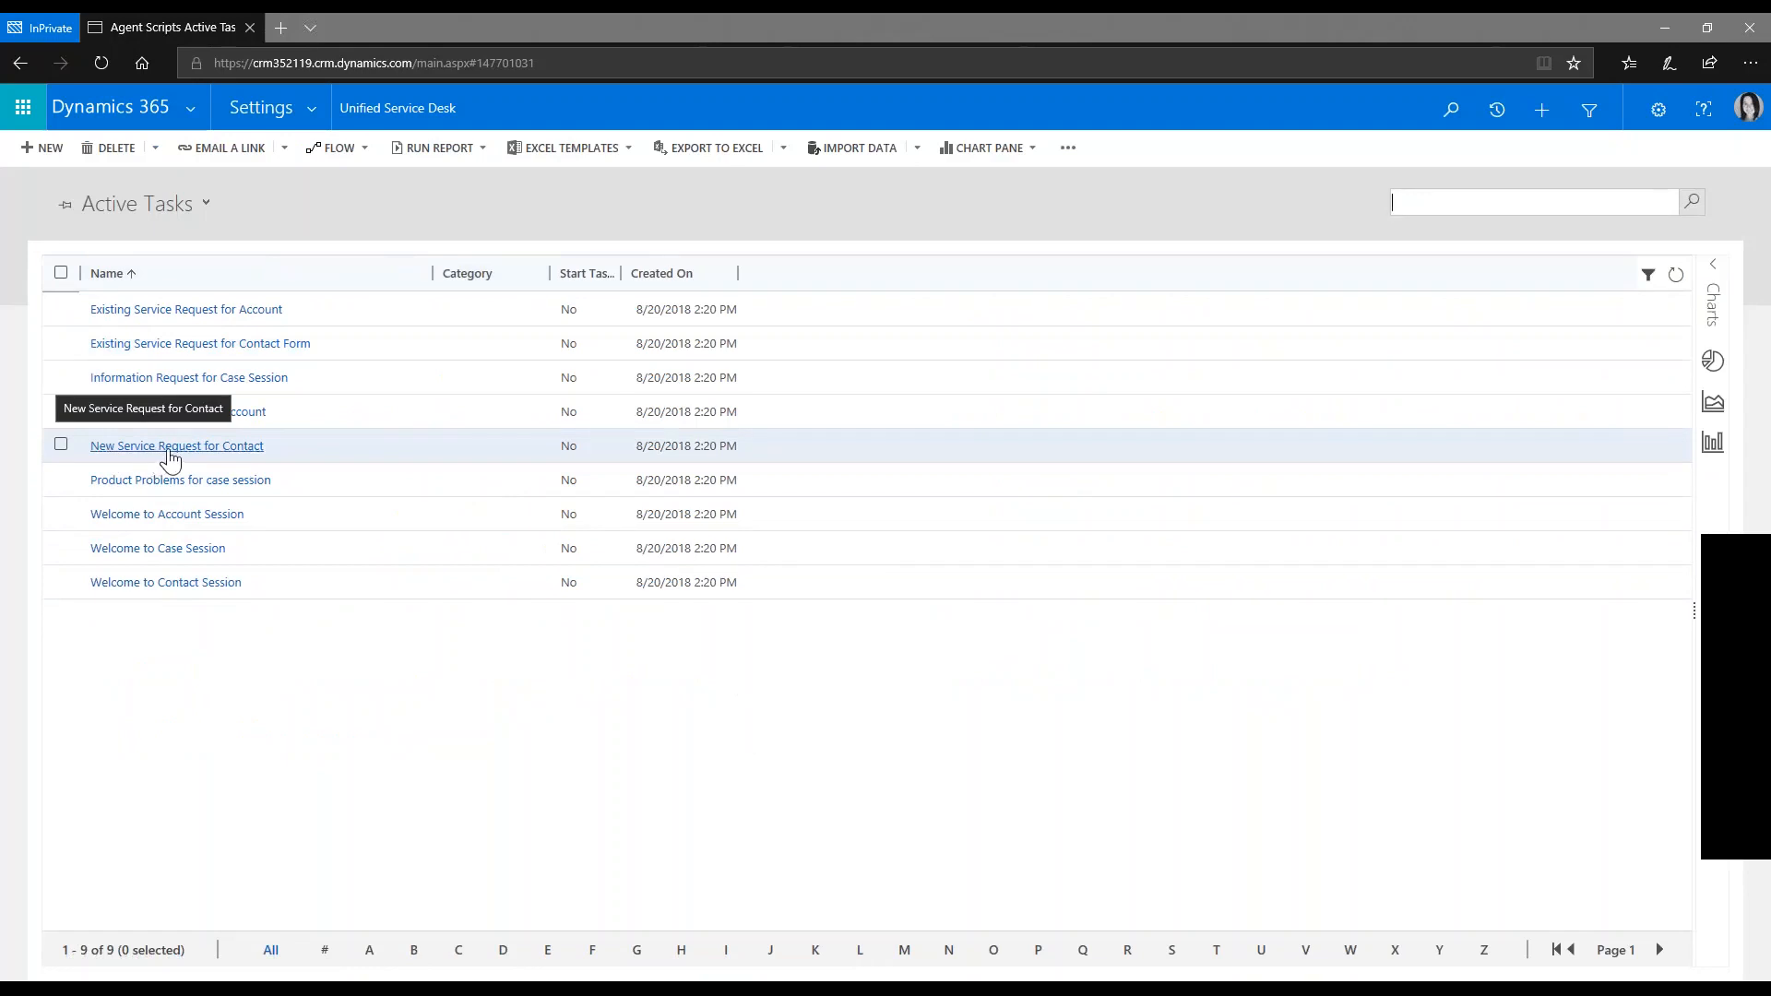
click(170, 450)
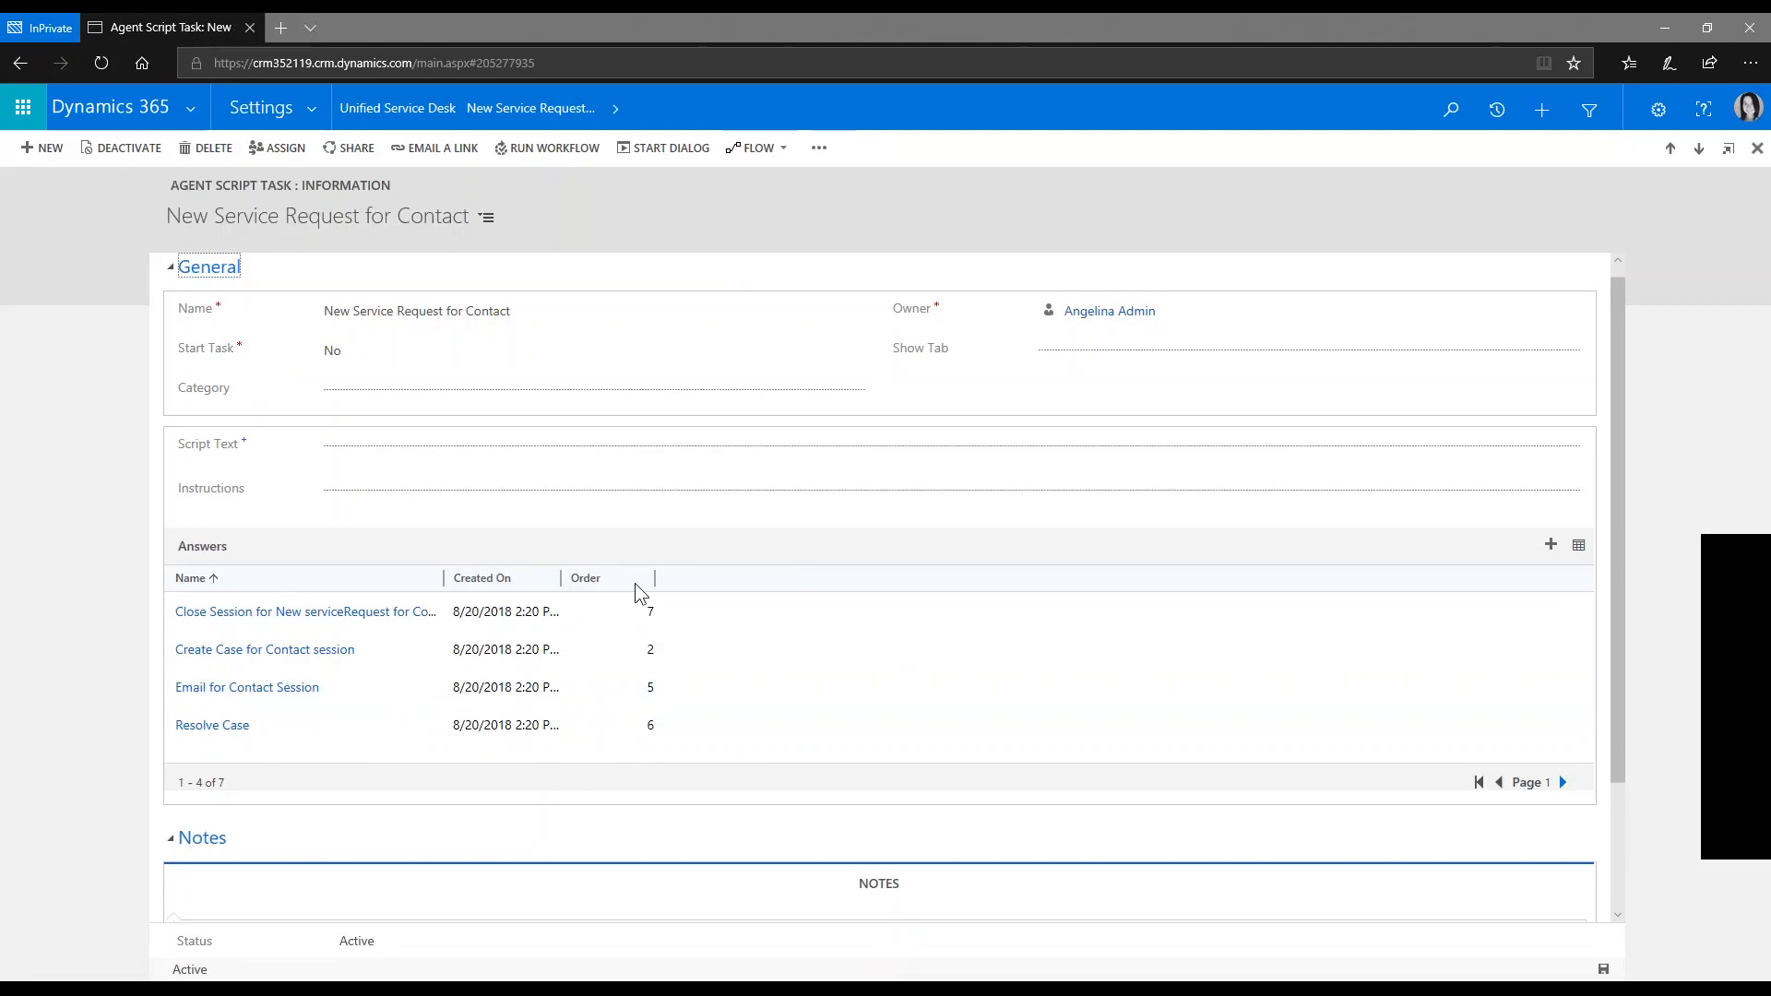
- Return to the Unified Service Desk configuration page and switch to the running PowerPoint slide show
click(402, 123)
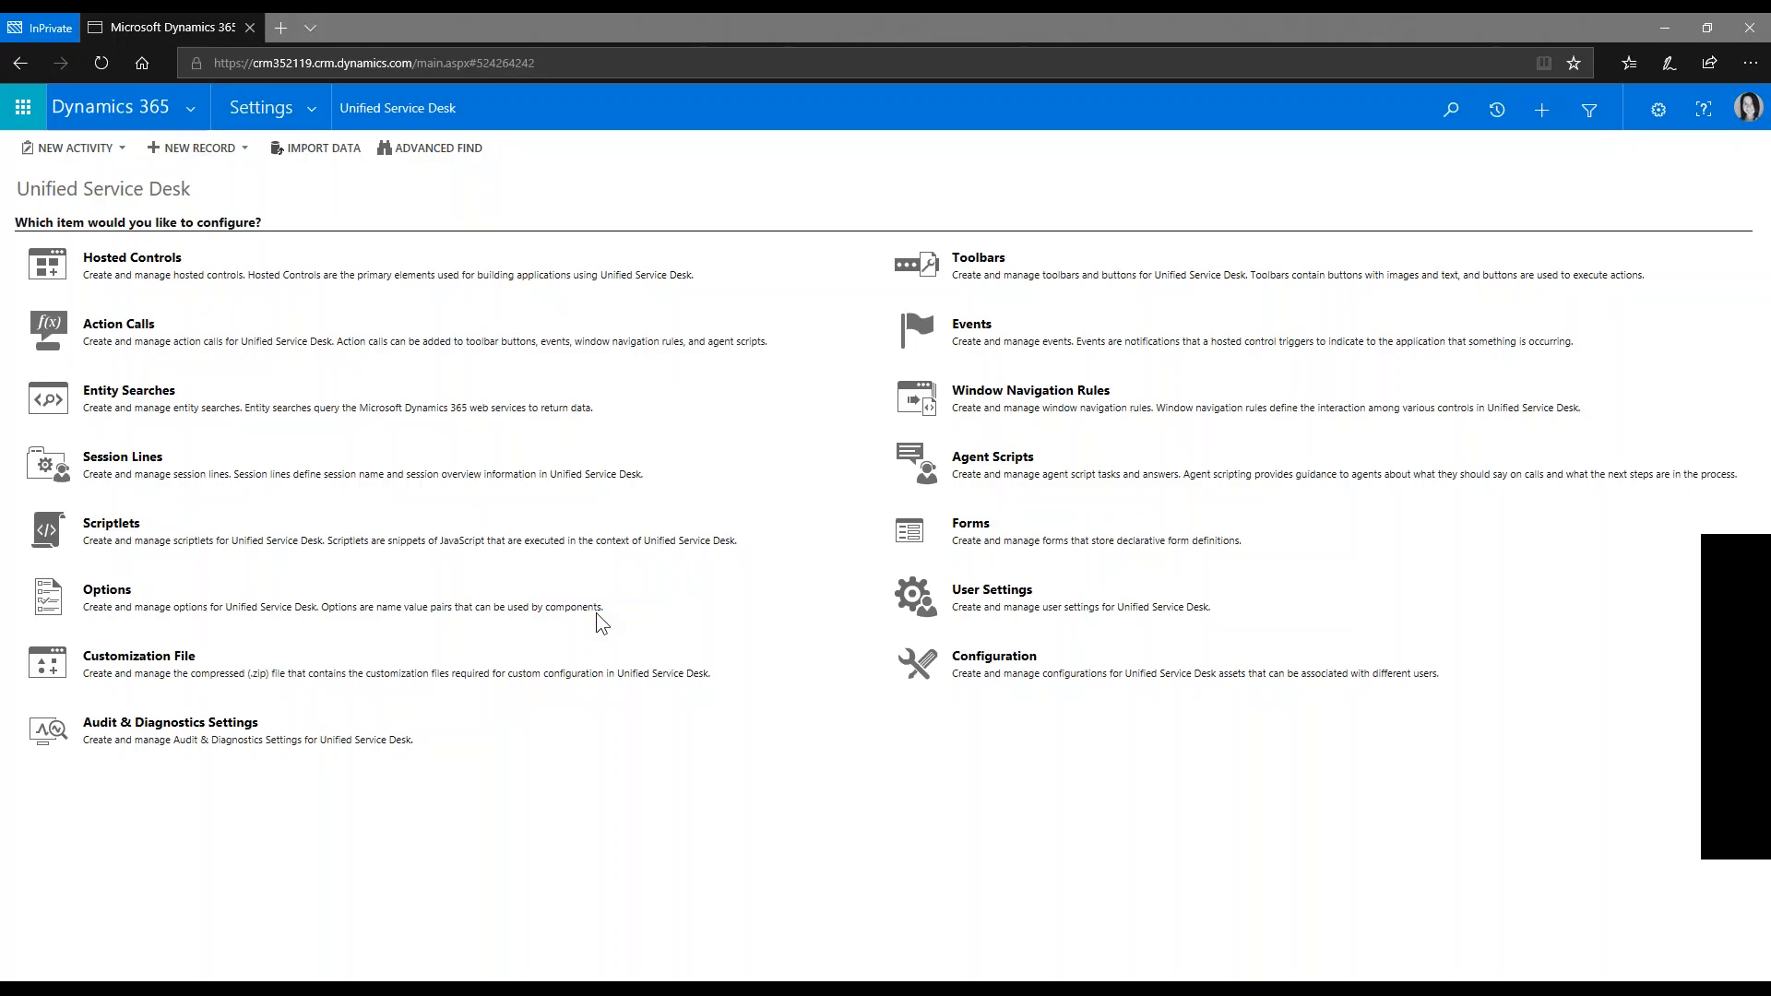
mouse_move(718, 991)
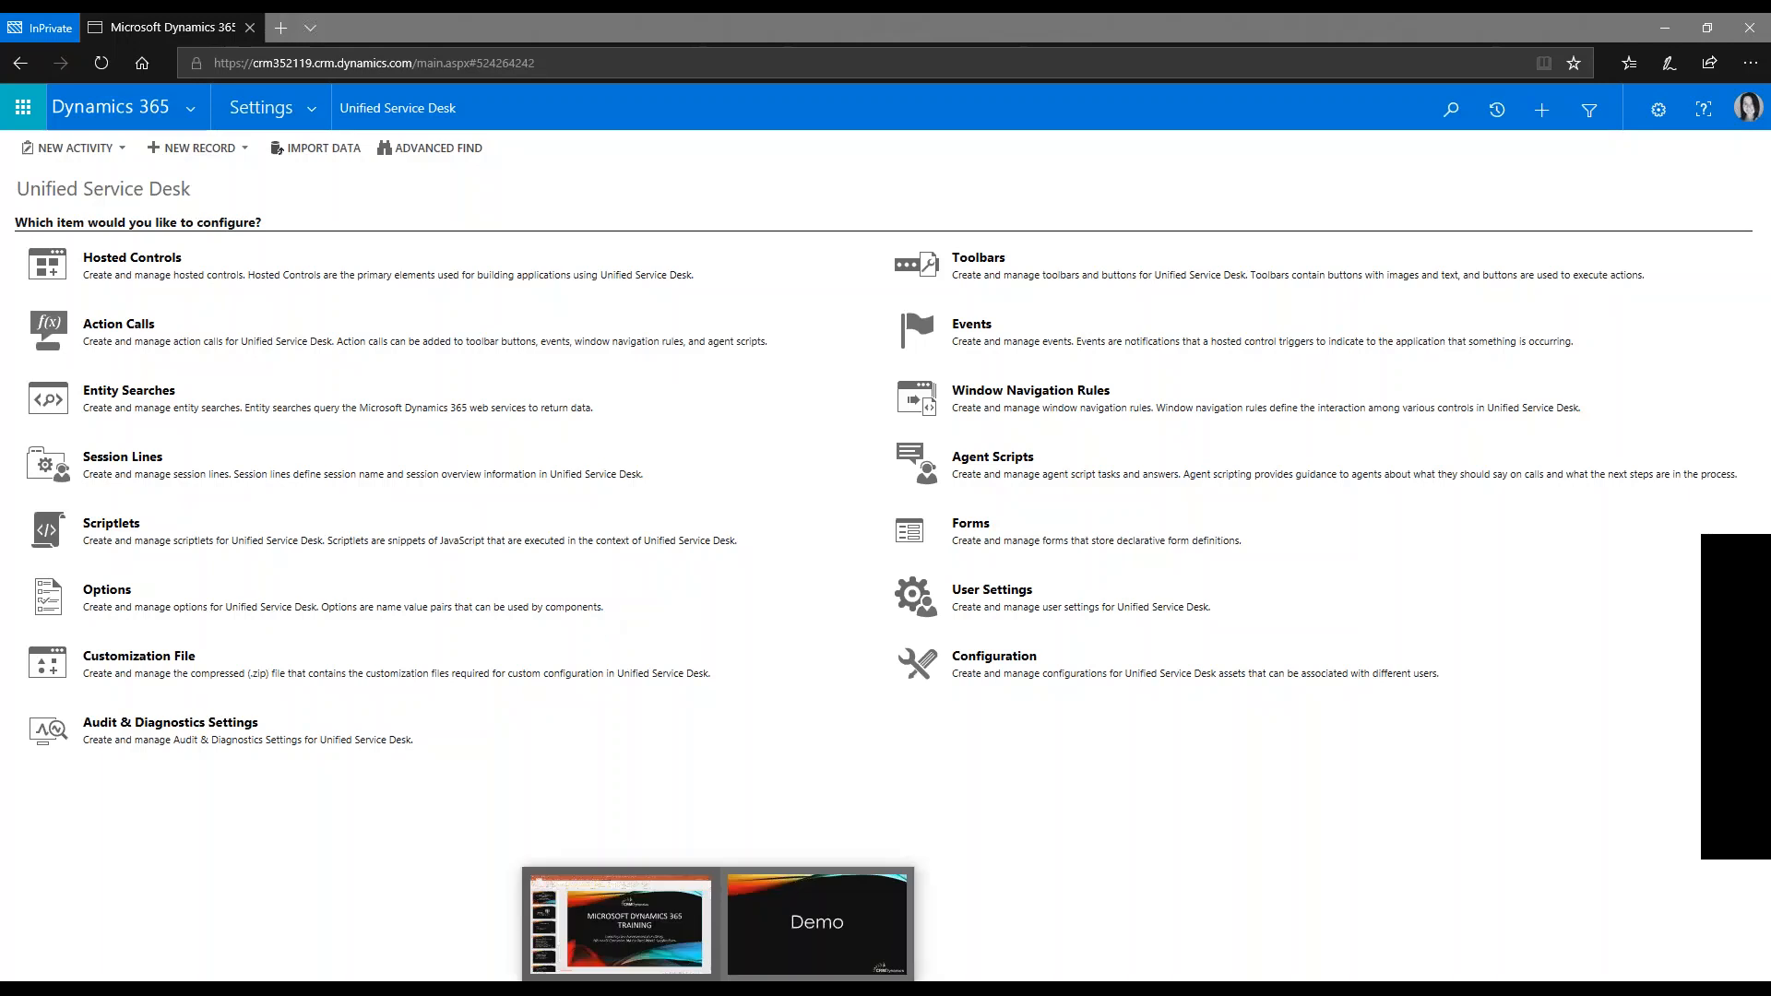
click(817, 922)
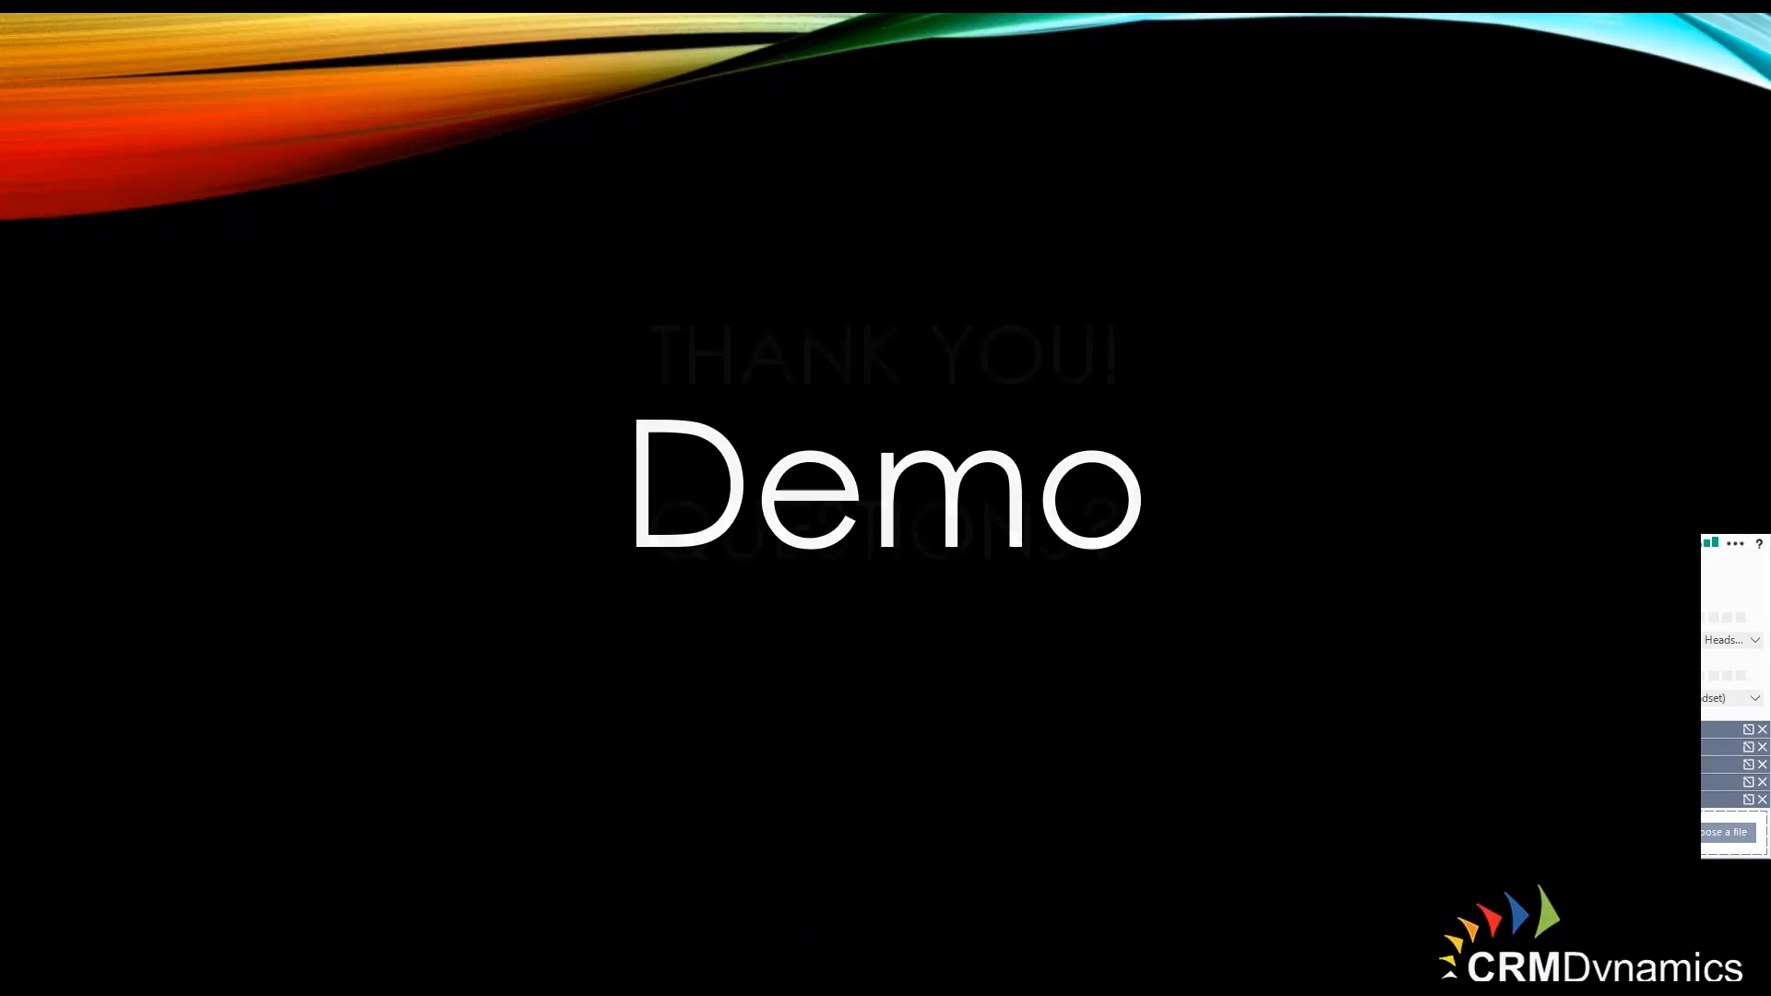